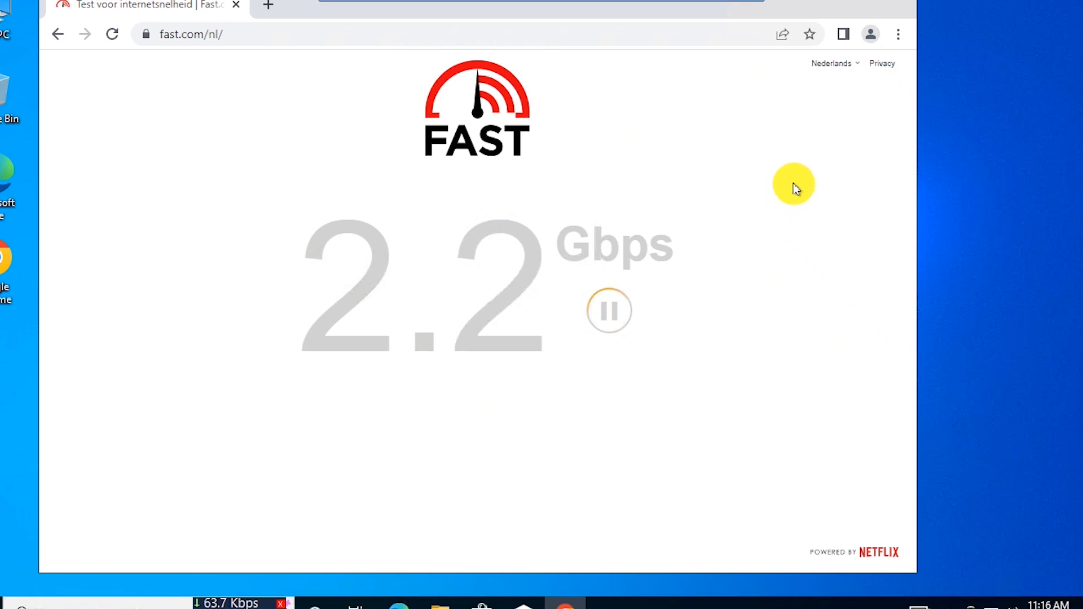
- Highlight the 1.2 Gbps download result of the finished Fast.com speed test
{"action": "left_click_drag", "start_coordinate": [600, 193], "coordinate": [701, 256]}
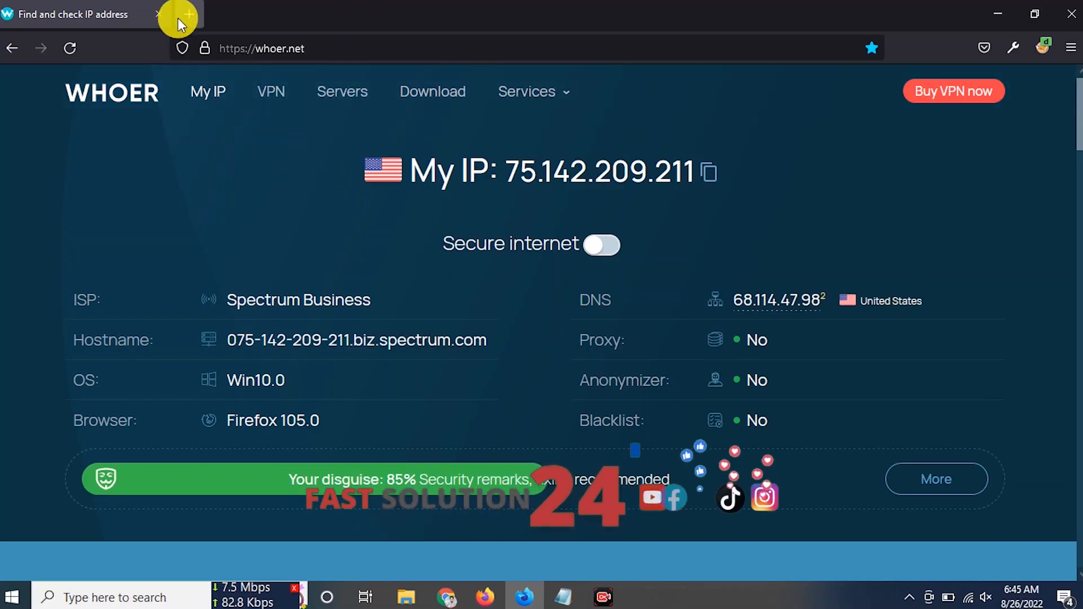
- Load portal.azure.com in a new Firefox tab, then add another blank tab
{"action": "left_click", "coordinate": [187, 15]}
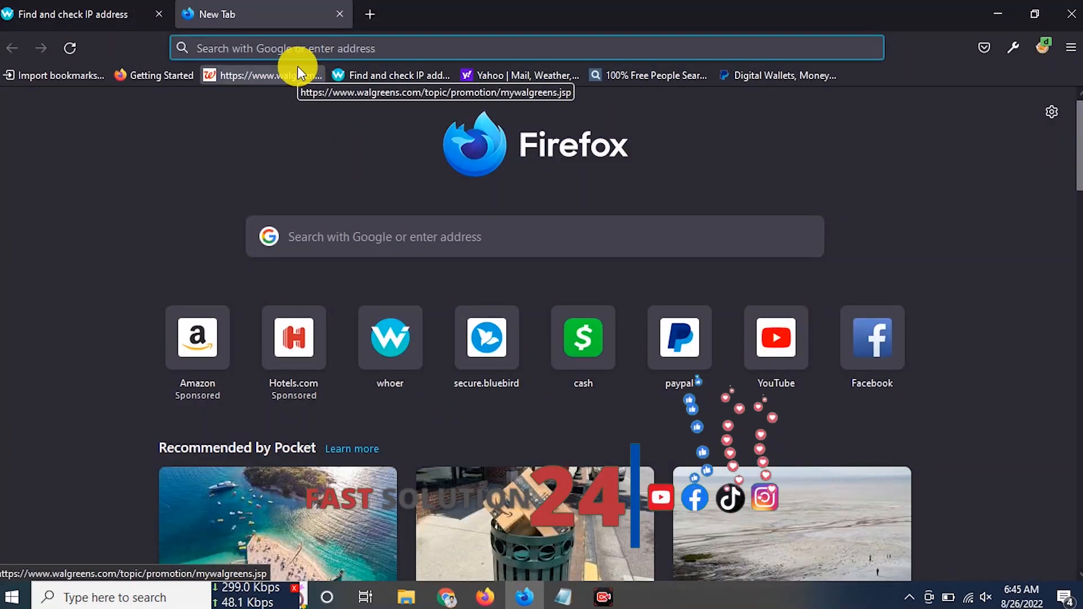
{"action": "type", "text": "pro"}
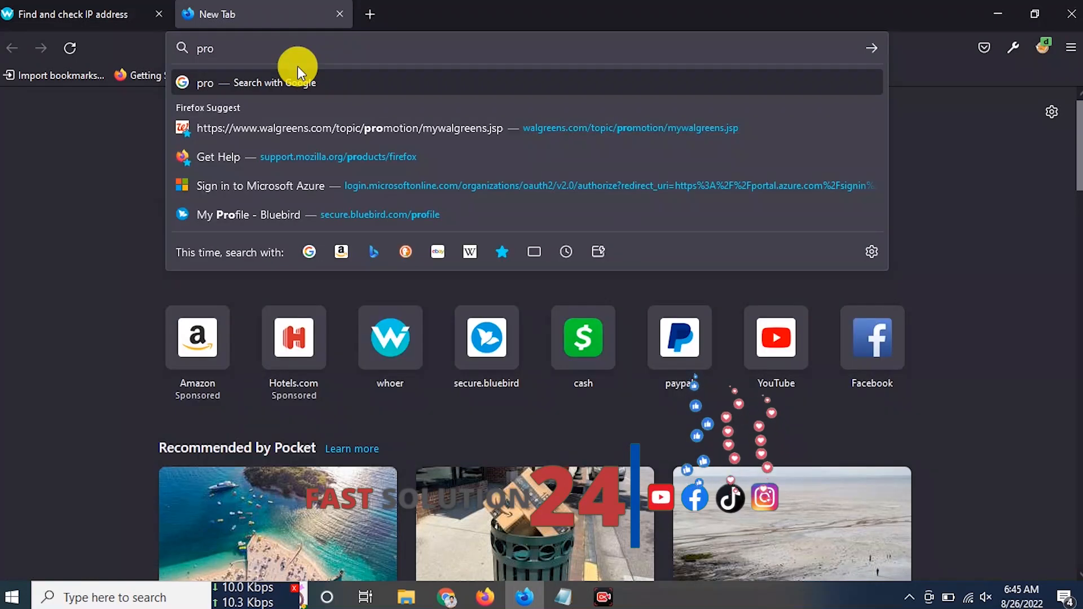
{"action": "key", "text": "BackSpace"}
{"action": "key", "text": "BackSpace"}
{"action": "type", "text": "ortal.azure.com/"}
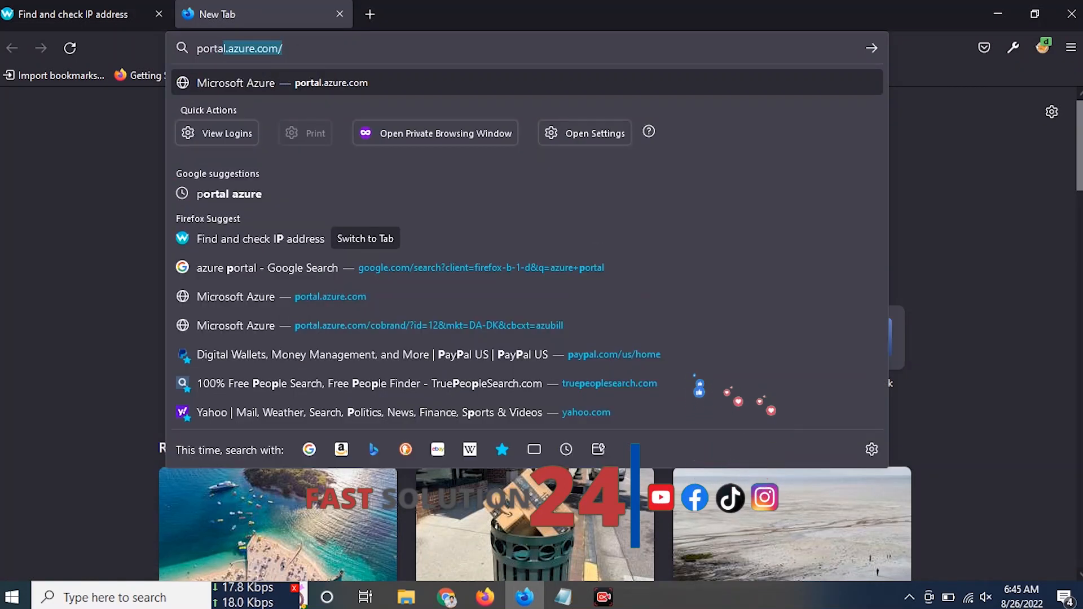
{"action": "left_click", "coordinate": [350, 47]}
{"action": "key", "text": "BackSpace"}
{"action": "key", "text": "Return"}
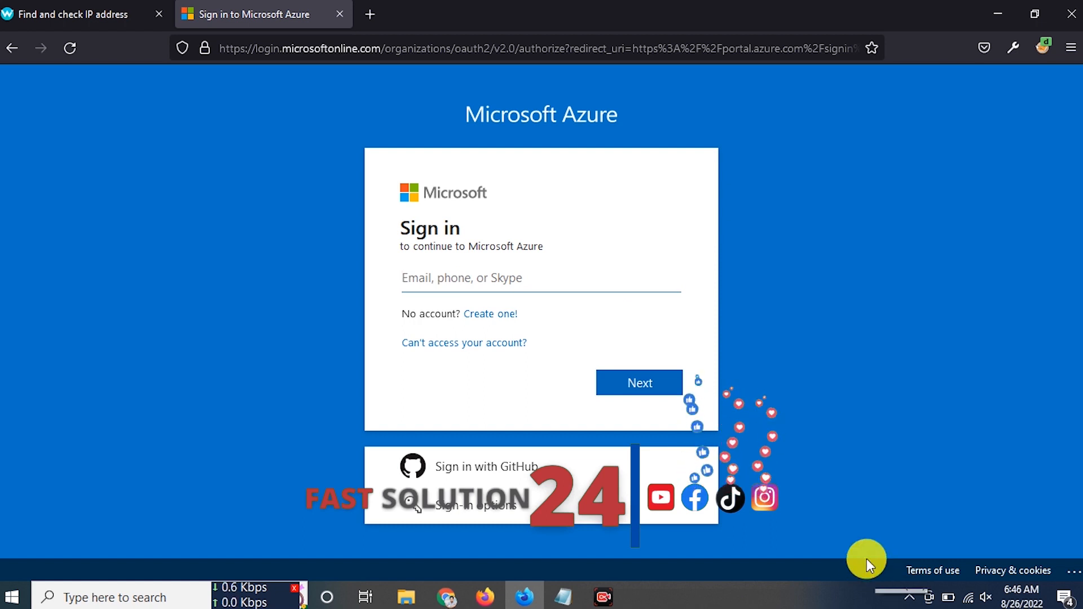
{"action": "left_click", "coordinate": [370, 14]}
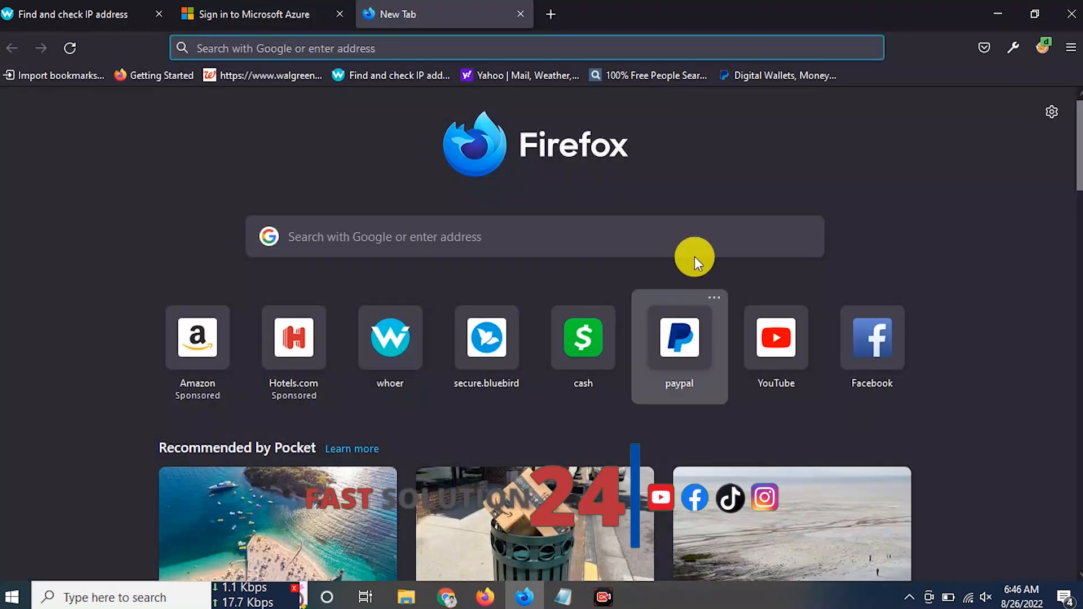
- Search YouTube for 'fast solution 24' and open the Fast Solution 24 channel
{"action": "left_click", "coordinate": [786, 358]}
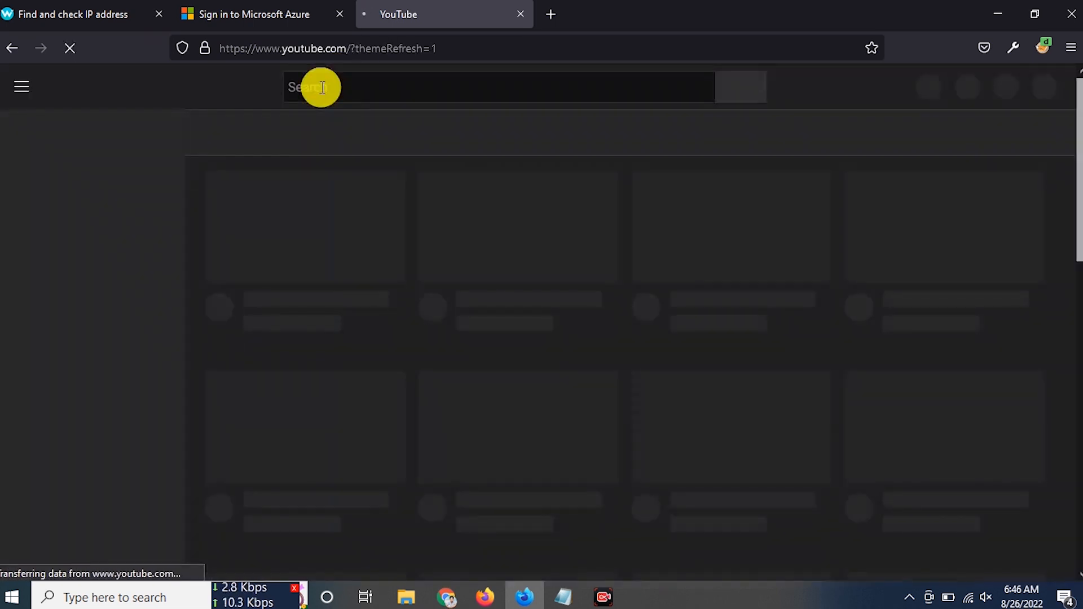
{"action": "left_click", "coordinate": [321, 87]}
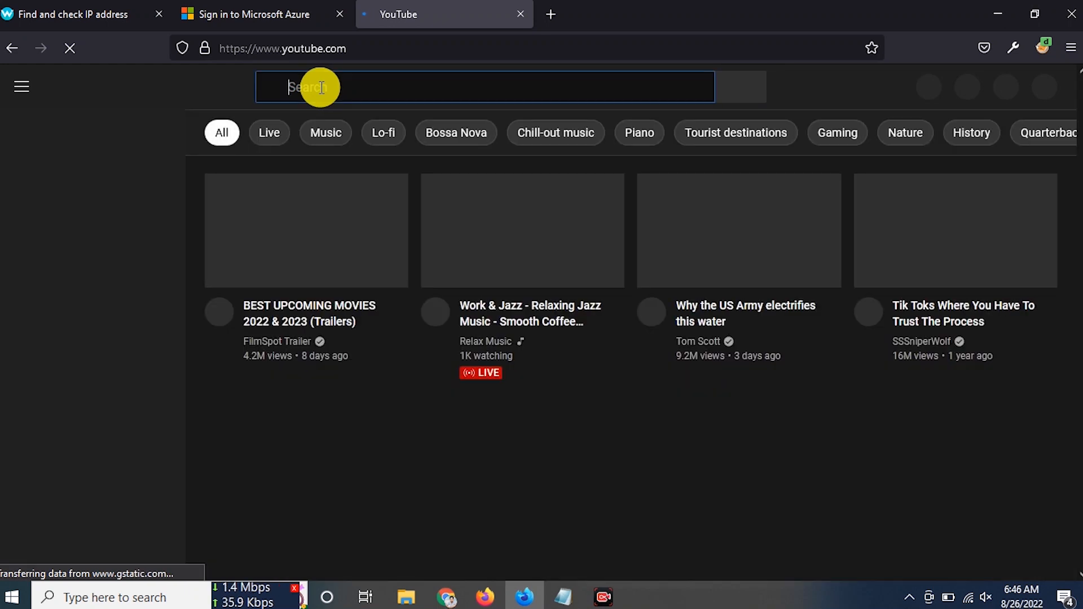
{"action": "type", "text": "fast solutio"}
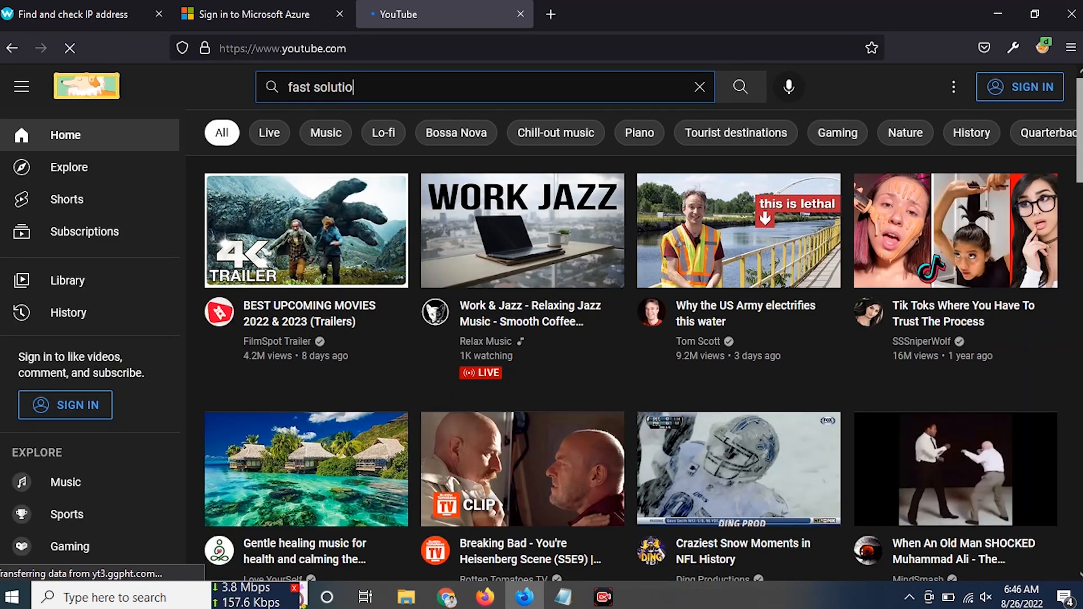
{"action": "type", "text": "n 24"}
{"action": "key", "text": "Return"}
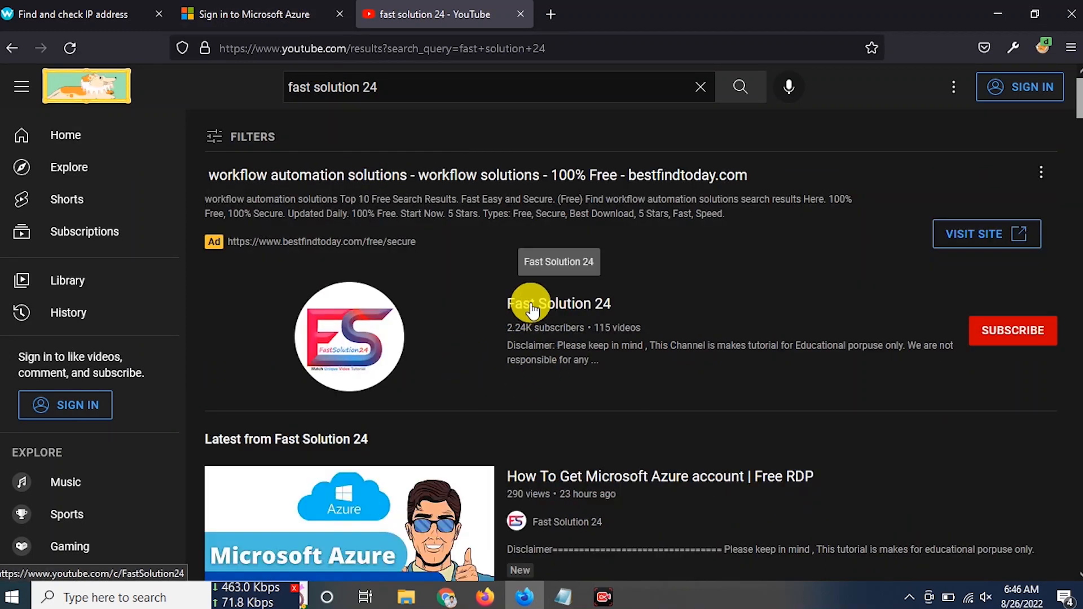
{"action": "left_click", "coordinate": [532, 309]}
- Play the channel's Microsoft Azure account tutorial, skip ahead to 0:39, then close the tab
{"action": "scroll", "coordinate": [626, 463], "scroll_direction": "down", "scroll_amount": 1}
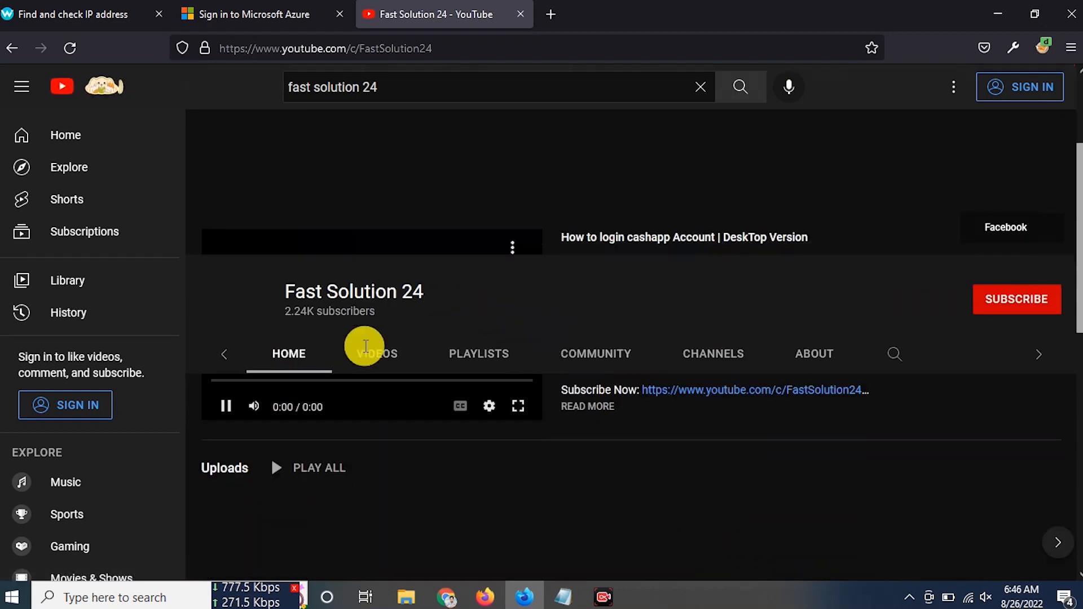
{"action": "scroll", "coordinate": [375, 226], "scroll_direction": "down", "scroll_amount": 3}
{"action": "left_click", "coordinate": [319, 182]}
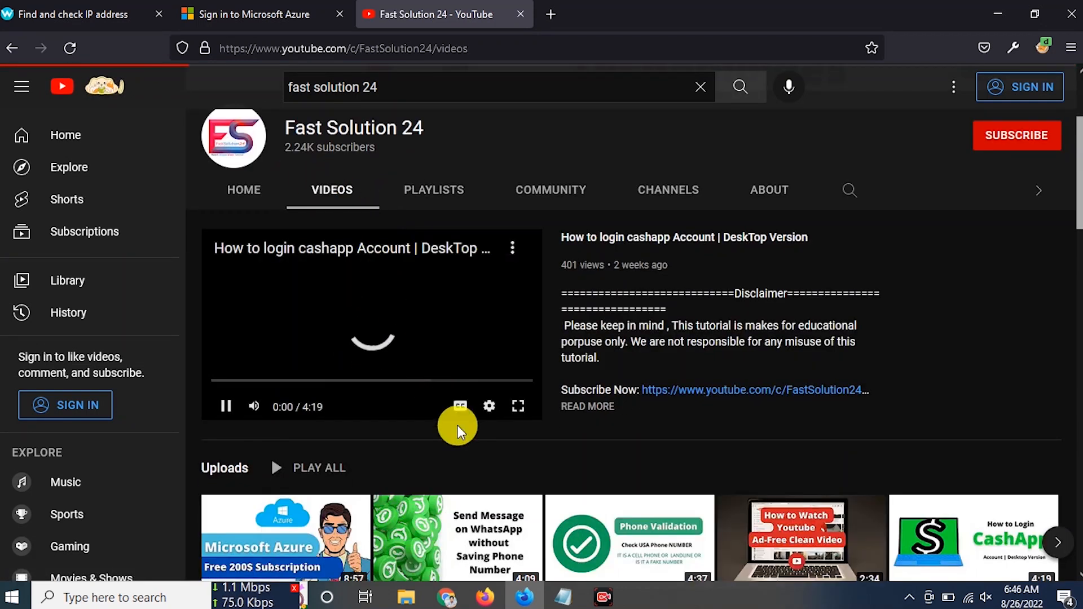
{"action": "scroll", "coordinate": [222, 411], "scroll_direction": "down", "scroll_amount": 3}
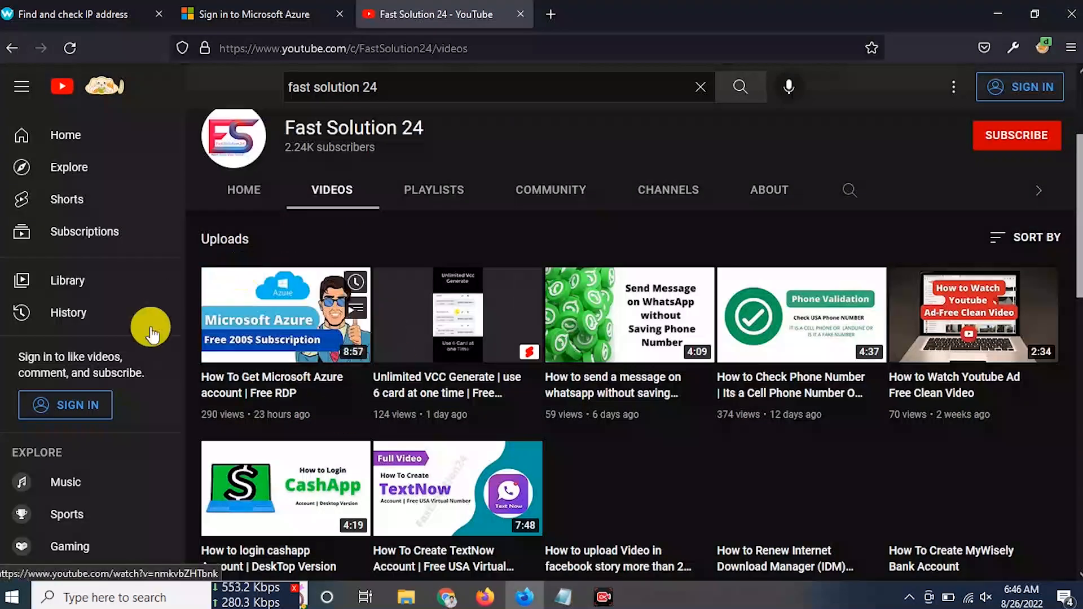
{"action": "left_click", "coordinate": [251, 350]}
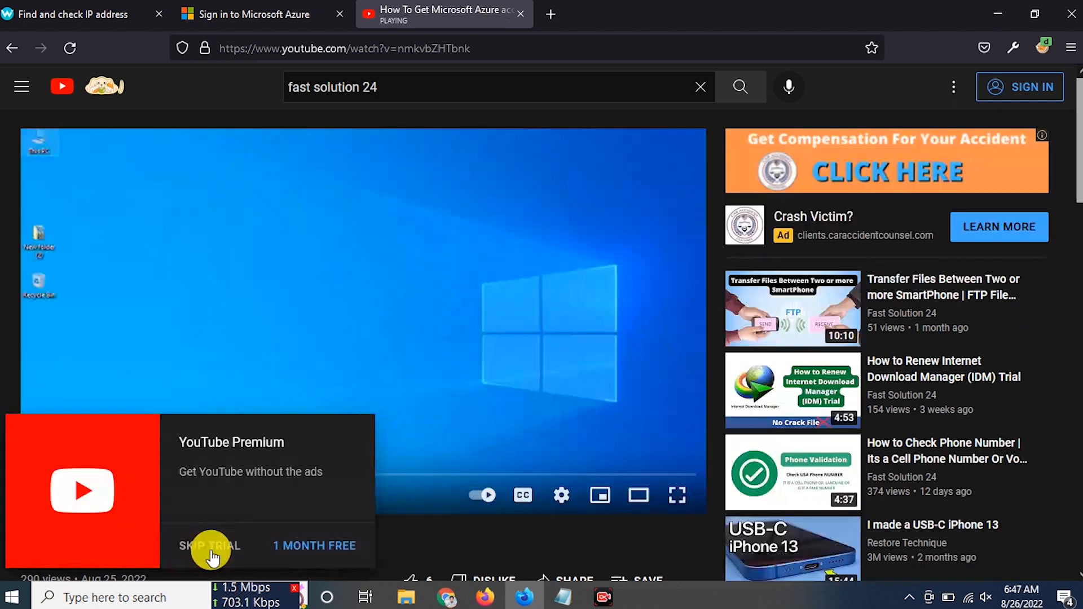
{"action": "left_click", "coordinate": [213, 550]}
{"action": "left_click_drag", "start_coordinate": [39, 474], "coordinate": [102, 476]}
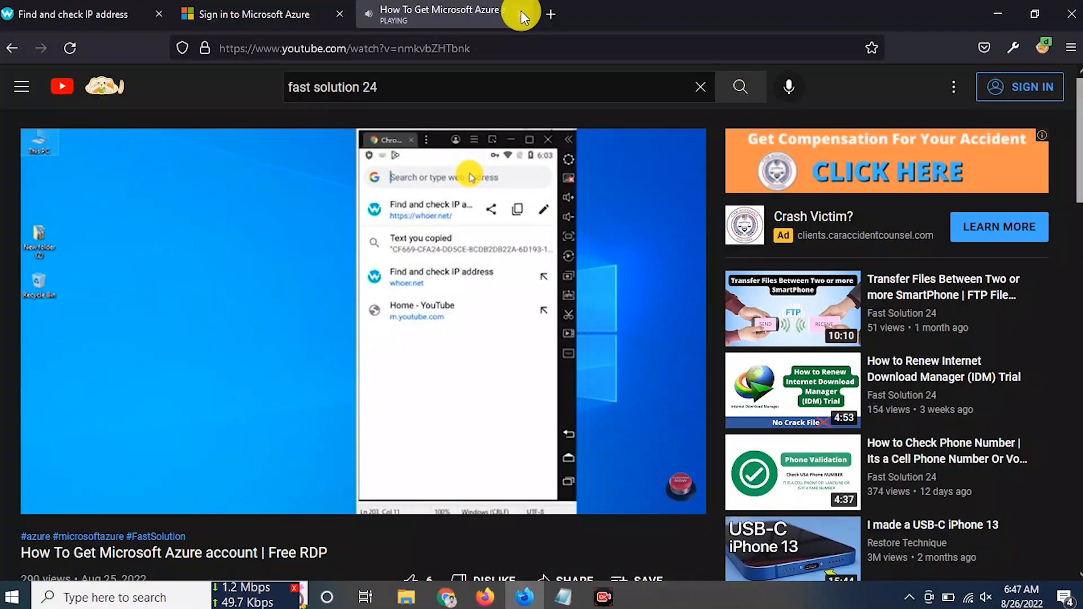
{"action": "left_click", "coordinate": [521, 12]}
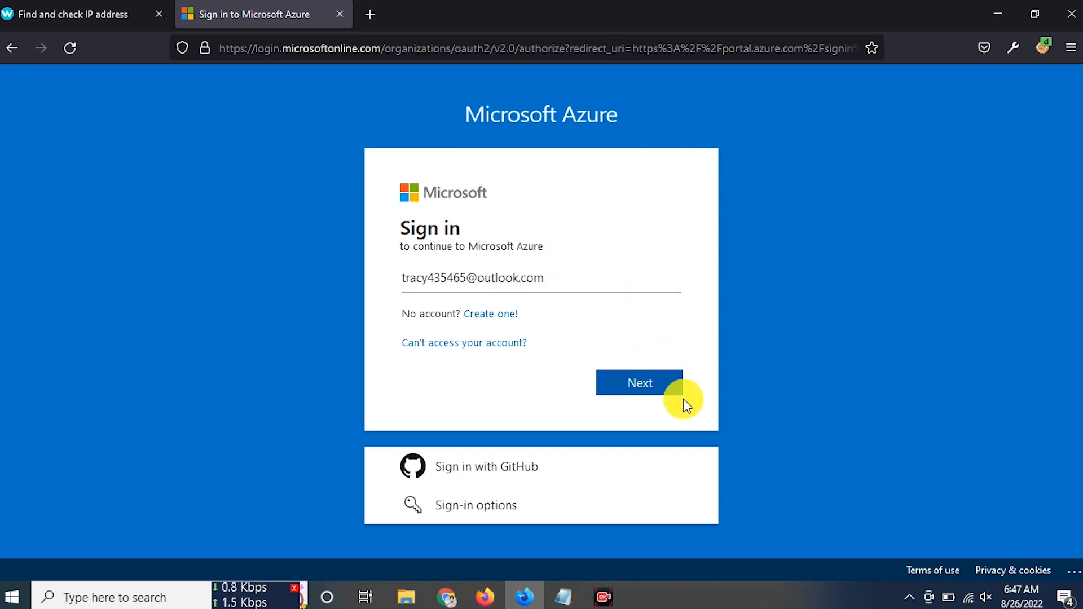
- Submit the account e-mail and password, let Firefox save the login, and choose to stay signed in
{"action": "left_click", "coordinate": [643, 388]}
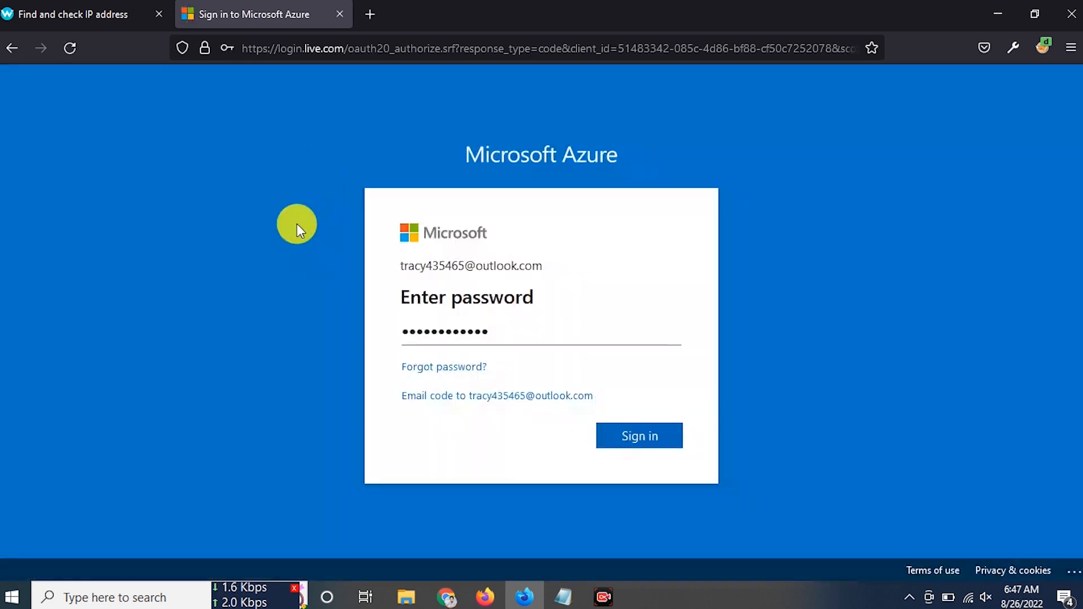
{"action": "left_click", "coordinate": [642, 440]}
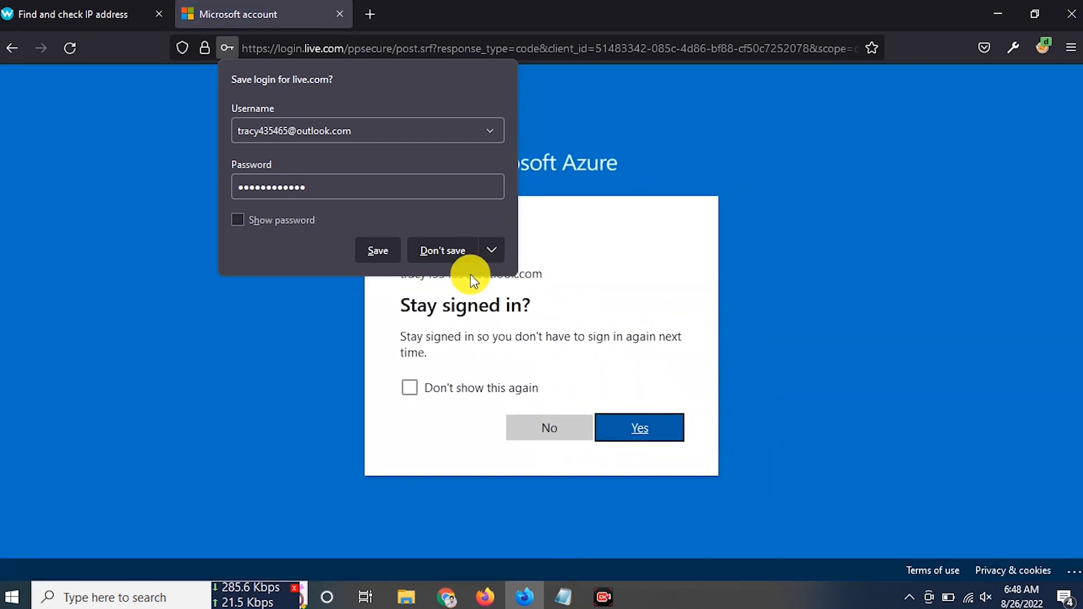
{"action": "left_click", "coordinate": [377, 251]}
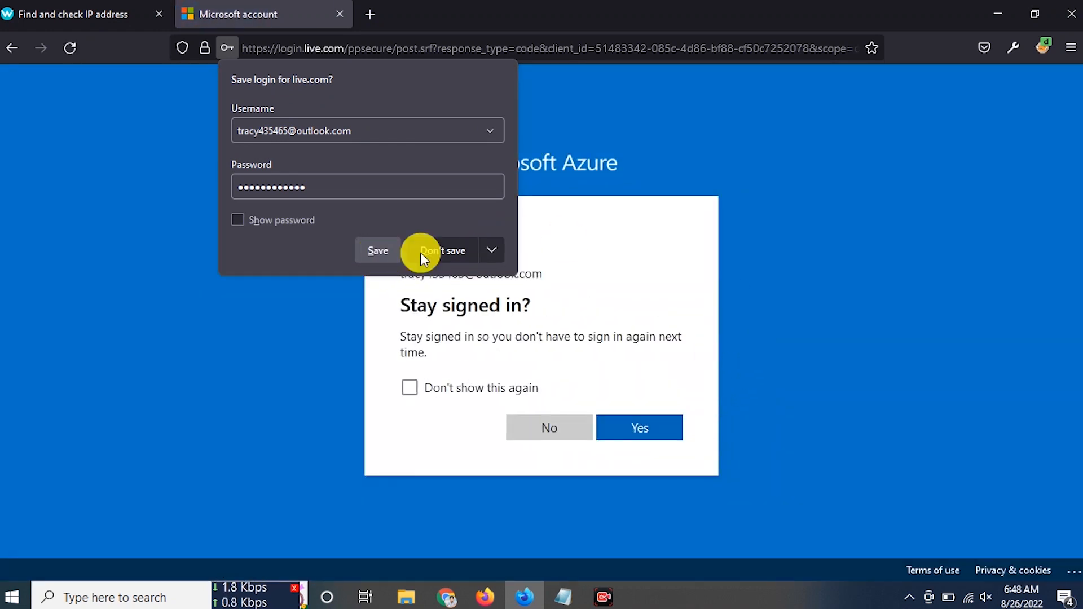
{"action": "left_click", "coordinate": [653, 436]}
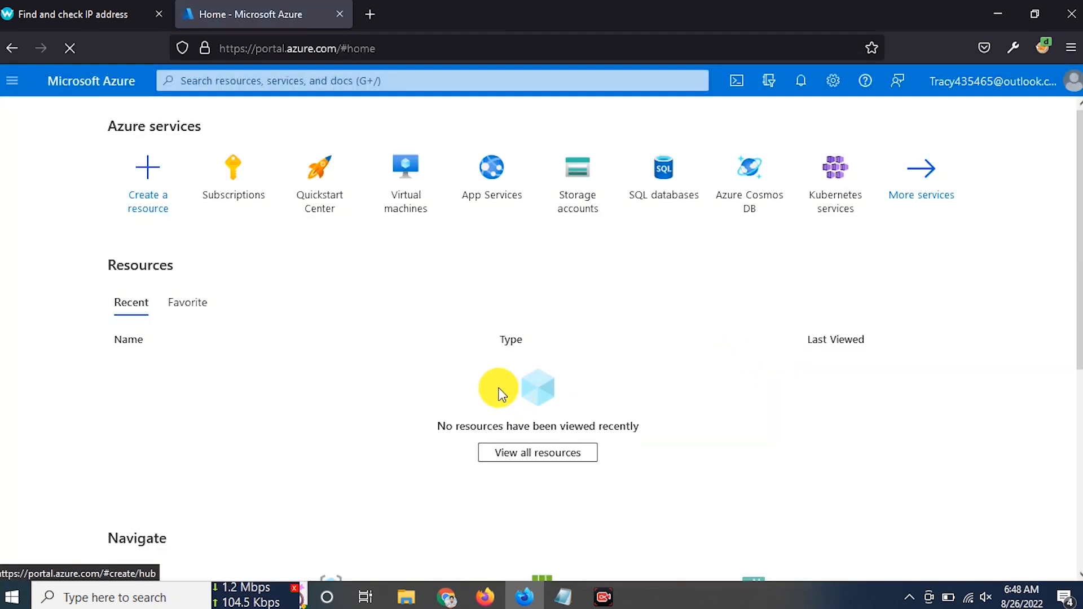
{"action": "scroll", "coordinate": [503, 384], "scroll_direction": "down", "scroll_amount": 5}
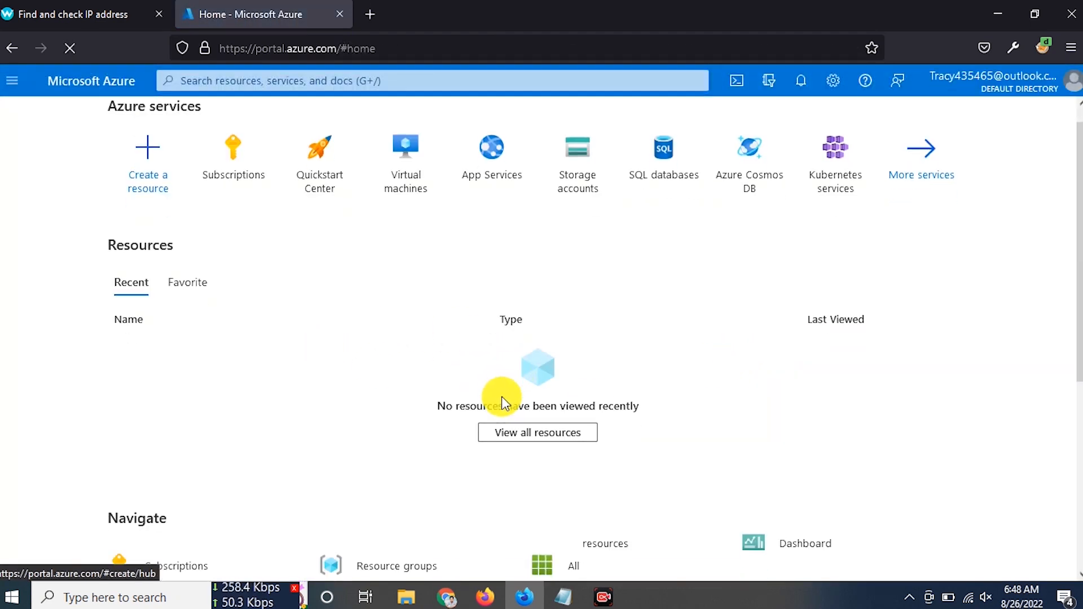
{"action": "scroll", "coordinate": [503, 389], "scroll_direction": "up", "scroll_amount": 5}
{"action": "scroll", "coordinate": [504, 389], "scroll_direction": "down", "scroll_amount": 4}
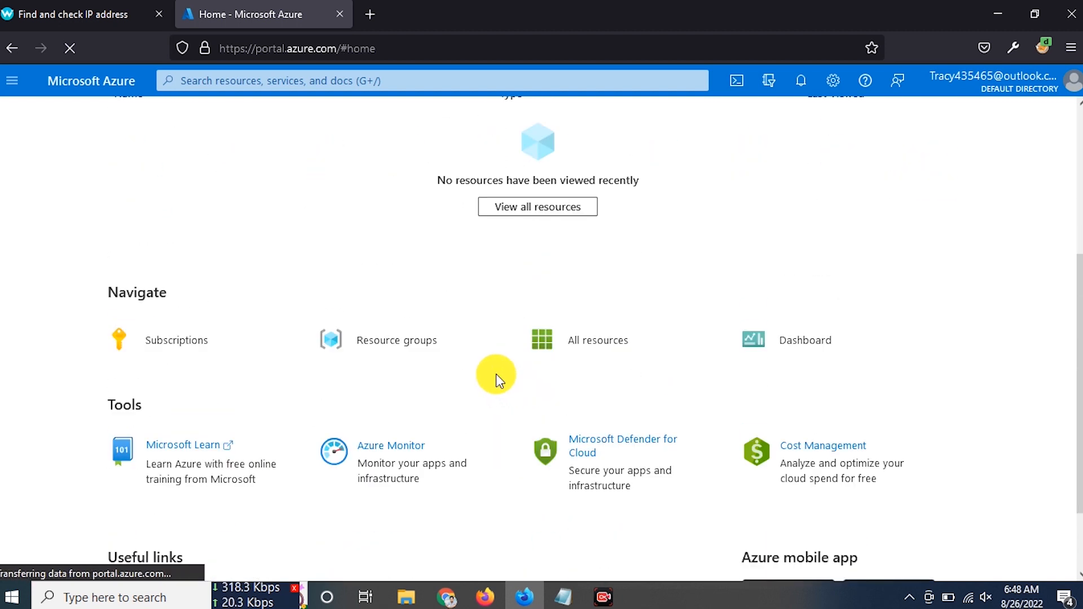
{"action": "left_click", "coordinate": [198, 342]}
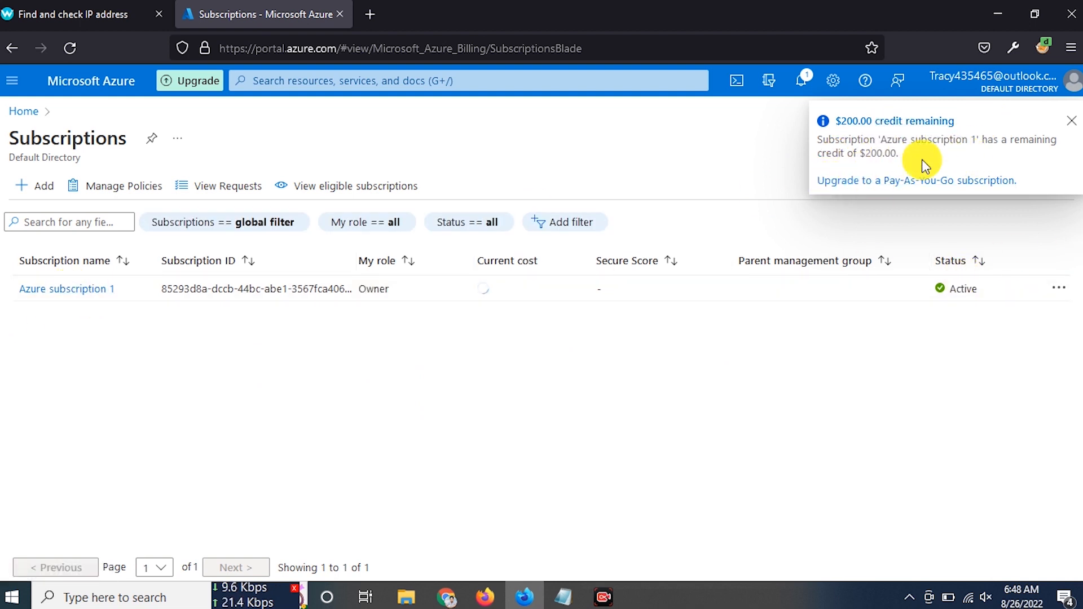
{"action": "left_click", "coordinate": [1069, 128]}
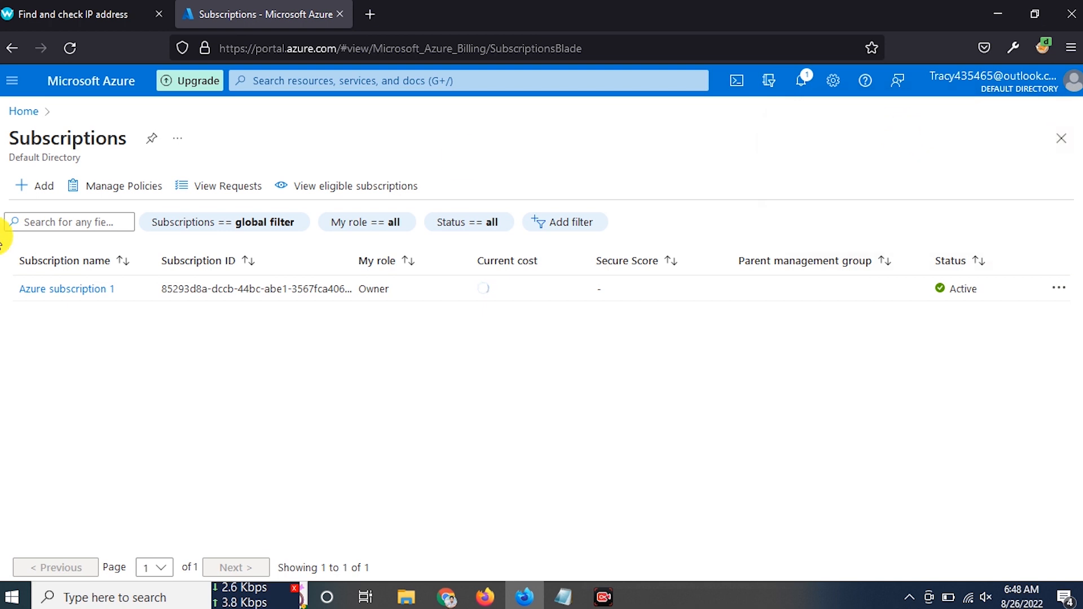
{"action": "left_click", "coordinate": [23, 112]}
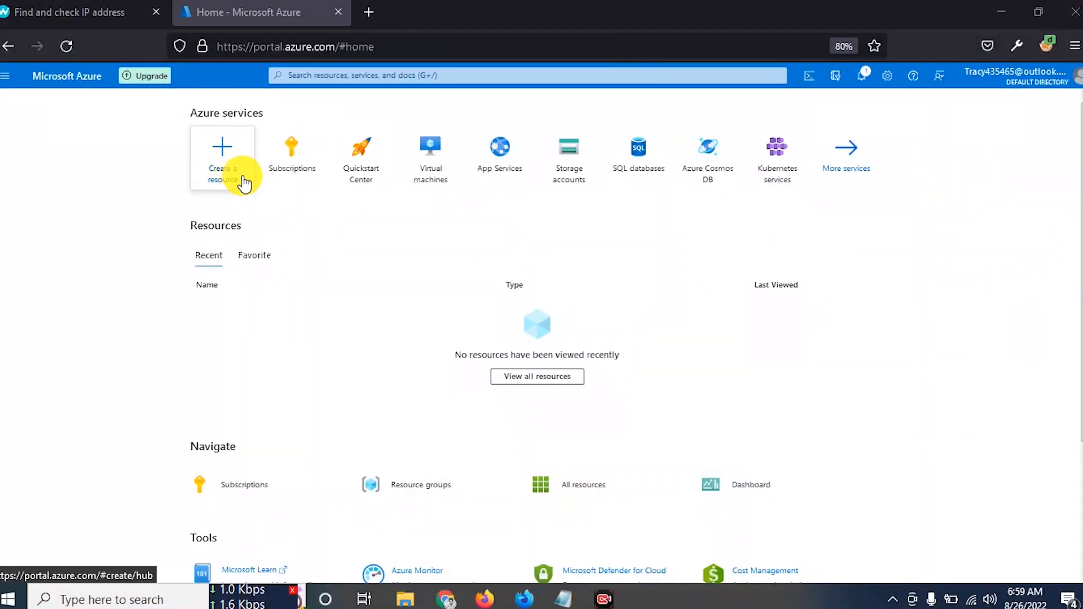
- Choose Create a resource, then Create under Virtual machine
{"action": "left_click", "coordinate": [219, 171]}
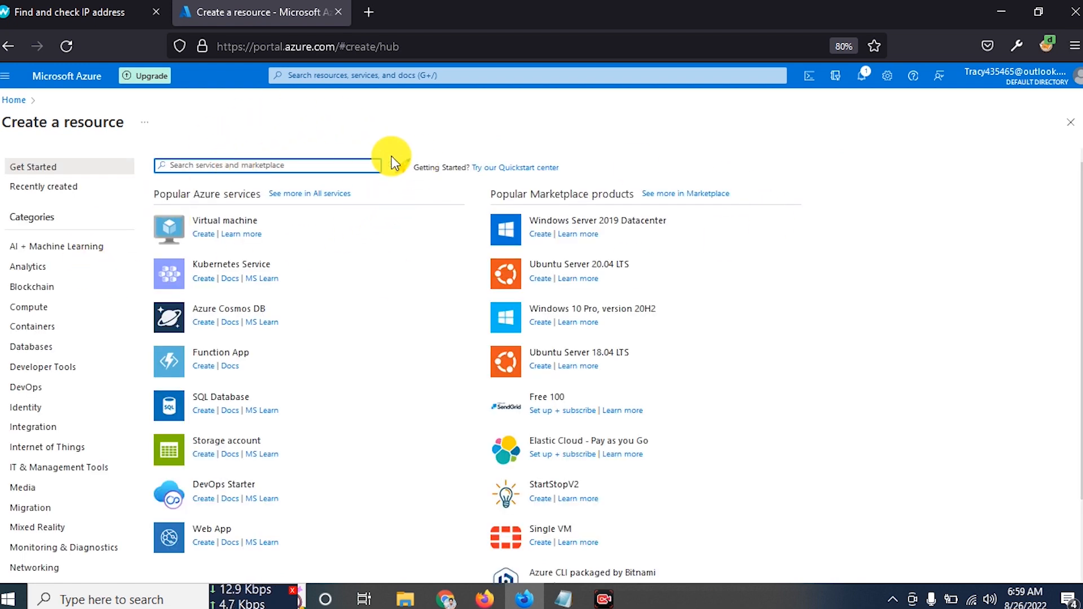
{"action": "left_click", "coordinate": [202, 234]}
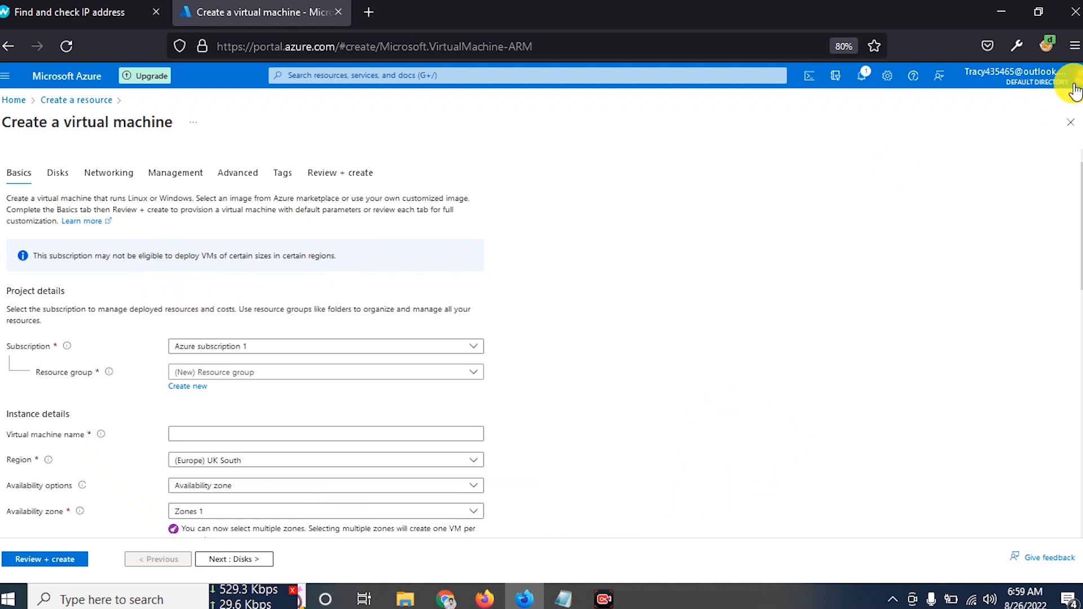
- Zoom the page to 90% and confirm Azure subscription 1 with no existing resource groups
{"action": "left_click", "coordinate": [1074, 50]}
{"action": "left_click", "coordinate": [1040, 407]}
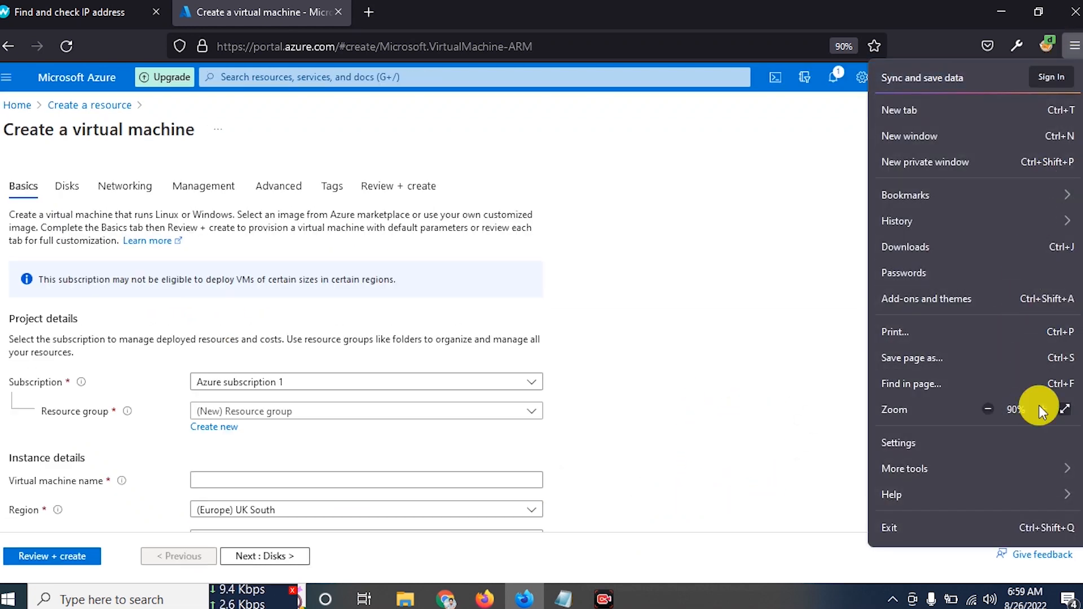
{"action": "left_click", "coordinate": [769, 372]}
{"action": "scroll", "coordinate": [763, 339], "scroll_direction": "down", "scroll_amount": 3}
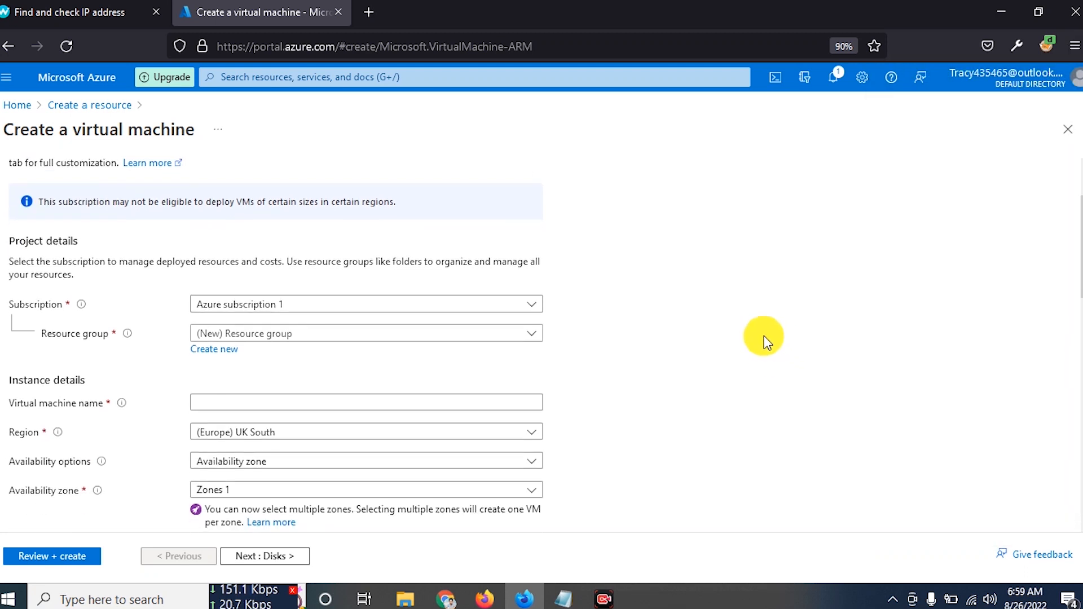
{"action": "left_click", "coordinate": [265, 225]}
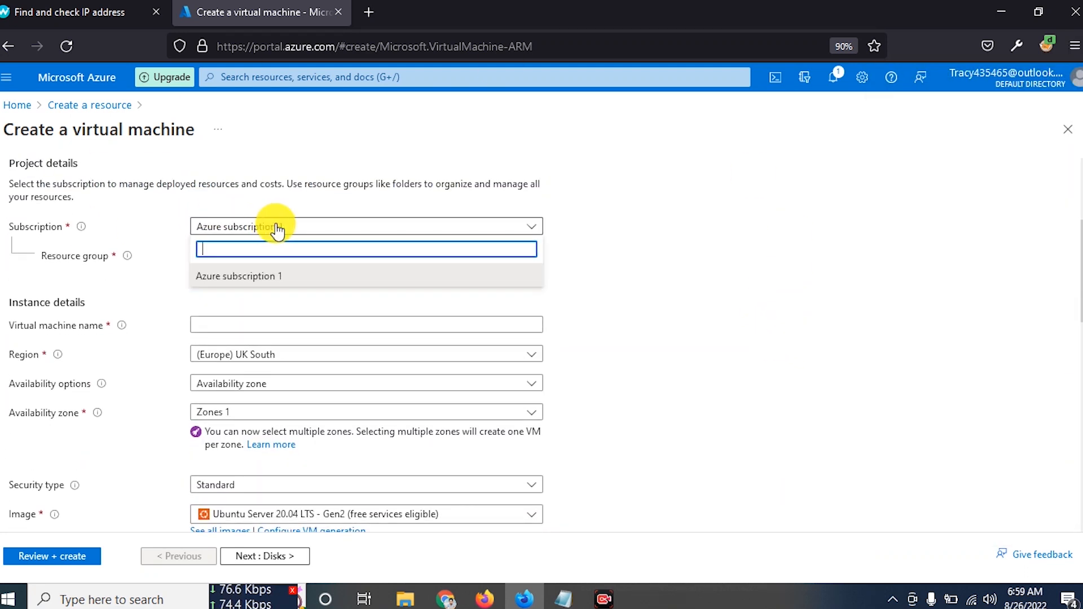
{"action": "left_click", "coordinate": [310, 199]}
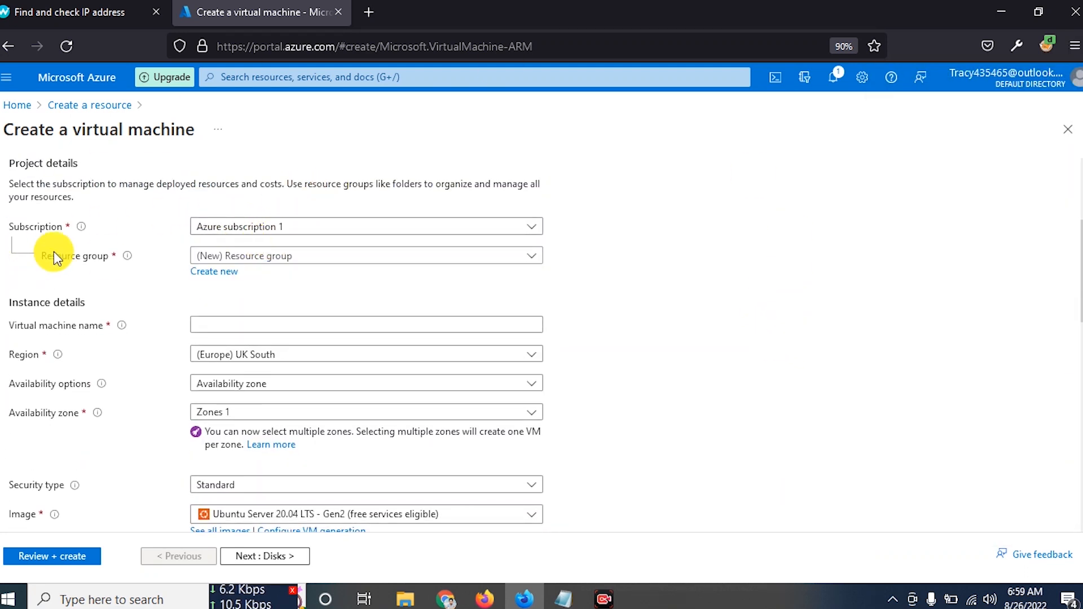
{"action": "left_click", "coordinate": [263, 258]}
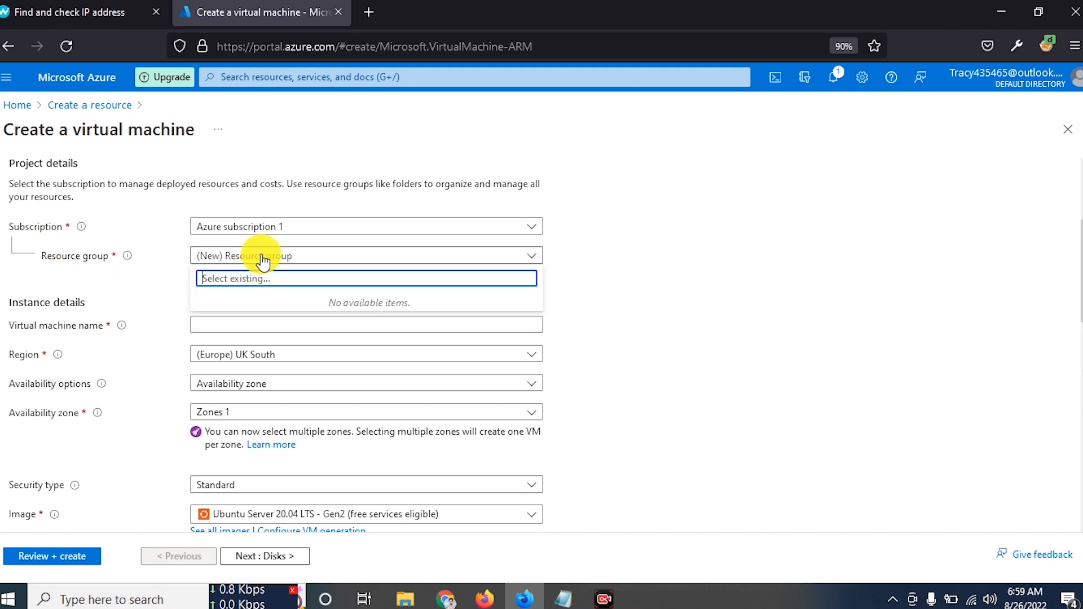
{"action": "left_click", "coordinate": [647, 275]}
- Create the new resource group 'fast' and enter 'Fast Solution 2' as the VM name
{"action": "left_click", "coordinate": [232, 273]}
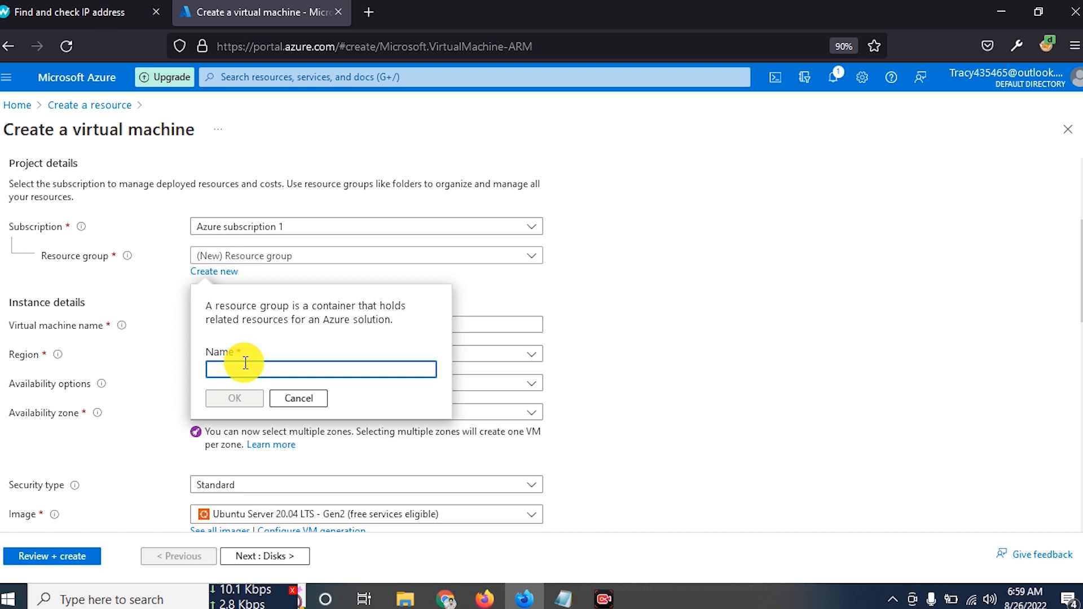
{"action": "type", "text": "fast"}
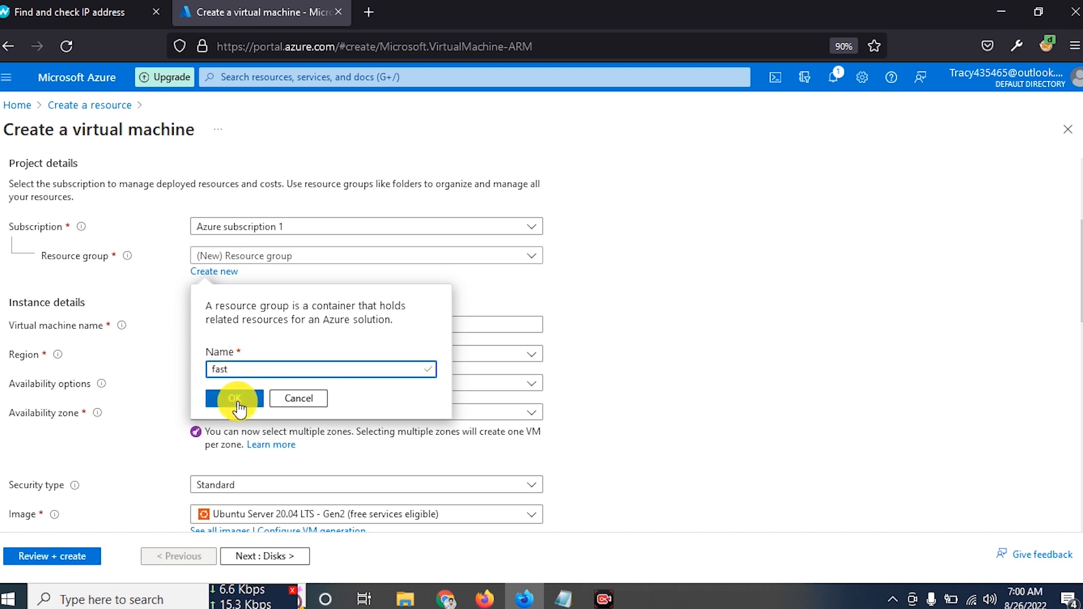
{"action": "left_click", "coordinate": [235, 402]}
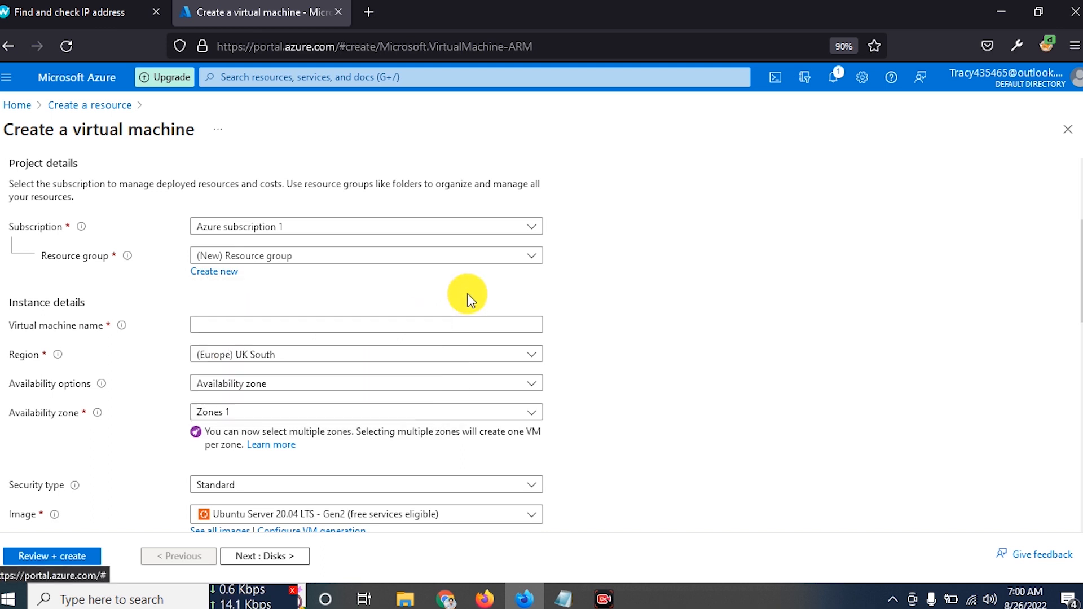
{"action": "left_click", "coordinate": [272, 256]}
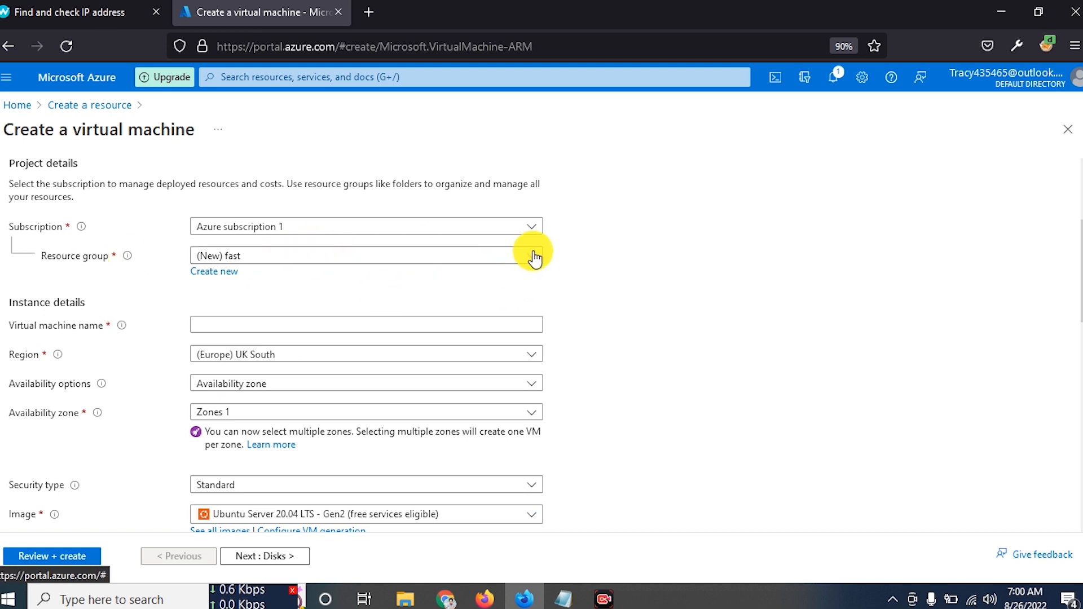
{"action": "scroll", "coordinate": [66, 236], "scroll_direction": "down", "scroll_amount": 2}
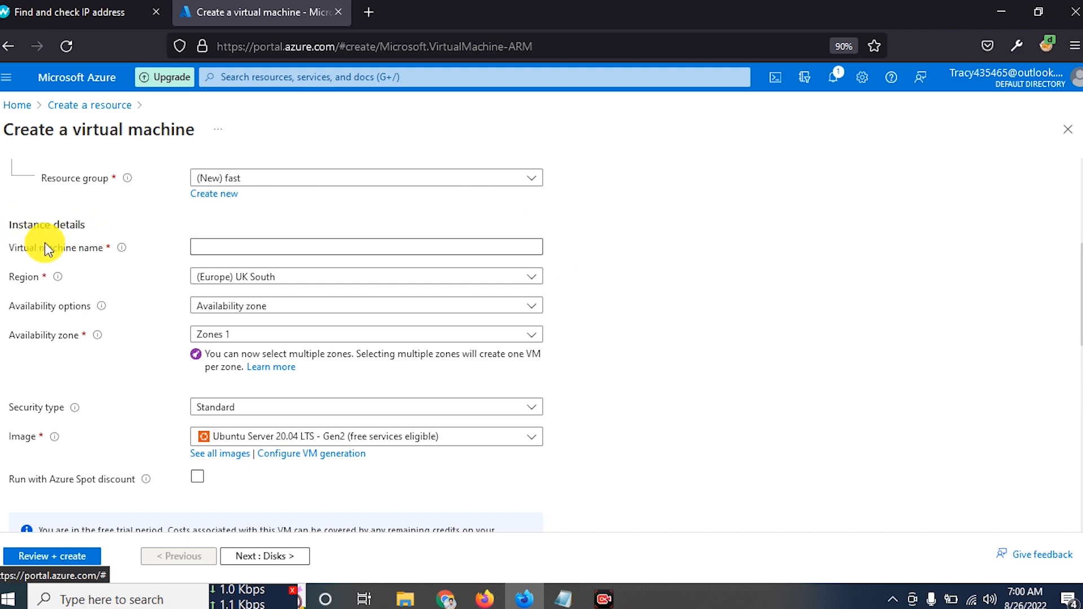
{"action": "left_click", "coordinate": [243, 244]}
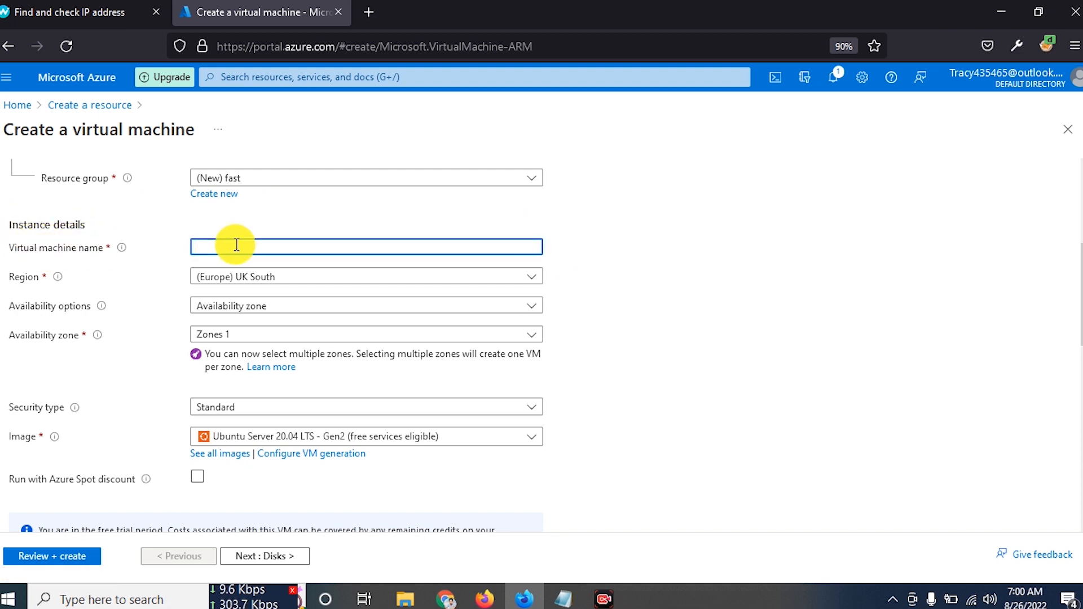
{"action": "type", "text": "Fast S"}
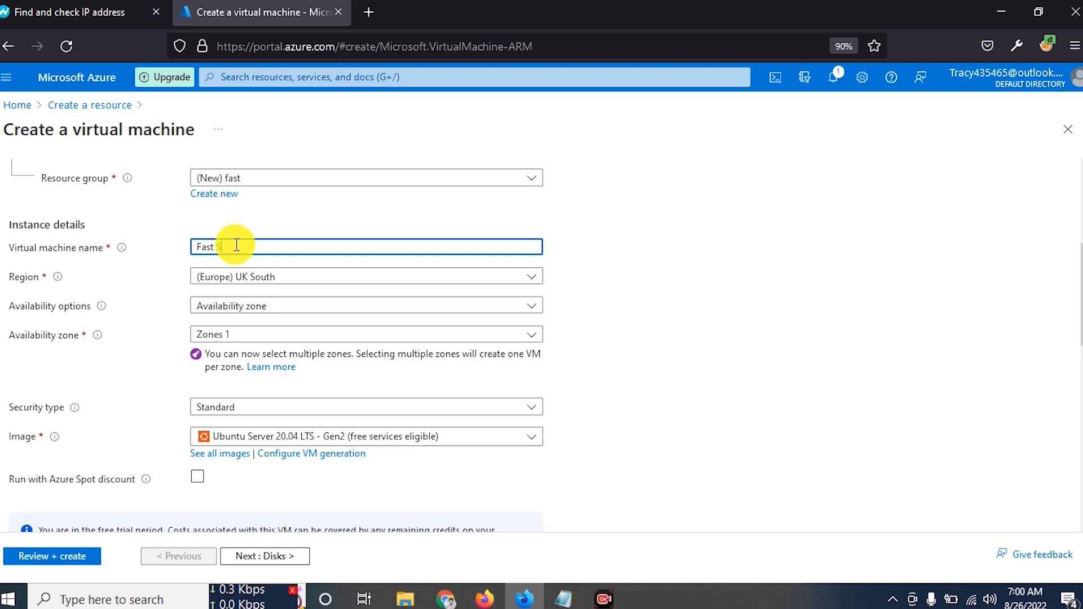
{"action": "type", "text": "olution"}
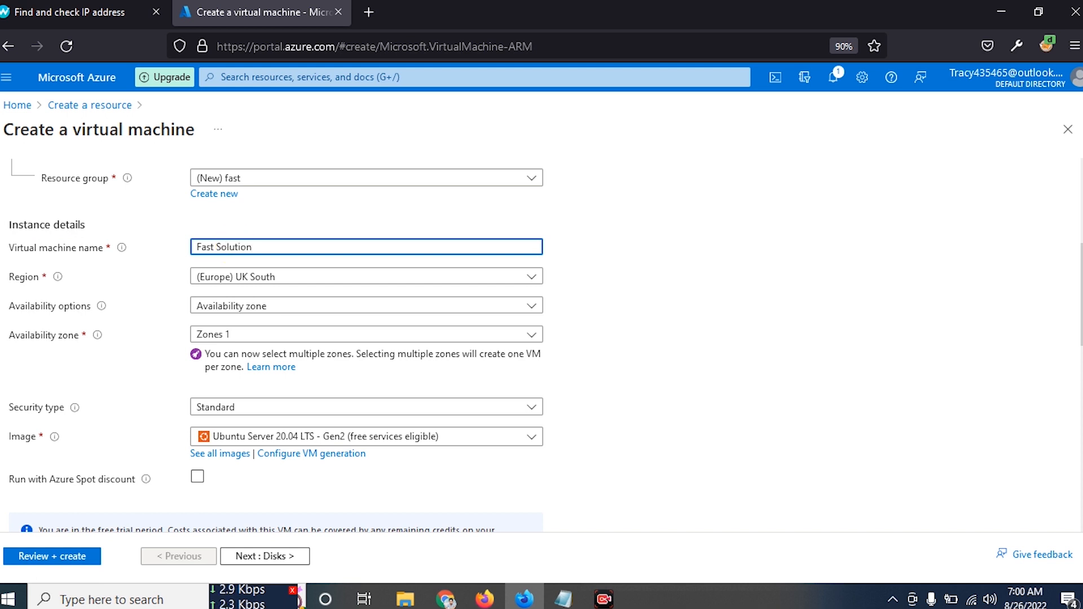
{"action": "type", "text": " 2"}
- Edit the VM name to 'FastSolution24' without the space so it passes validation
{"action": "key", "text": "BackSpace"}
{"action": "key", "text": "BackSpace"}
{"action": "key", "text": "BackSpace"}
{"action": "left_click", "coordinate": [407, 230]}
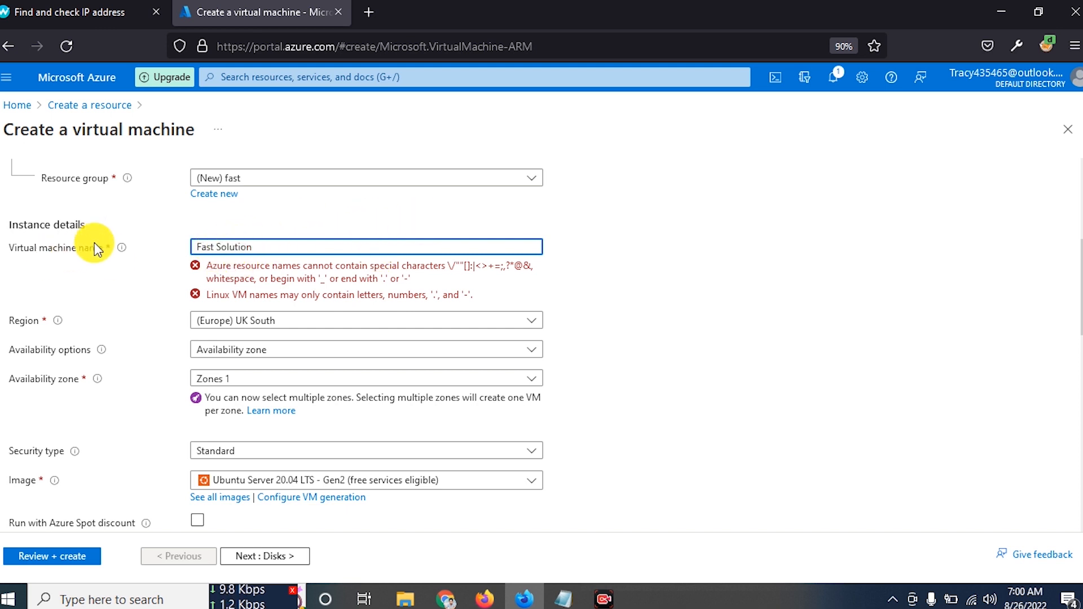
{"action": "mouse_move", "coordinate": [123, 253]}
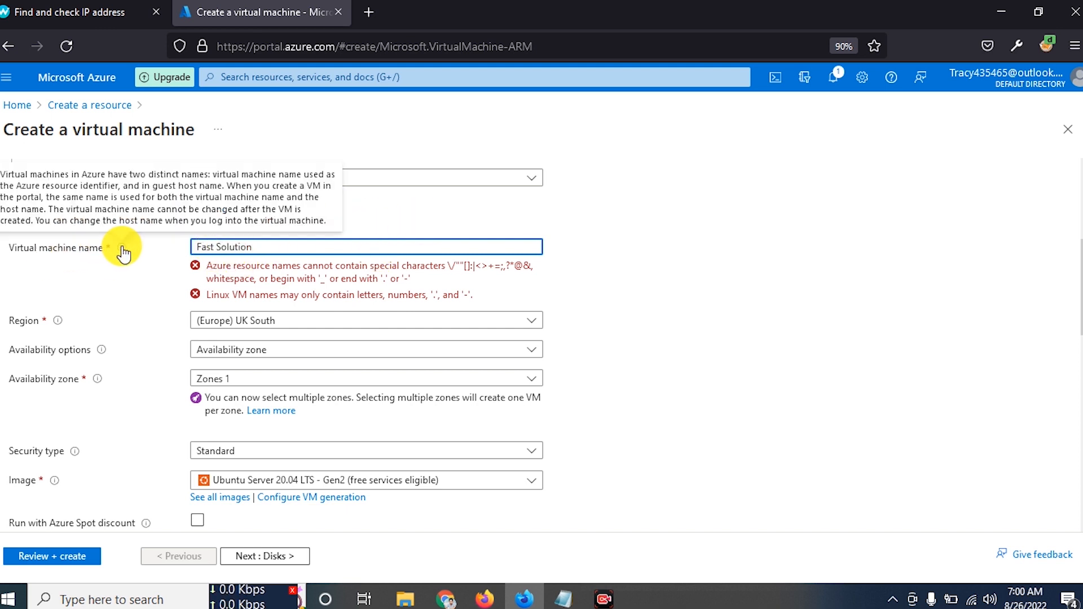
{"action": "double_click", "coordinate": [216, 246]}
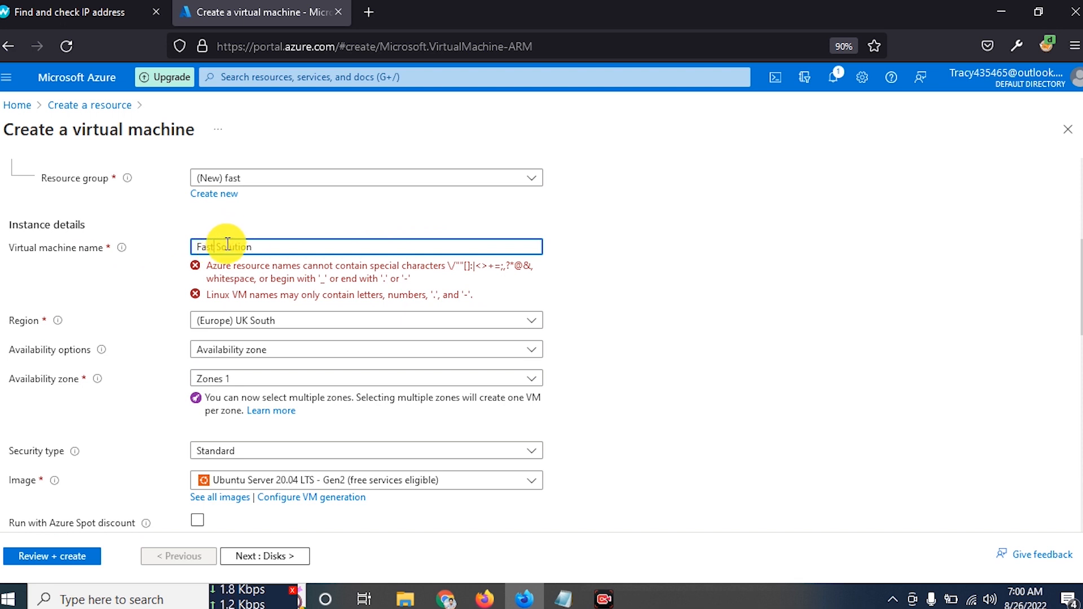
{"action": "type", "text": "24"}
{"action": "left_click", "coordinate": [302, 231]}
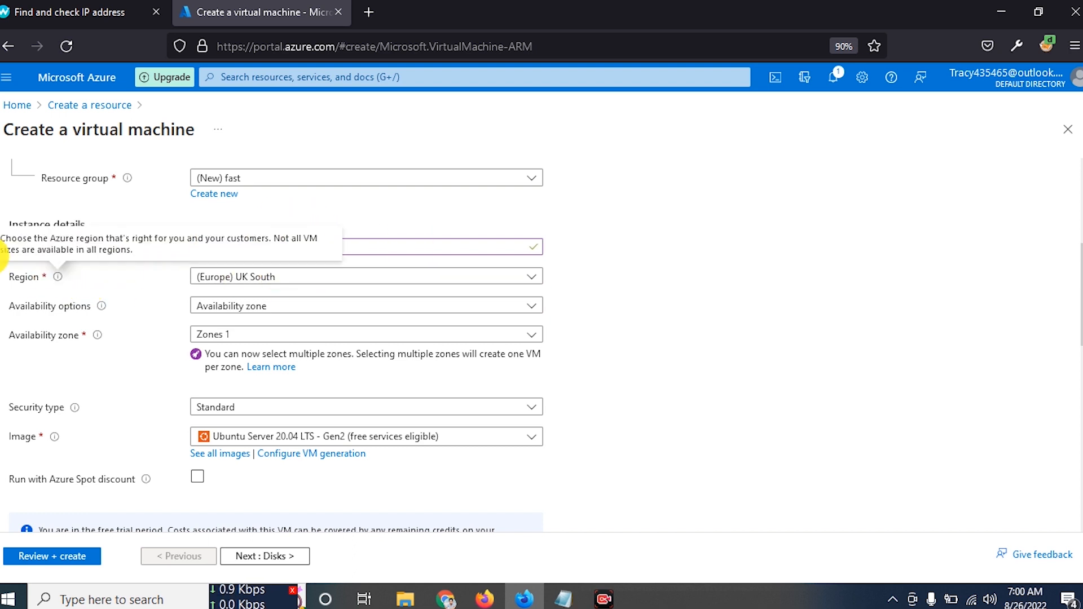
- Select the (Europe) West Europe region and review the availability options without changing them
{"action": "left_click", "coordinate": [270, 278]}
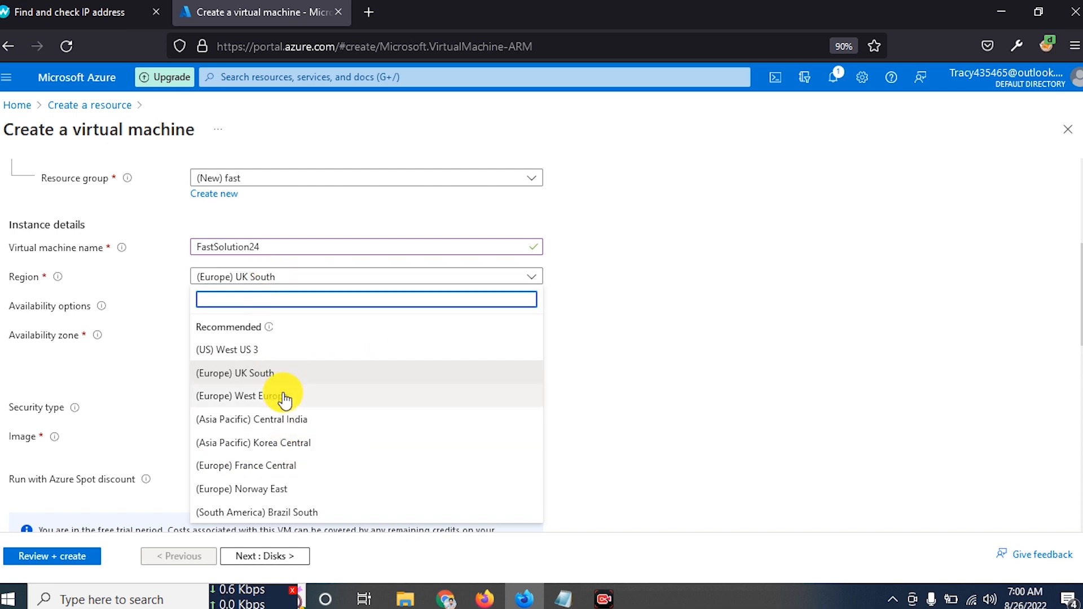
{"action": "left_click", "coordinate": [256, 395]}
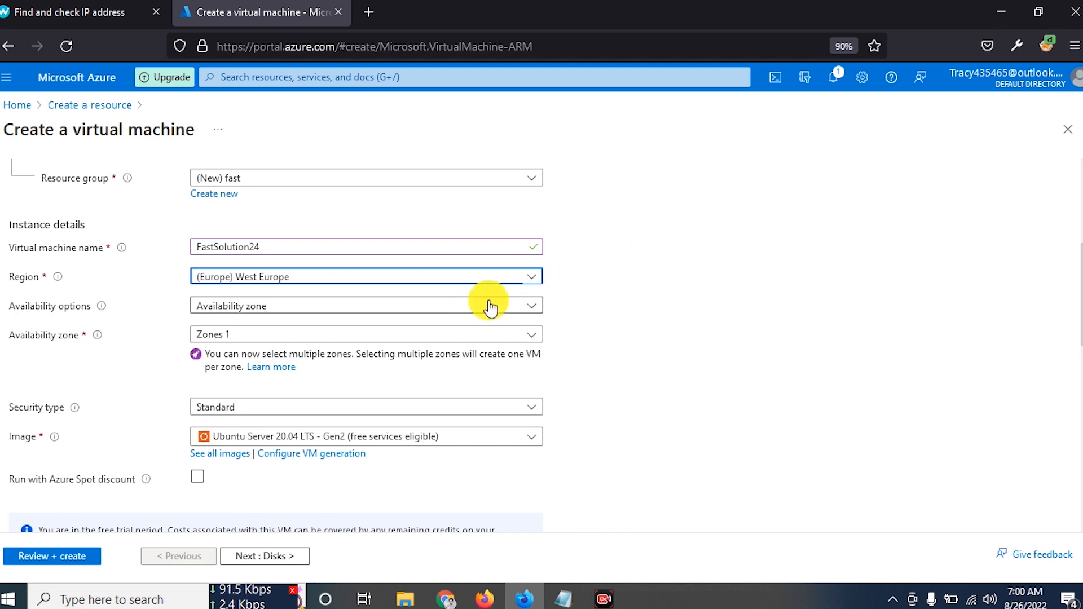
{"action": "left_click", "coordinate": [274, 339]}
{"action": "left_click", "coordinate": [328, 306]}
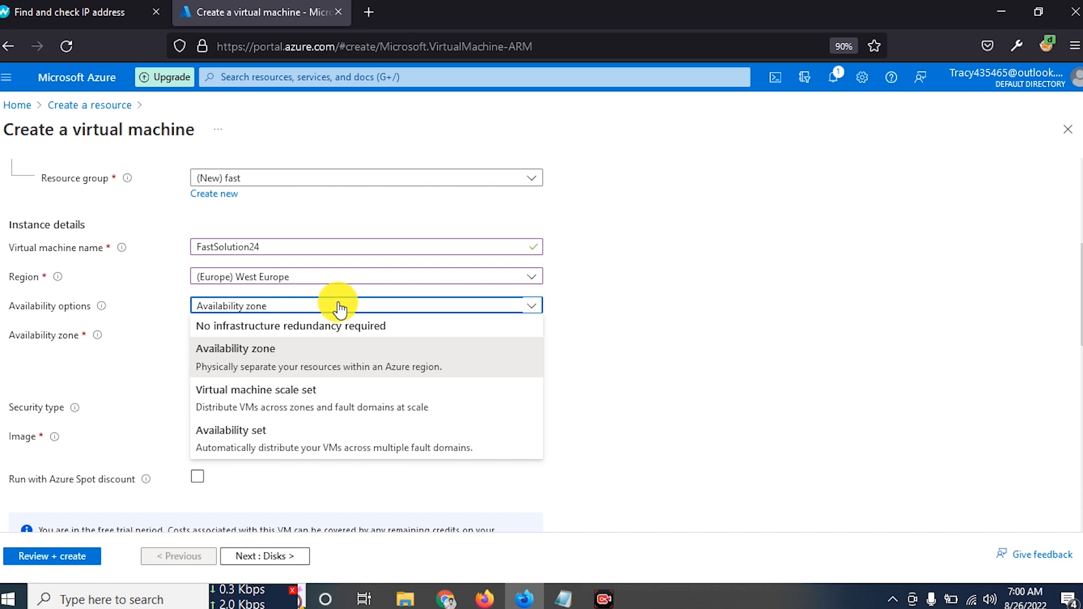
{"action": "left_click", "coordinate": [685, 305]}
{"action": "scroll", "coordinate": [593, 314], "scroll_direction": "down", "scroll_amount": 3}
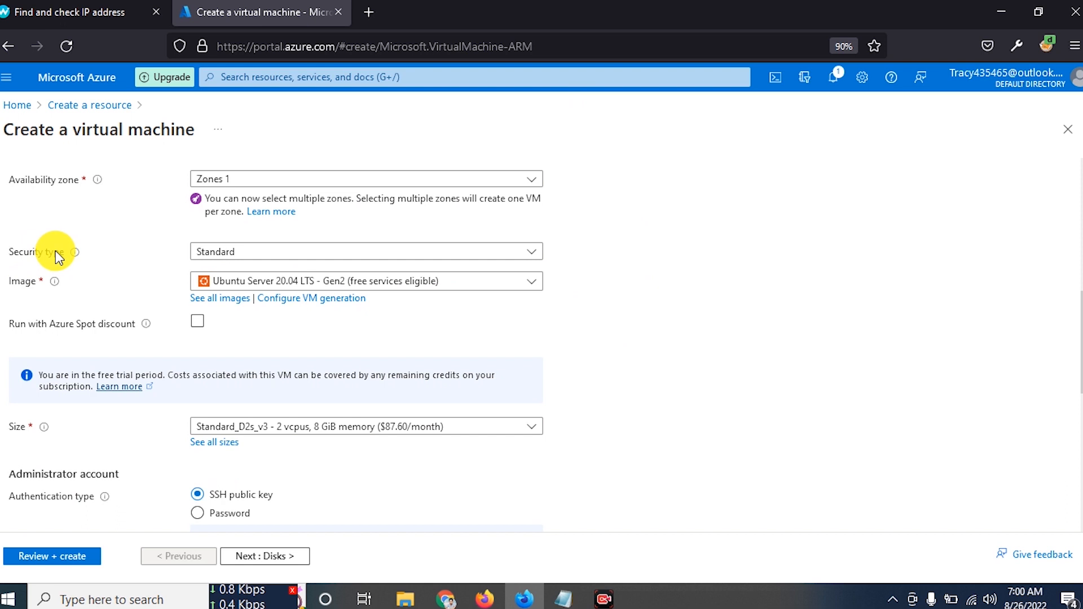
- Keep Standard as the security type and review the image list without changing it
{"action": "left_click", "coordinate": [260, 252]}
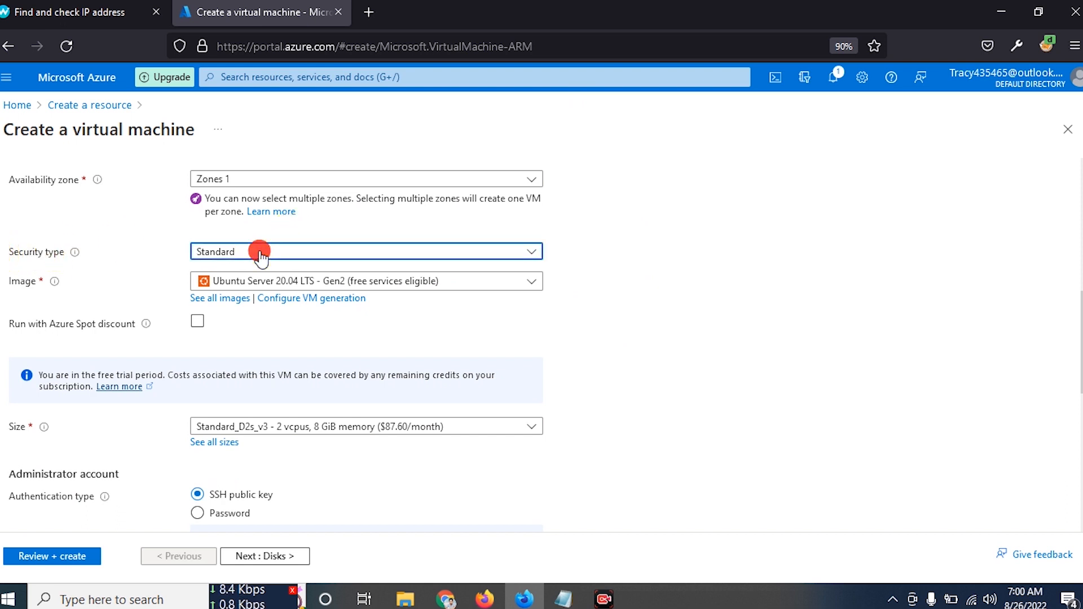
{"action": "left_click", "coordinate": [259, 252]}
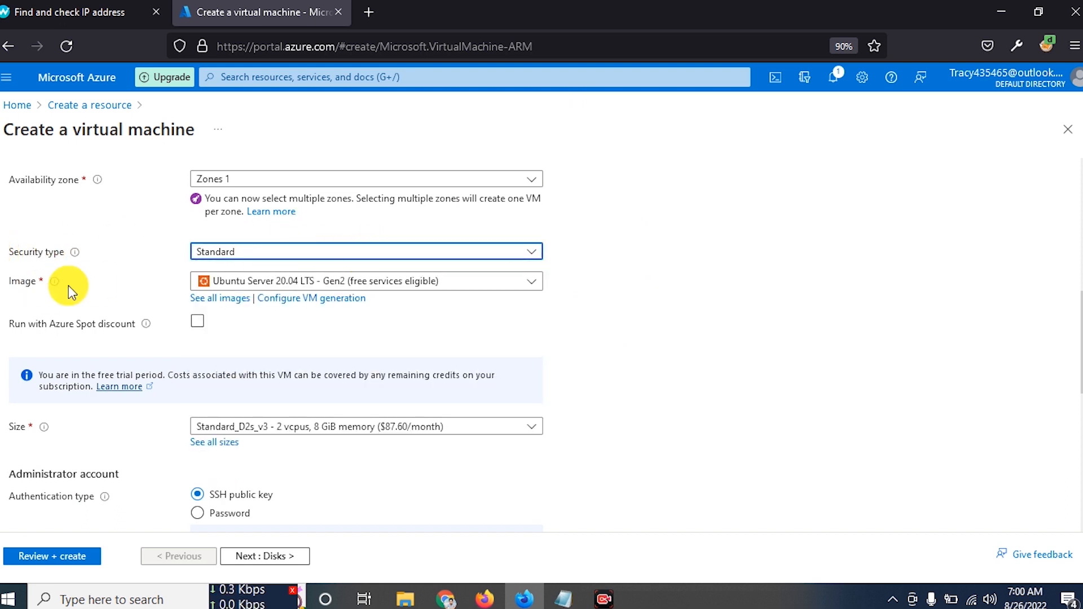
{"action": "mouse_move", "coordinate": [65, 289]}
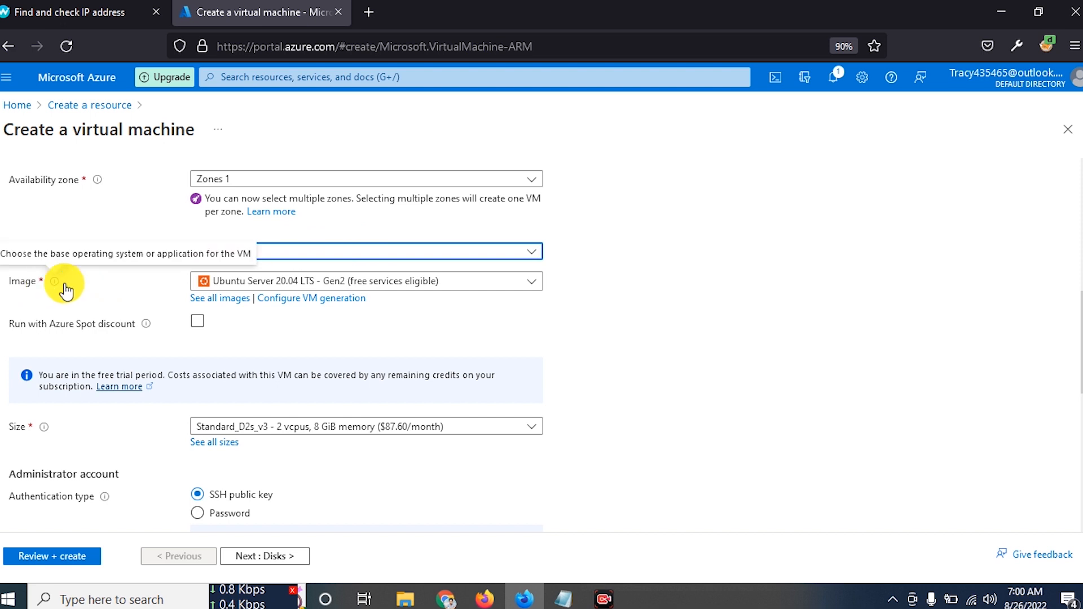
{"action": "left_click", "coordinate": [382, 282]}
{"action": "scroll", "coordinate": [327, 484], "scroll_direction": "down", "scroll_amount": 3}
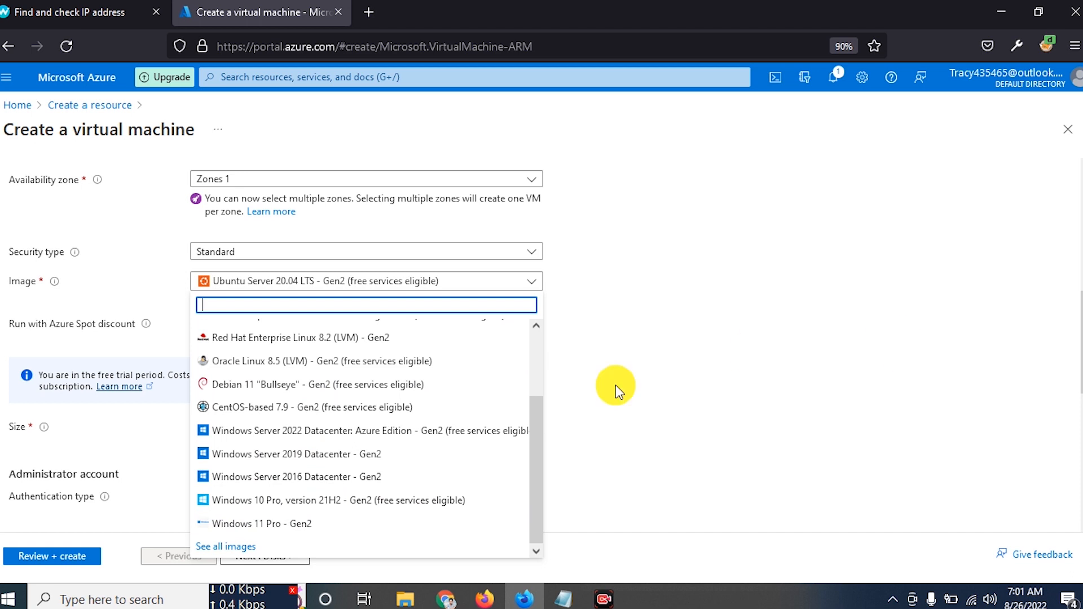
{"action": "left_click", "coordinate": [647, 411]}
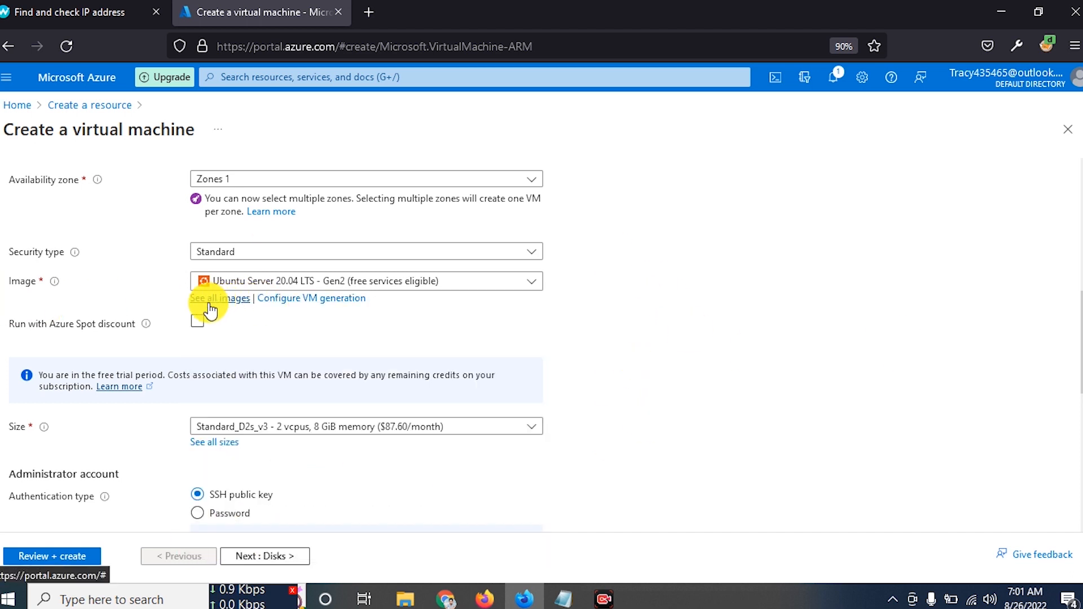
- From the full image catalogue's Windows 10 tile, pick 'Windows 10 Pro N, version 21H2 - x64 Gen 2'
{"action": "left_click", "coordinate": [220, 300]}
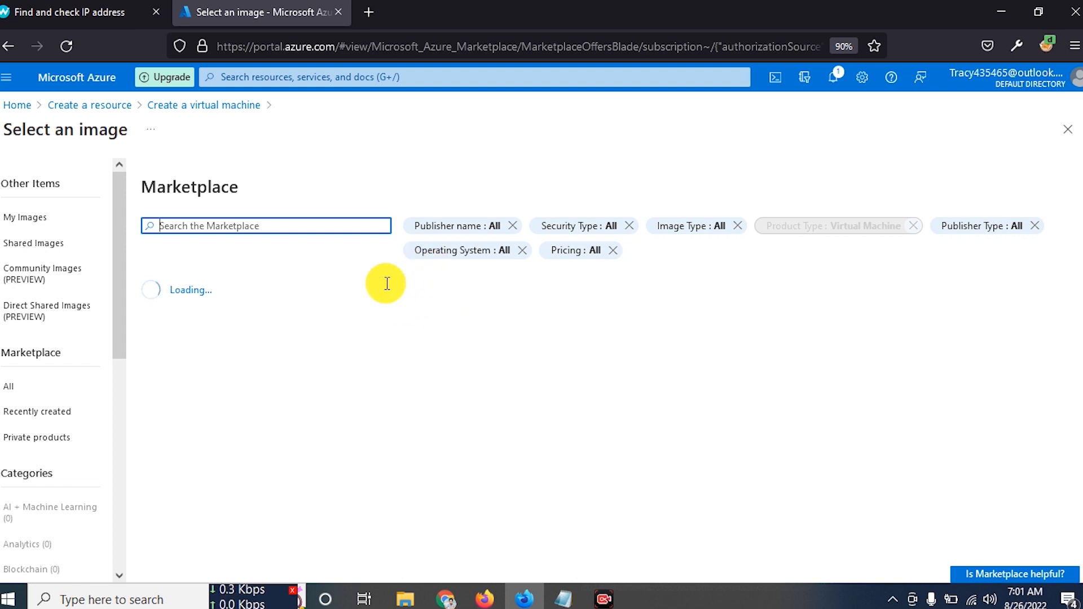
{"action": "scroll", "coordinate": [412, 288], "scroll_direction": "down", "scroll_amount": 2}
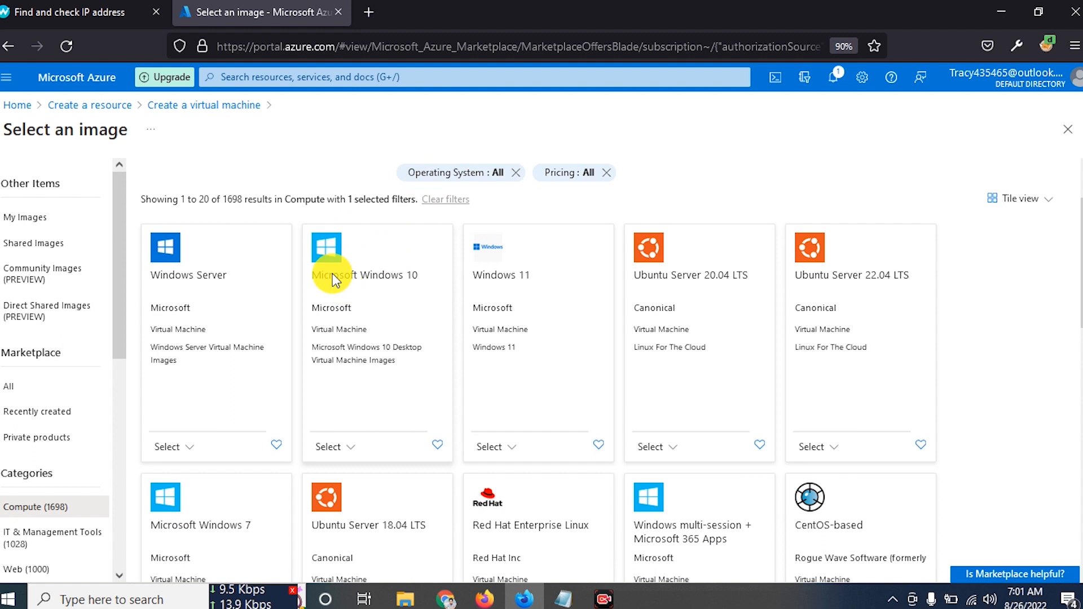
{"action": "left_click_drag", "start_coordinate": [387, 273], "coordinate": [392, 273]}
{"action": "scroll", "coordinate": [394, 271], "scroll_direction": "down", "scroll_amount": 3}
{"action": "scroll", "coordinate": [395, 254], "scroll_direction": "up", "scroll_amount": 3}
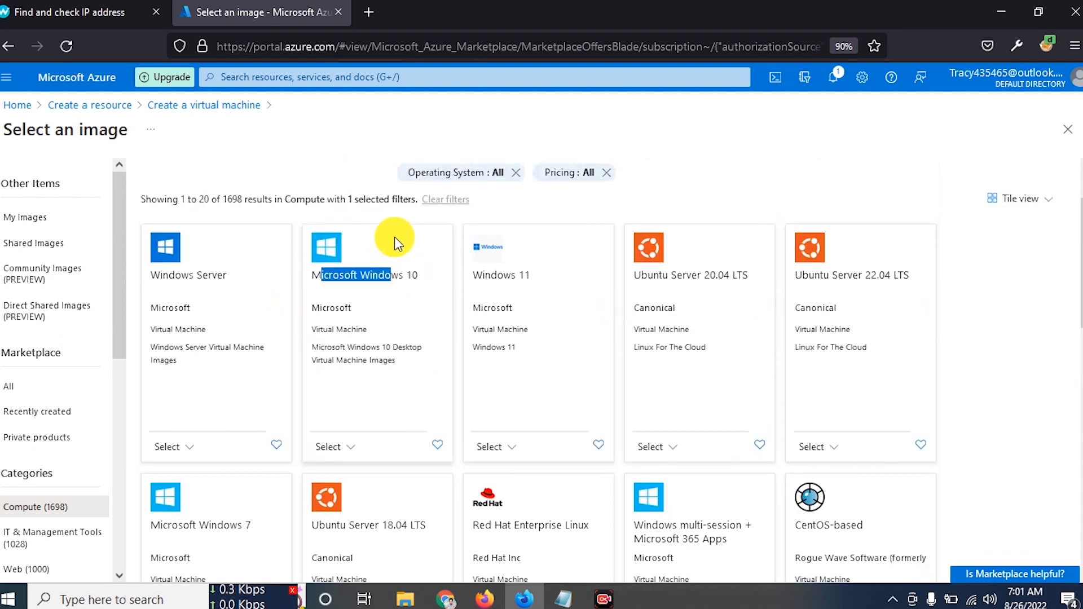
{"action": "left_click", "coordinate": [333, 447]}
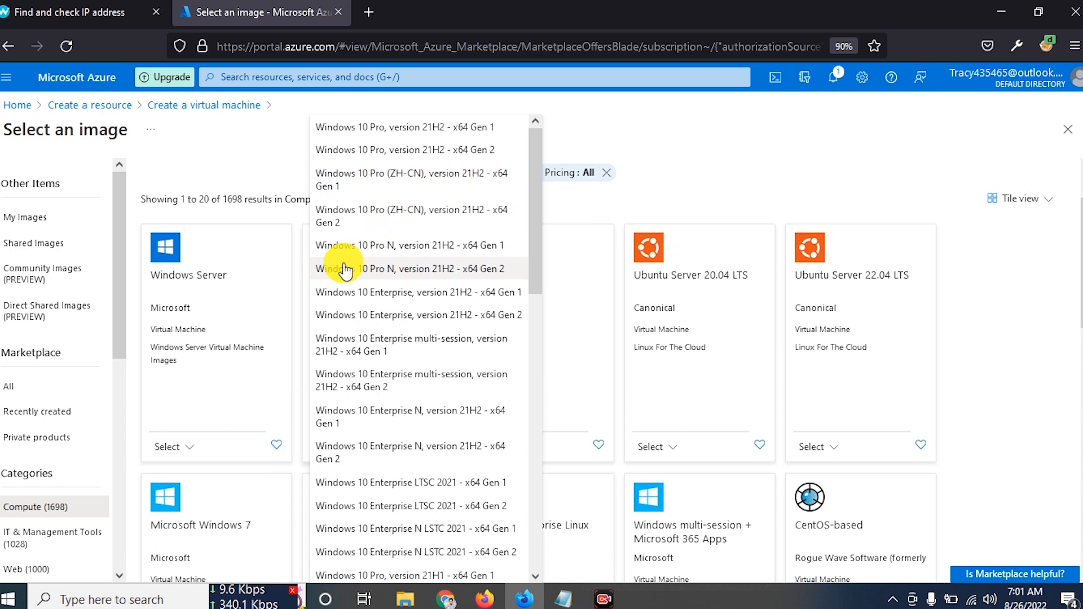
{"action": "left_click", "coordinate": [468, 276]}
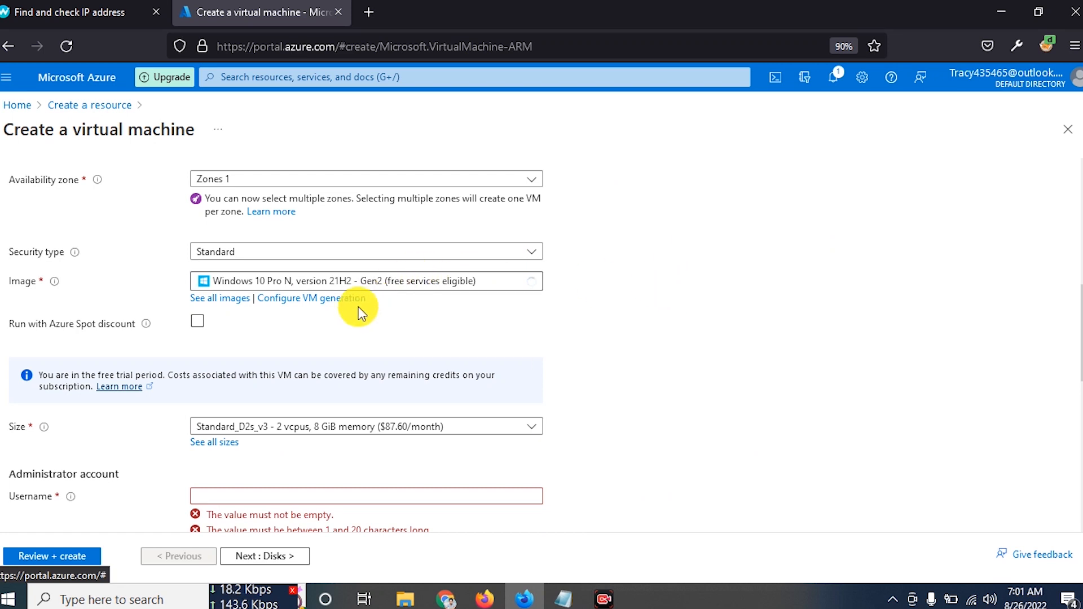
- Review the suggested sizes unchanged, then open 'See all sizes' to list all 719 West Europe sizes
{"action": "scroll", "coordinate": [320, 333], "scroll_direction": "down", "scroll_amount": 2}
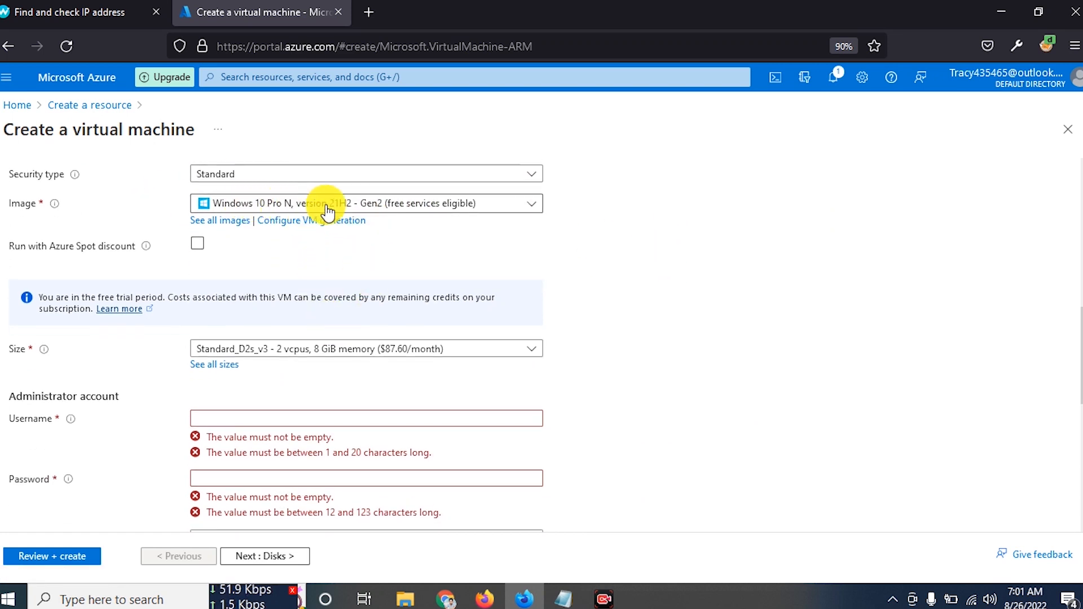
{"action": "scroll", "coordinate": [669, 272], "scroll_direction": "down", "scroll_amount": 2}
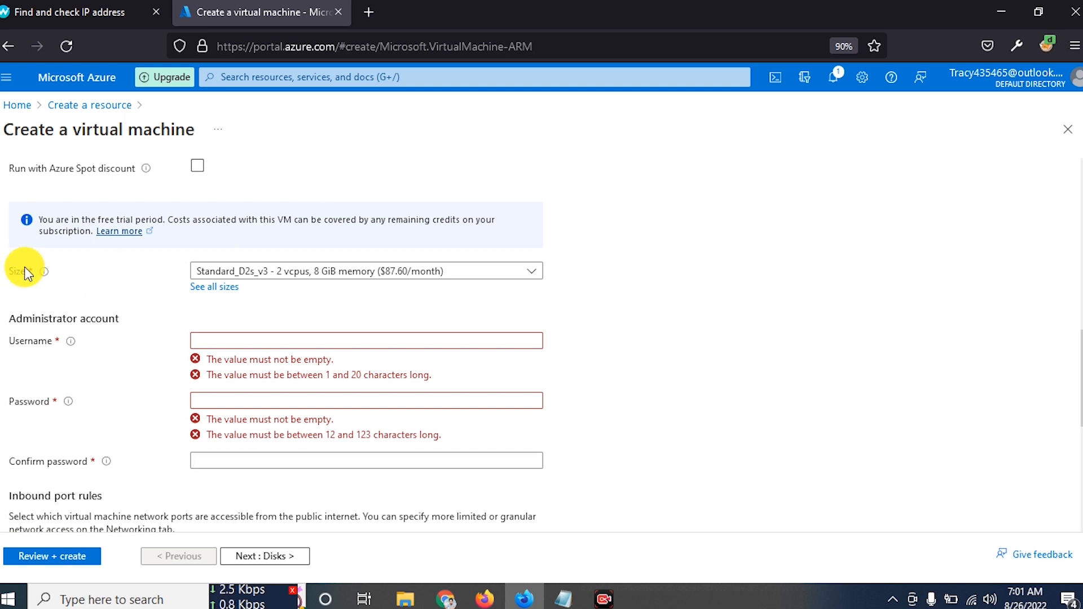
{"action": "left_click", "coordinate": [284, 273]}
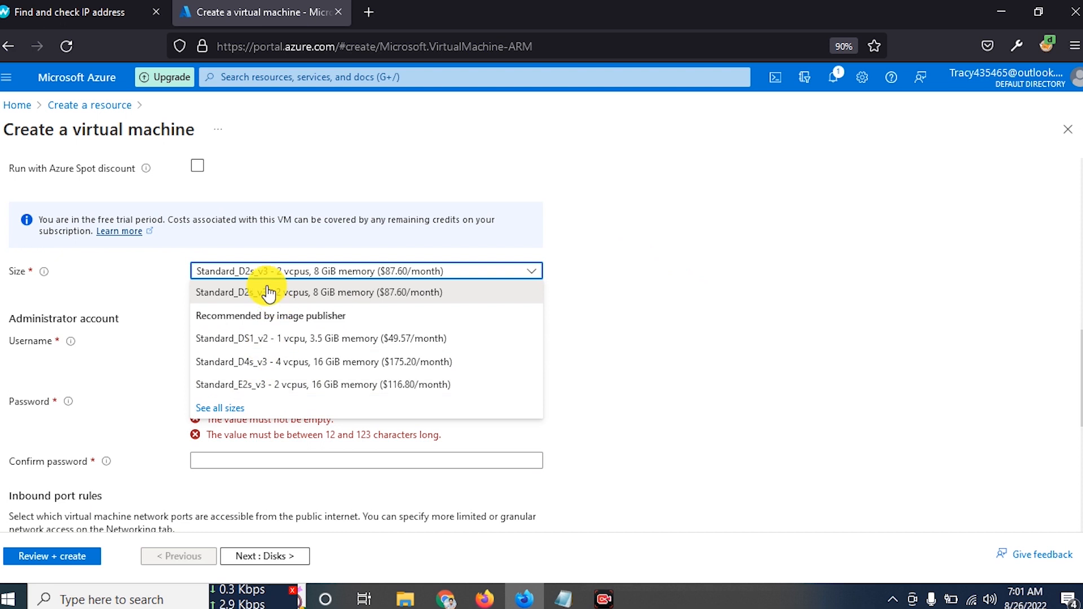
{"action": "left_click", "coordinate": [197, 275]}
{"action": "scroll", "coordinate": [197, 275], "scroll_direction": "up", "scroll_amount": 7}
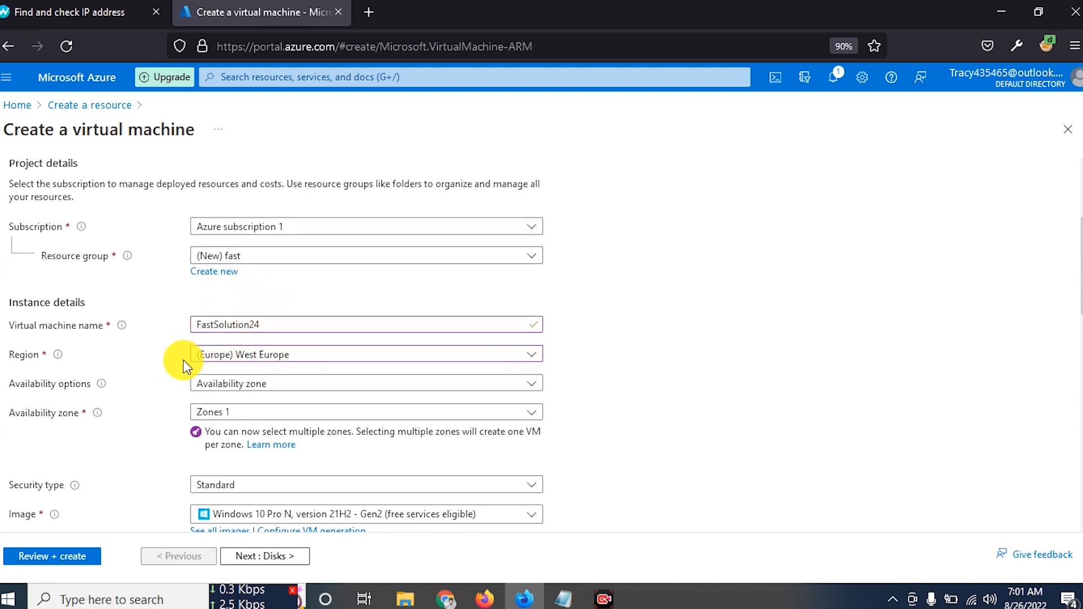
{"action": "scroll", "coordinate": [259, 366], "scroll_direction": "down", "scroll_amount": 4}
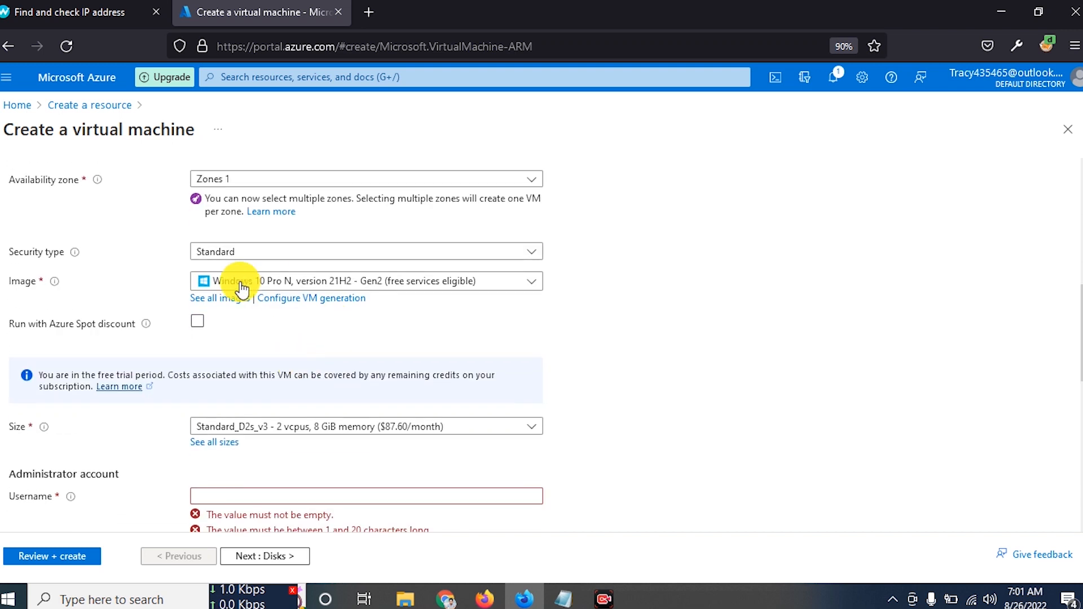
{"action": "scroll", "coordinate": [265, 370], "scroll_direction": "down", "scroll_amount": 3}
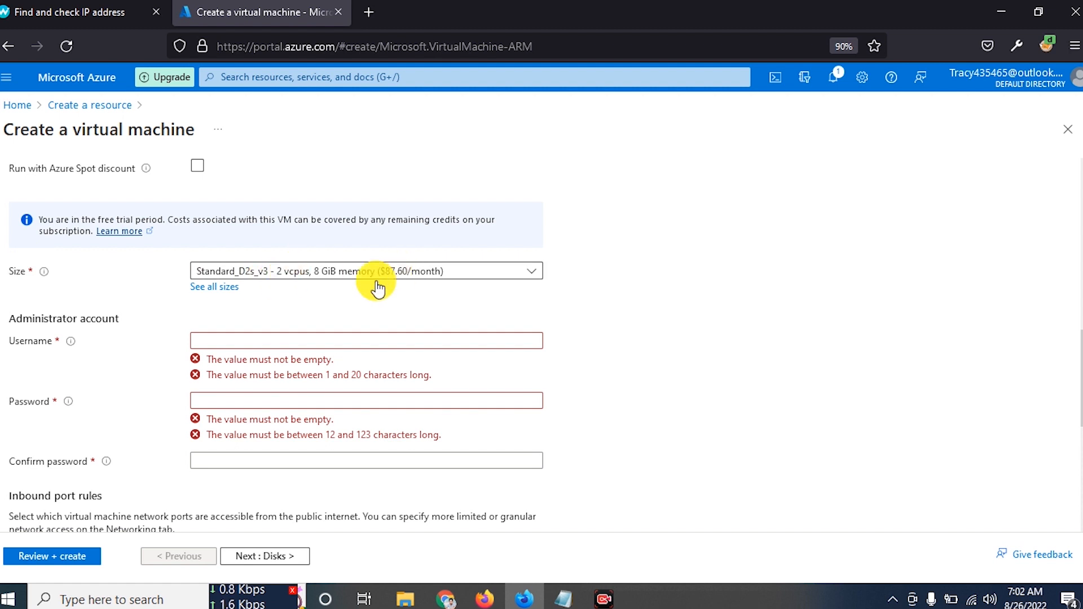
{"action": "left_click", "coordinate": [217, 287]}
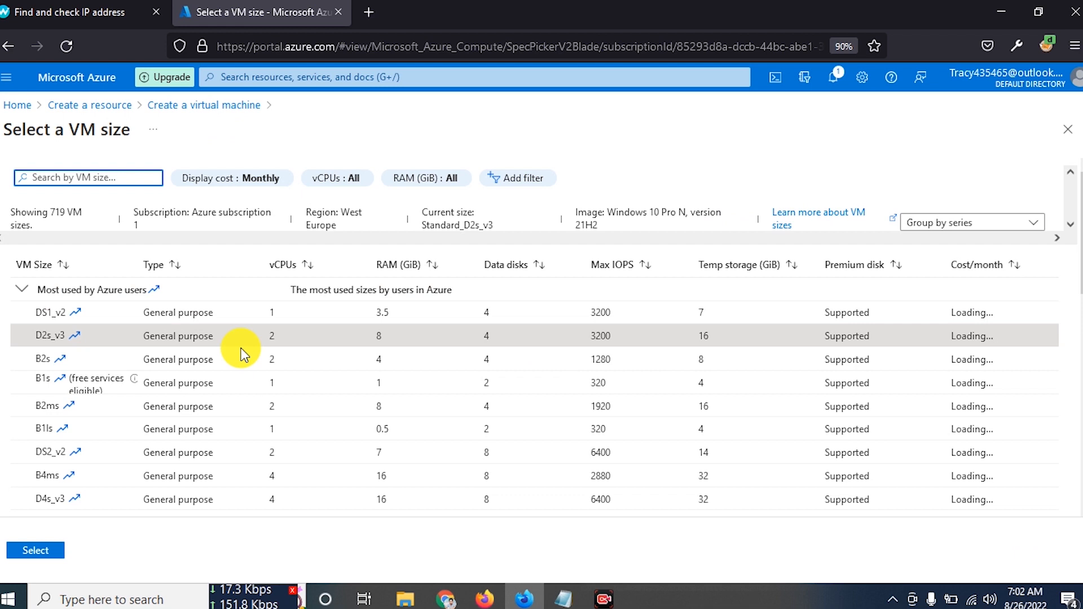
- Expand the E-Series v4 sizes and look over the E4-2s_v4 row's specifications
{"action": "scroll", "coordinate": [242, 350], "scroll_direction": "down", "scroll_amount": 5}
{"action": "scroll", "coordinate": [241, 305], "scroll_direction": "down", "scroll_amount": 4}
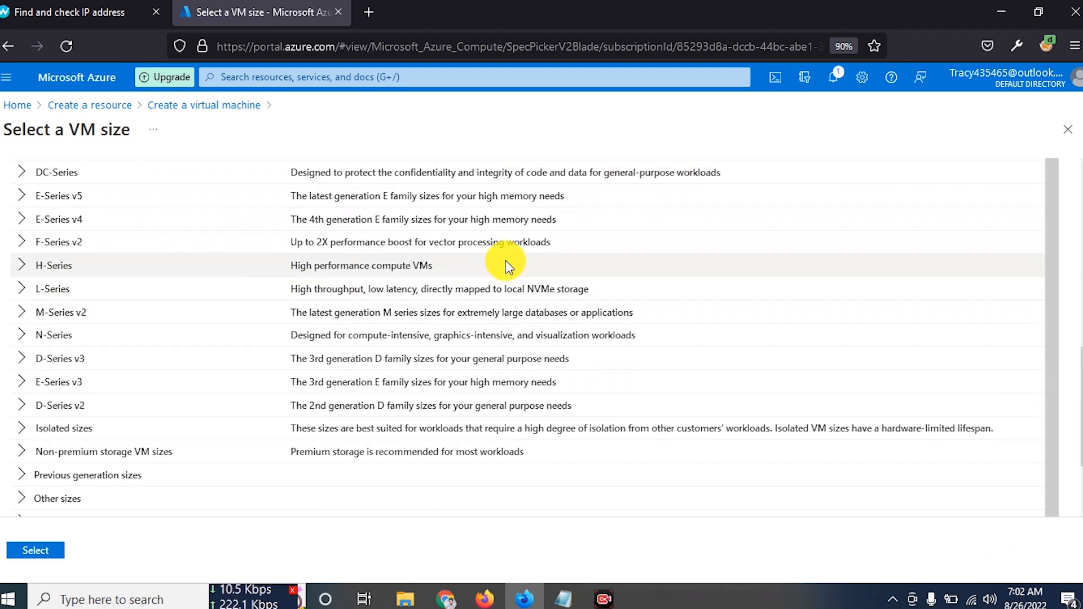
{"action": "left_click", "coordinate": [18, 221]}
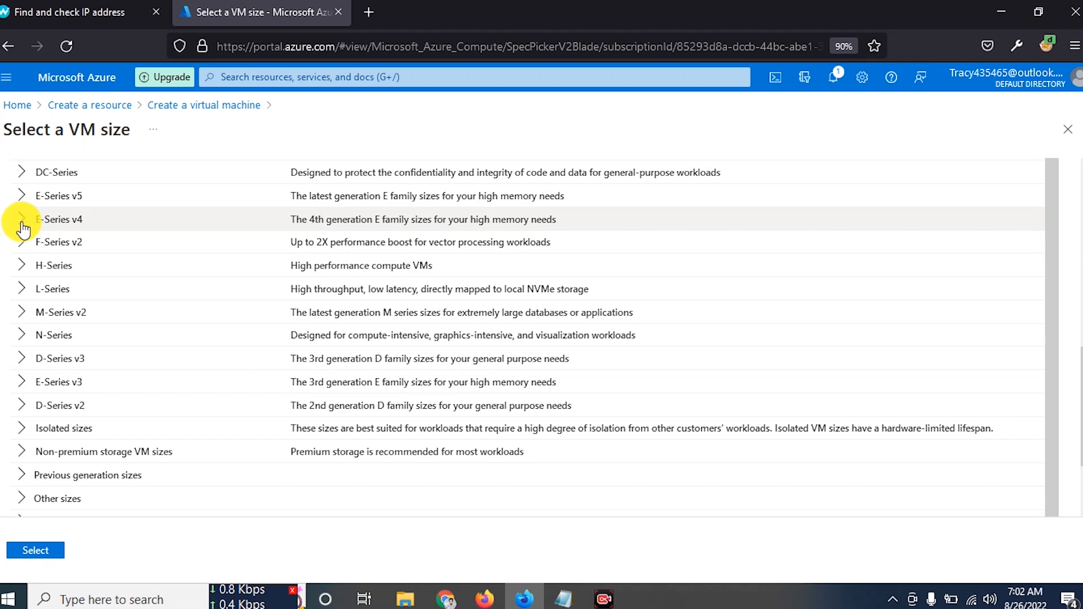
{"action": "scroll", "coordinate": [63, 252], "scroll_direction": "down", "scroll_amount": 2}
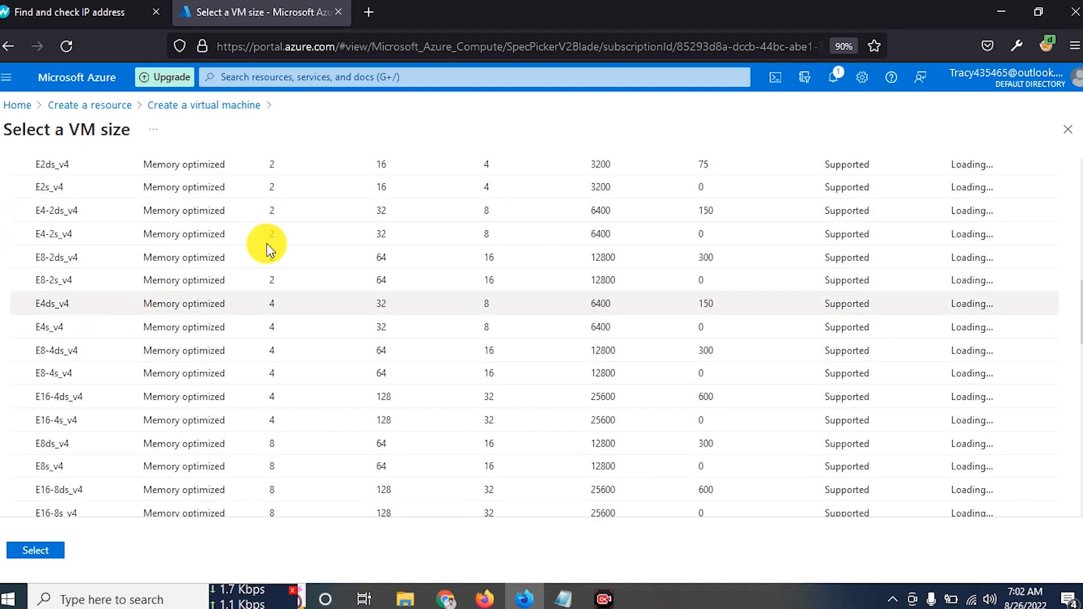
{"action": "scroll", "coordinate": [104, 228], "scroll_direction": "up", "scroll_amount": 2}
{"action": "scroll", "coordinate": [140, 357], "scroll_direction": "down", "scroll_amount": 5}
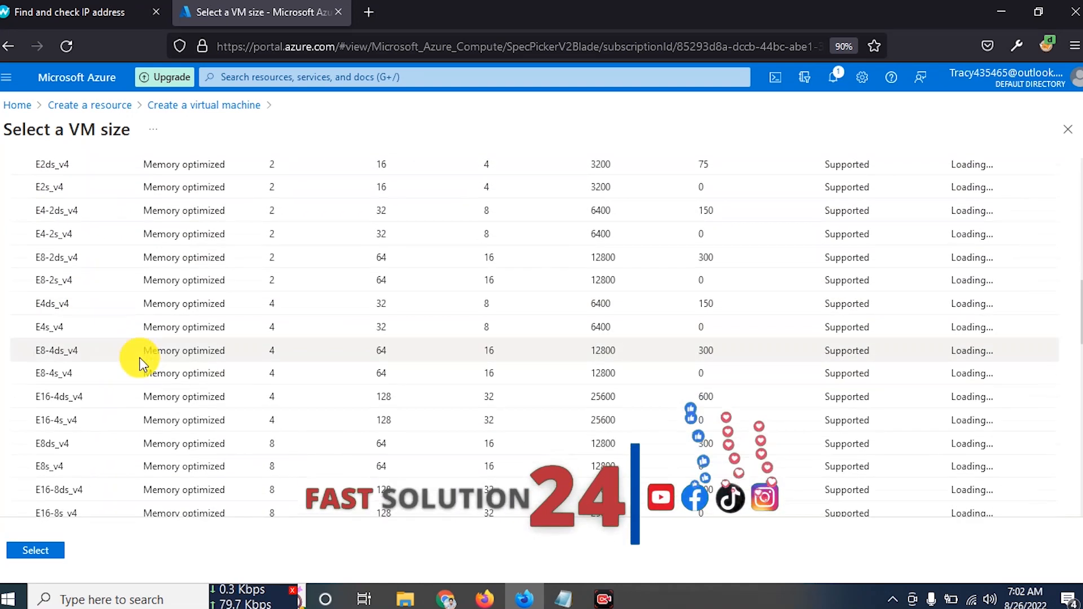
{"action": "scroll", "coordinate": [140, 357], "scroll_direction": "down", "scroll_amount": 4}
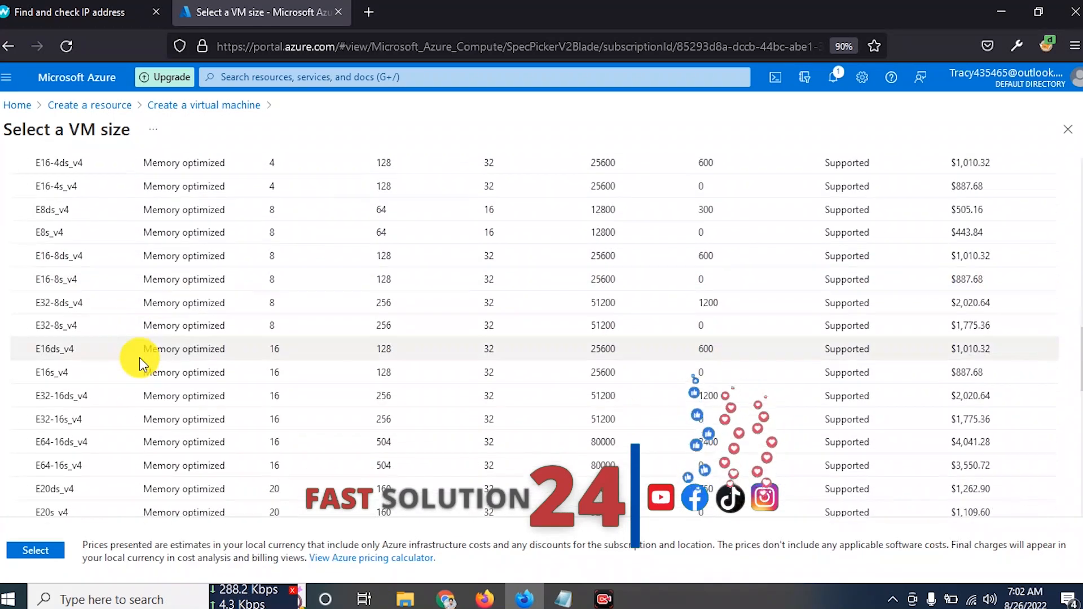
{"action": "scroll", "coordinate": [140, 357], "scroll_direction": "down", "scroll_amount": 6}
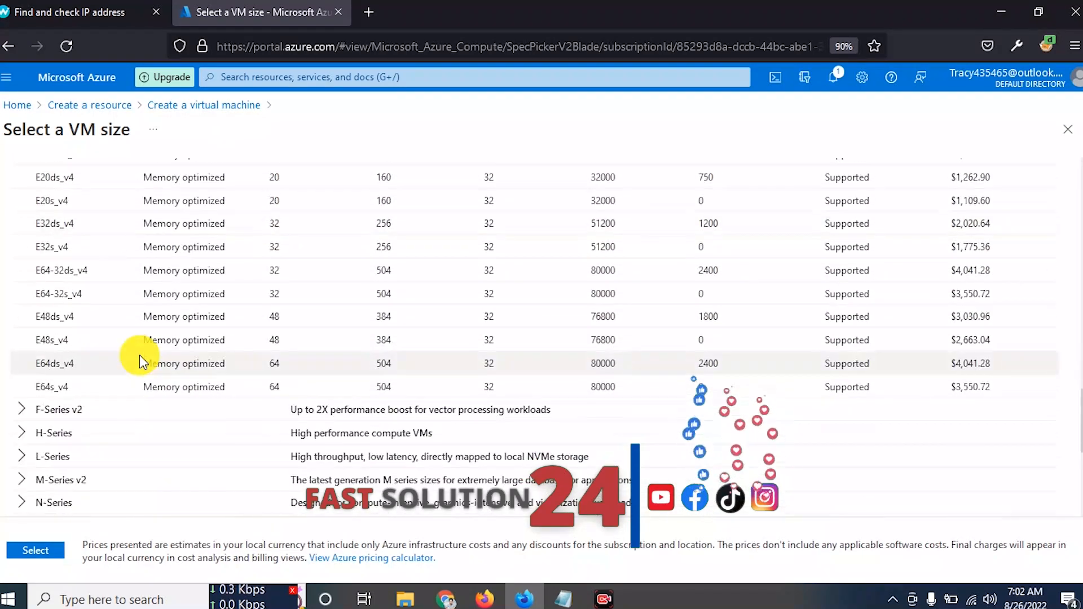
{"action": "scroll", "coordinate": [79, 243], "scroll_direction": "up", "scroll_amount": 10}
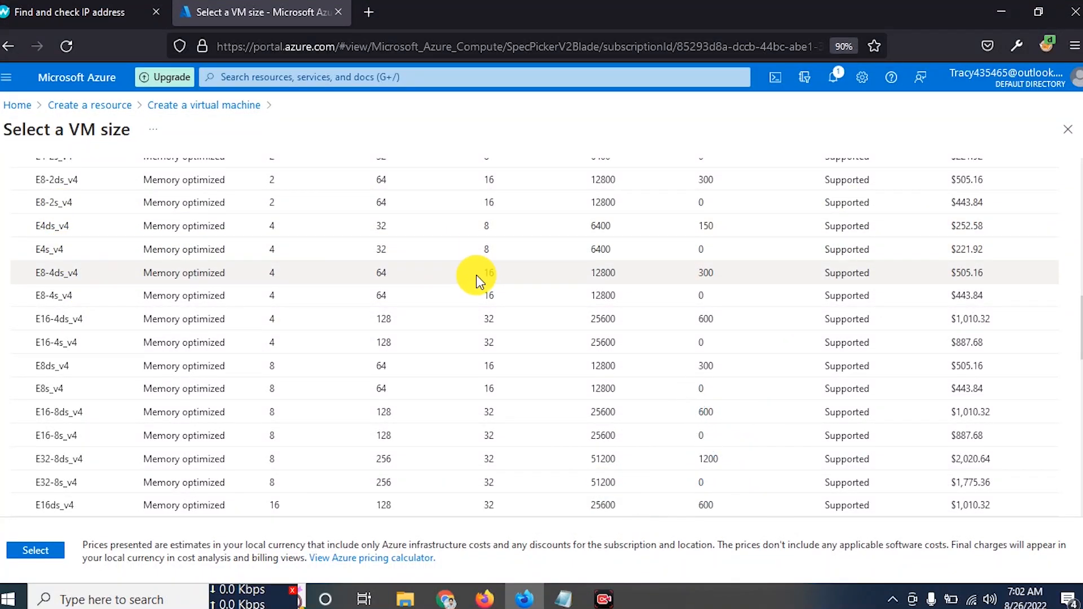
{"action": "scroll", "coordinate": [62, 260], "scroll_direction": "up", "scroll_amount": 3}
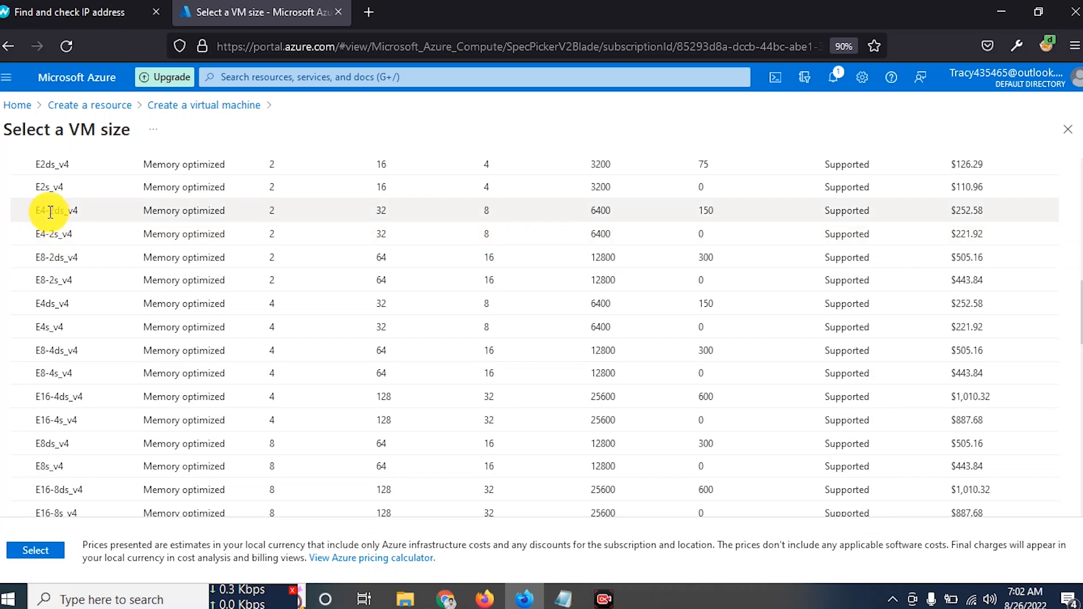
{"action": "left_click_drag", "start_coordinate": [50, 234], "coordinate": [1032, 242]}
{"action": "scroll", "coordinate": [157, 237], "scroll_direction": "up", "scroll_amount": 2}
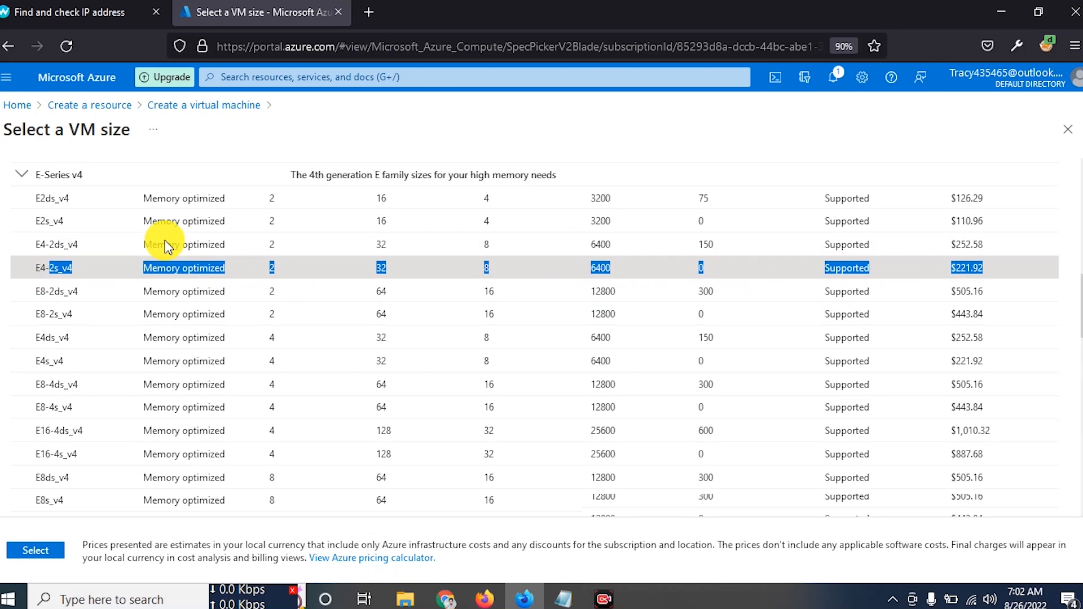
- Pick the E4-2s_v4 row (2 vCPUs, 32 GiB, $221.92/month), copy its name, and apply it
{"action": "left_click", "coordinate": [67, 316]}
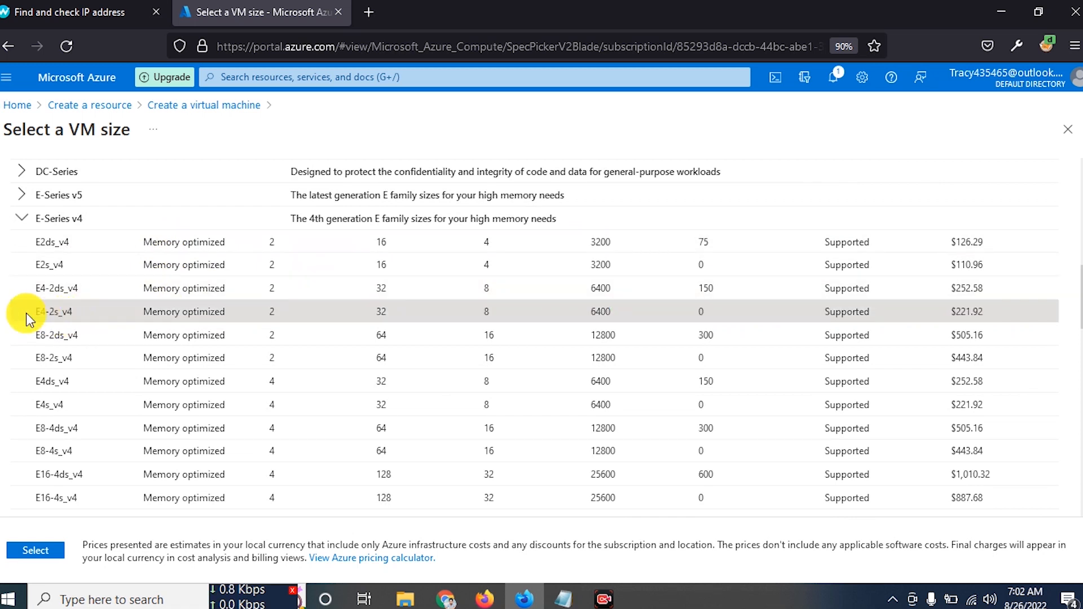
{"action": "left_click_drag", "start_coordinate": [27, 311], "coordinate": [53, 308]}
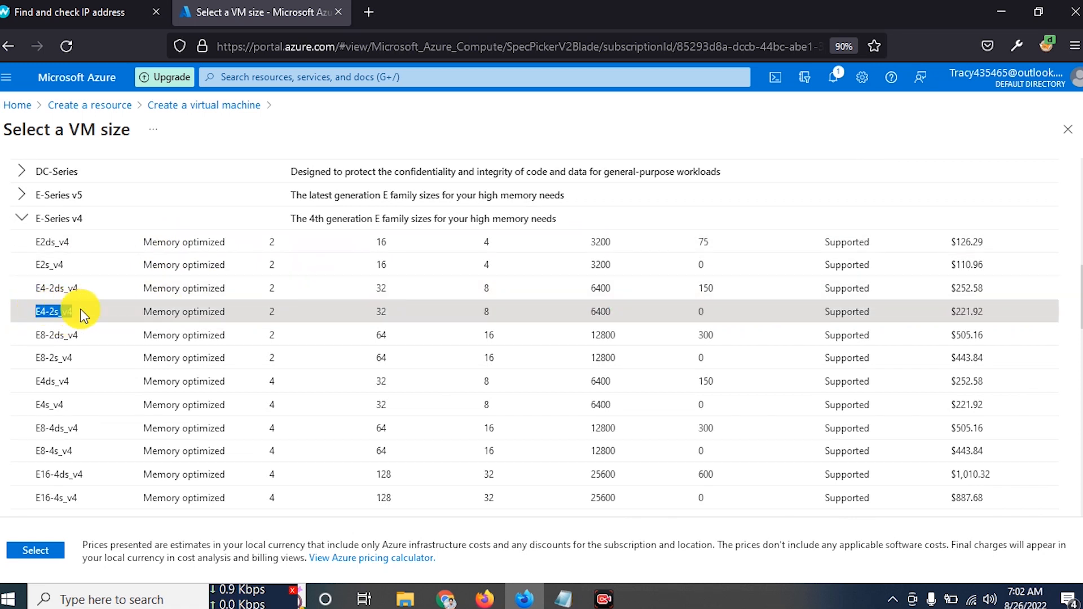
{"action": "left_click_drag", "start_coordinate": [204, 315], "coordinate": [862, 313]}
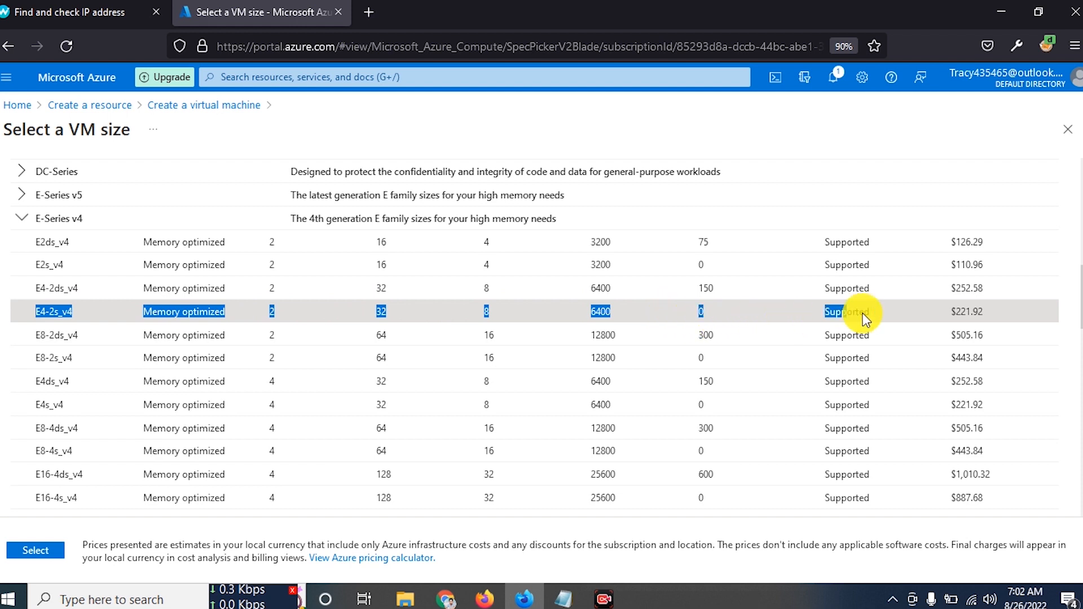
{"action": "left_click", "coordinate": [1012, 307]}
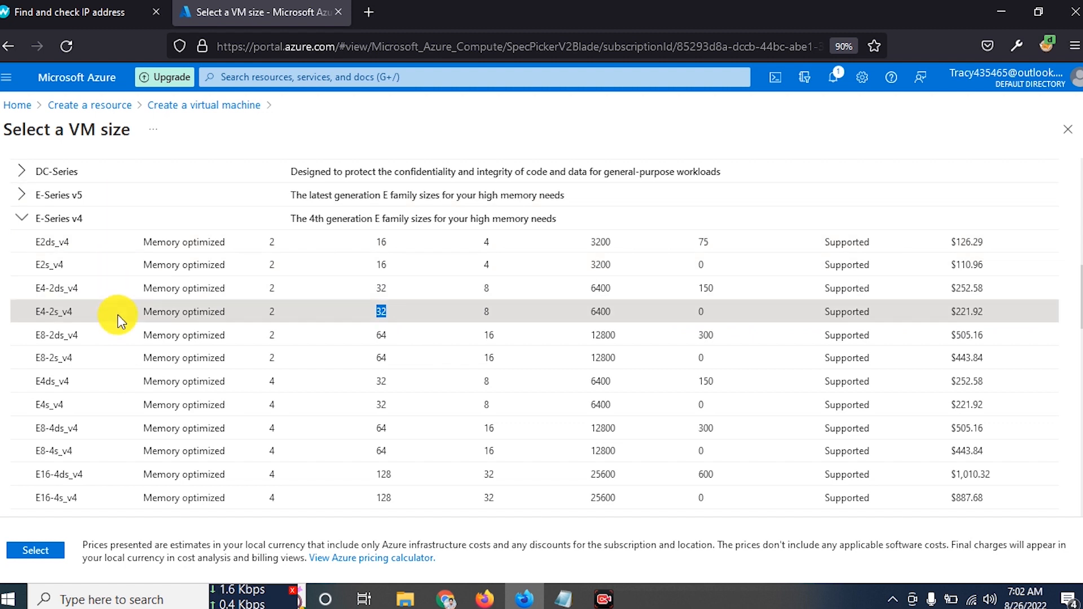
{"action": "left_click_drag", "start_coordinate": [34, 313], "coordinate": [61, 316]}
{"action": "right_click", "coordinate": [63, 314]}
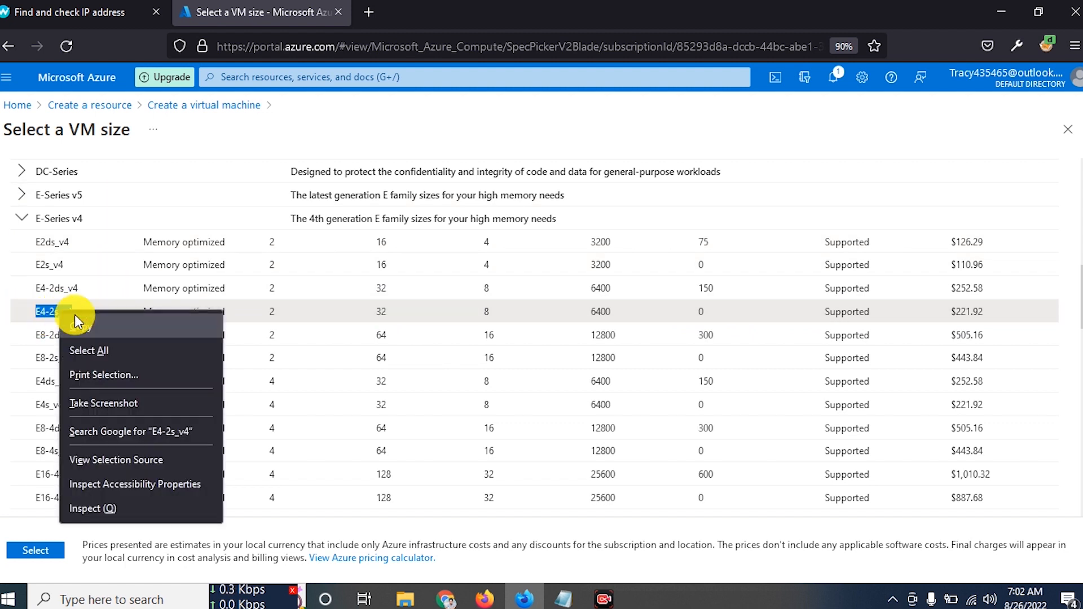
{"action": "left_click", "coordinate": [73, 323]}
{"action": "scroll", "coordinate": [110, 313], "scroll_direction": "up", "scroll_amount": 10}
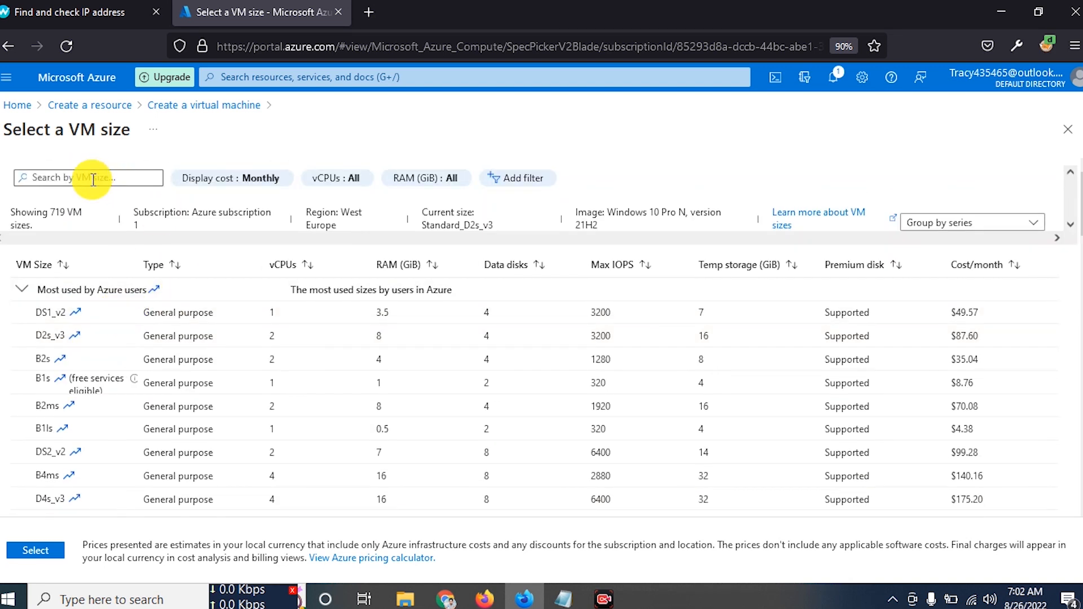
{"action": "scroll", "coordinate": [96, 254], "scroll_direction": "down", "scroll_amount": 10}
{"action": "scroll", "coordinate": [158, 302], "scroll_direction": "down", "scroll_amount": 5}
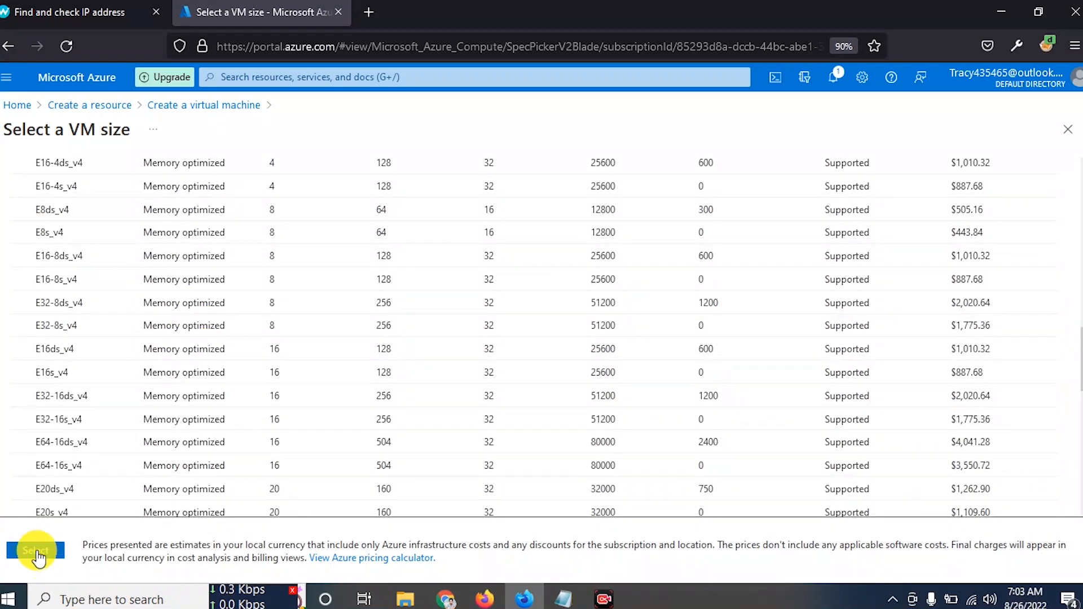
{"action": "scroll", "coordinate": [104, 428], "scroll_direction": "up", "scroll_amount": 5}
{"action": "left_click", "coordinate": [113, 233]}
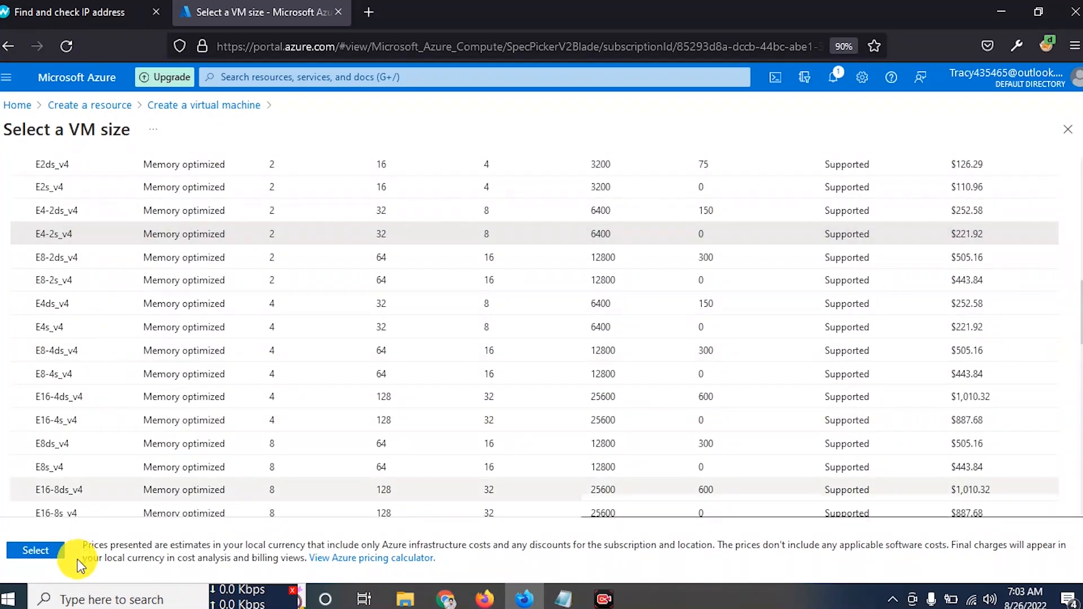
- Confirm E4-2s_v4 as the VM size and enter the administrator username
{"action": "left_click", "coordinate": [32, 552]}
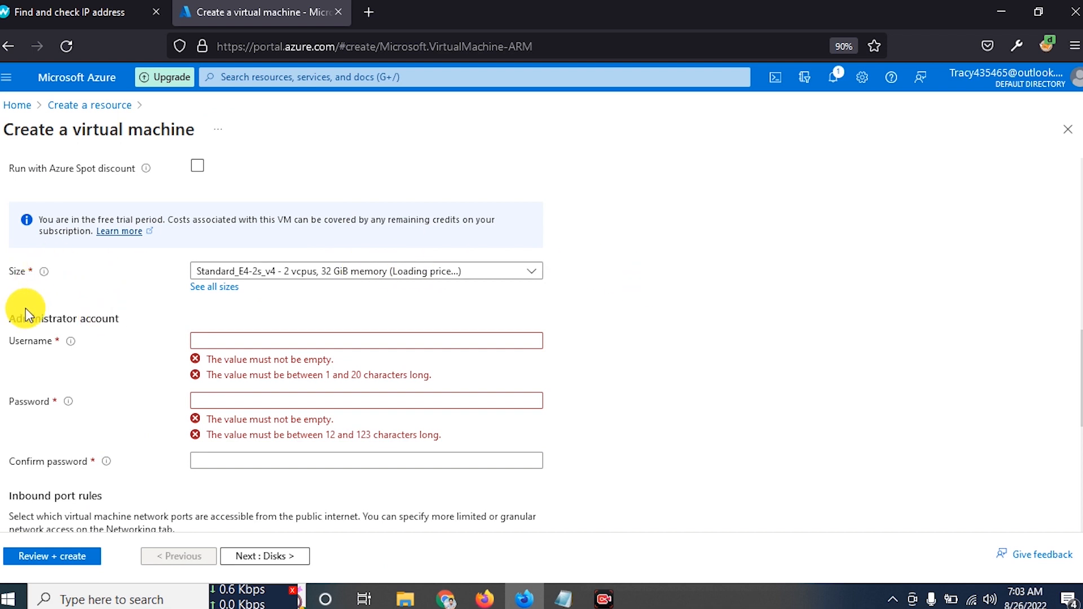
{"action": "scroll", "coordinate": [63, 325], "scroll_direction": "down", "scroll_amount": 2}
{"action": "left_click", "coordinate": [256, 256]}
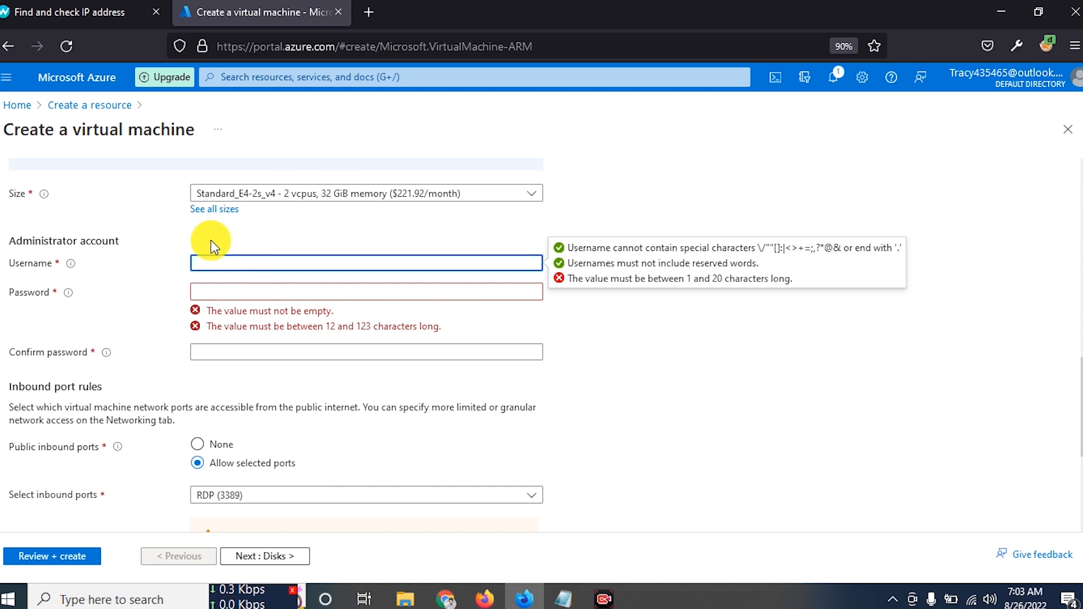
{"action": "type", "text": "tracy"}
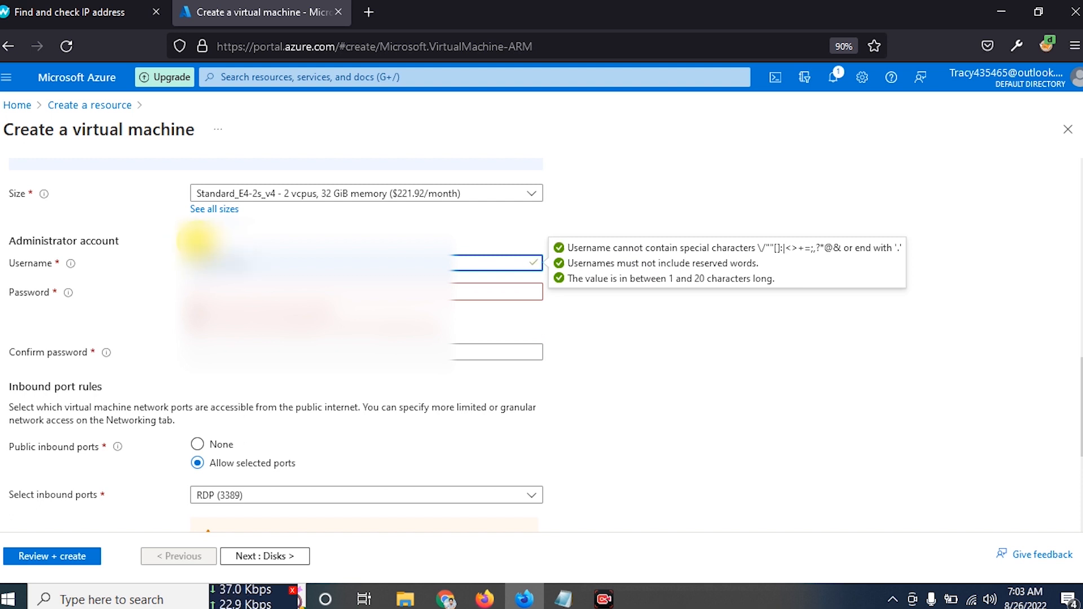
{"action": "left_click", "coordinate": [159, 230]}
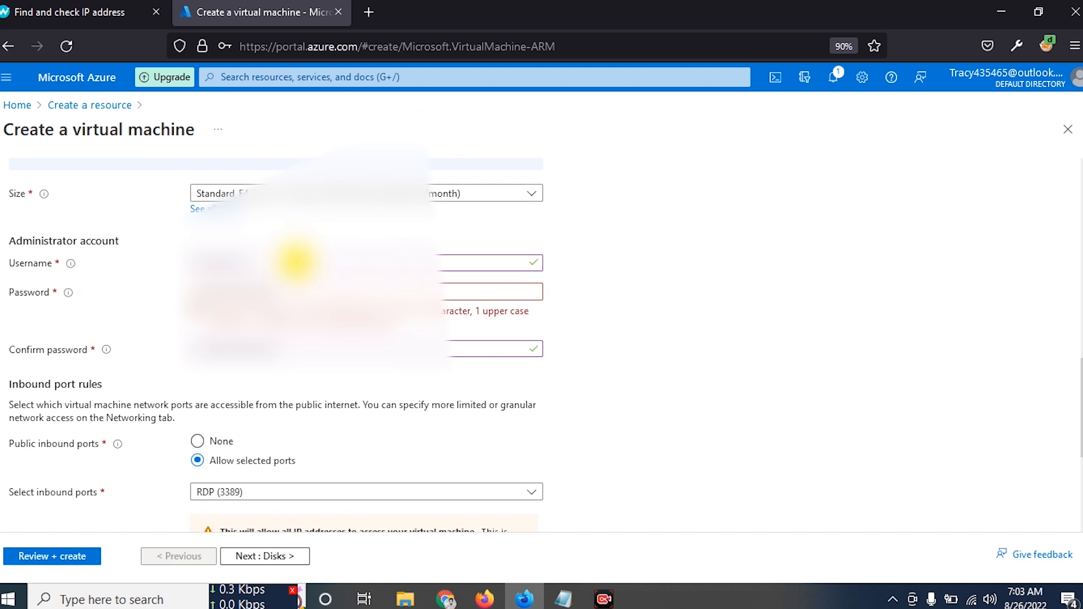
- Paste a compliant password into both the Password and Confirm password fields
{"action": "left_click_drag", "start_coordinate": [310, 293], "coordinate": [169, 293]}
{"action": "key", "text": "ctrl+v"}
{"action": "left_click_drag", "start_coordinate": [289, 347], "coordinate": [201, 322]}
{"action": "key", "text": "ctrl+v"}
{"action": "left_click", "coordinate": [620, 312]}
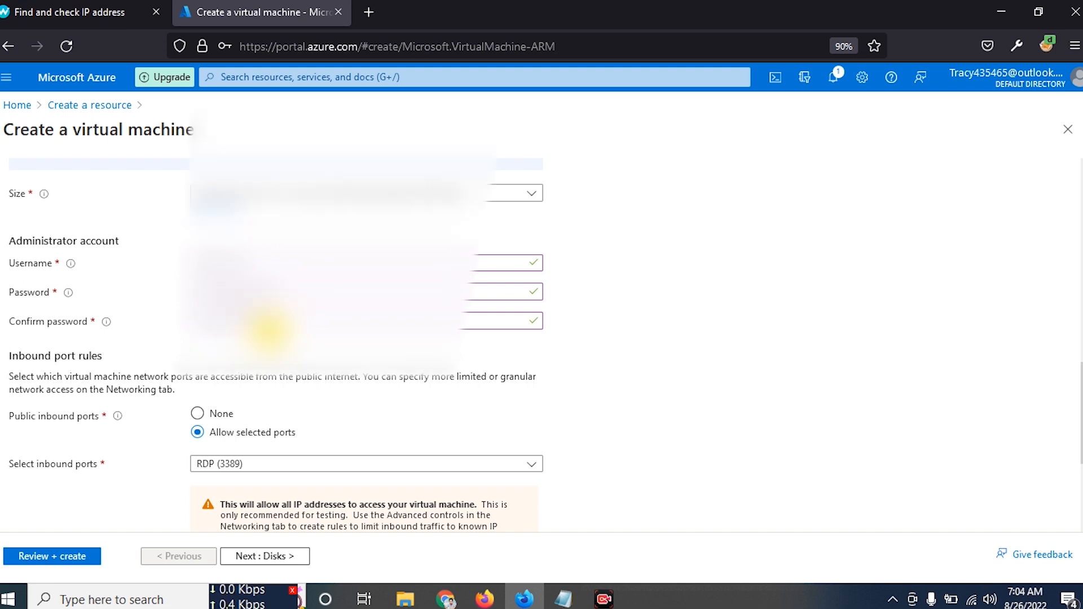
- Advance to the Disks tab, which shows Premium SSD as the OS disk type
{"action": "scroll", "coordinate": [163, 326], "scroll_direction": "down", "scroll_amount": 1}
{"action": "scroll", "coordinate": [164, 326], "scroll_direction": "down", "scroll_amount": 3}
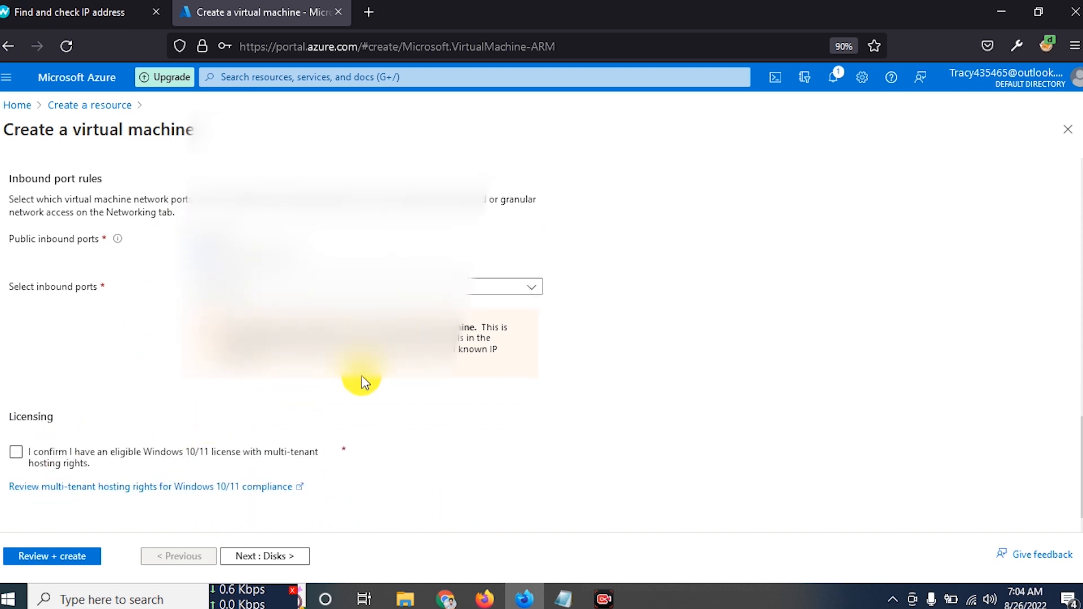
{"action": "scroll", "coordinate": [199, 416], "scroll_direction": "up", "scroll_amount": 4}
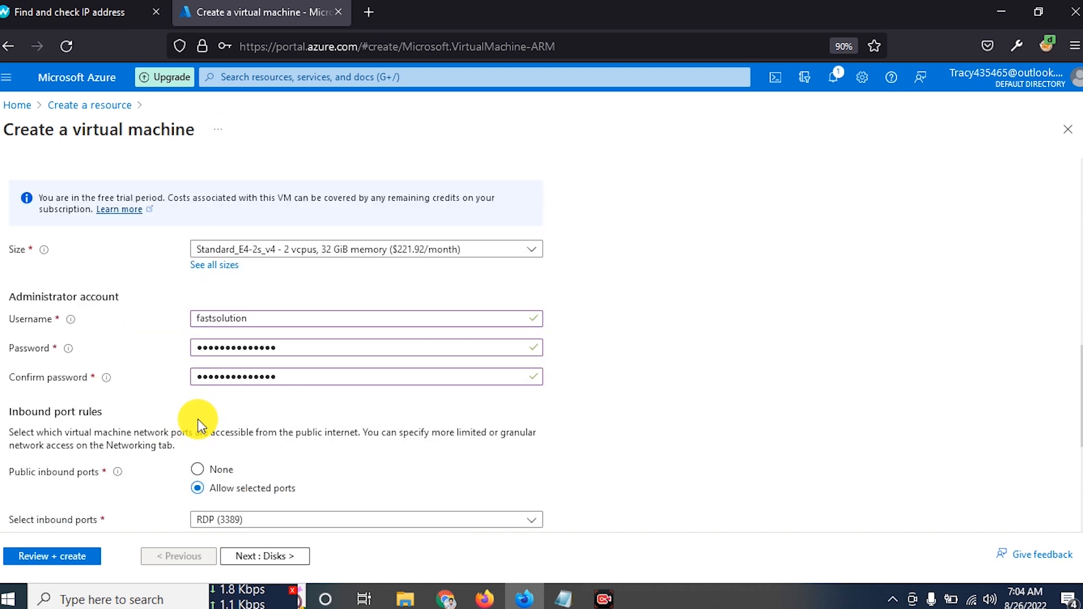
{"action": "scroll", "coordinate": [199, 416], "scroll_direction": "down", "scroll_amount": 4}
{"action": "left_click", "coordinate": [250, 564]}
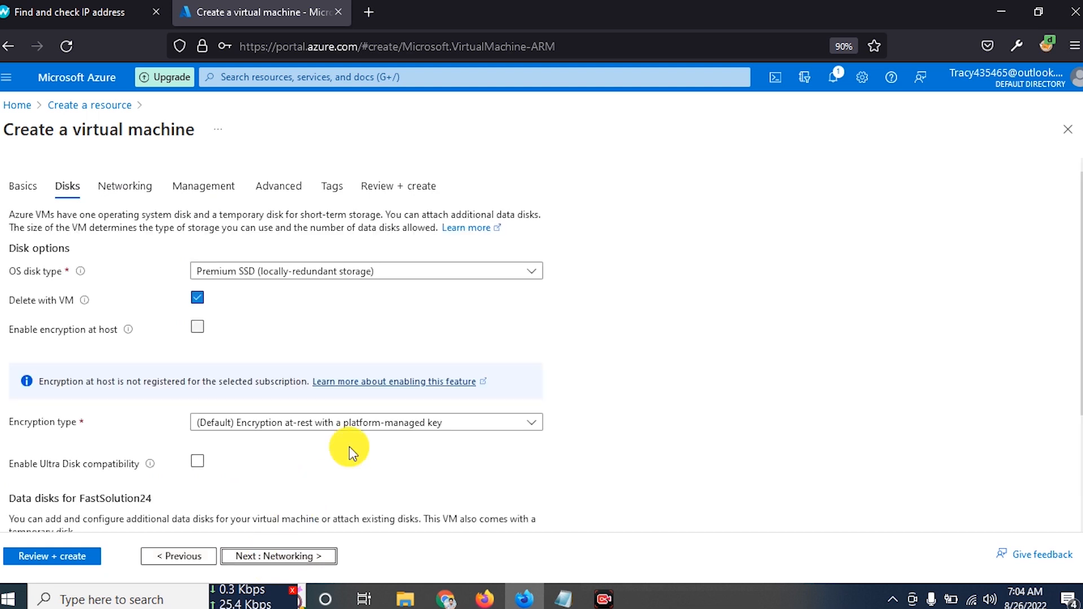
- Step through Disks, Networking, Management, Advanced and Tags to Review + create, where validation fails
{"action": "scroll", "coordinate": [253, 259], "scroll_direction": "down", "scroll_amount": 3}
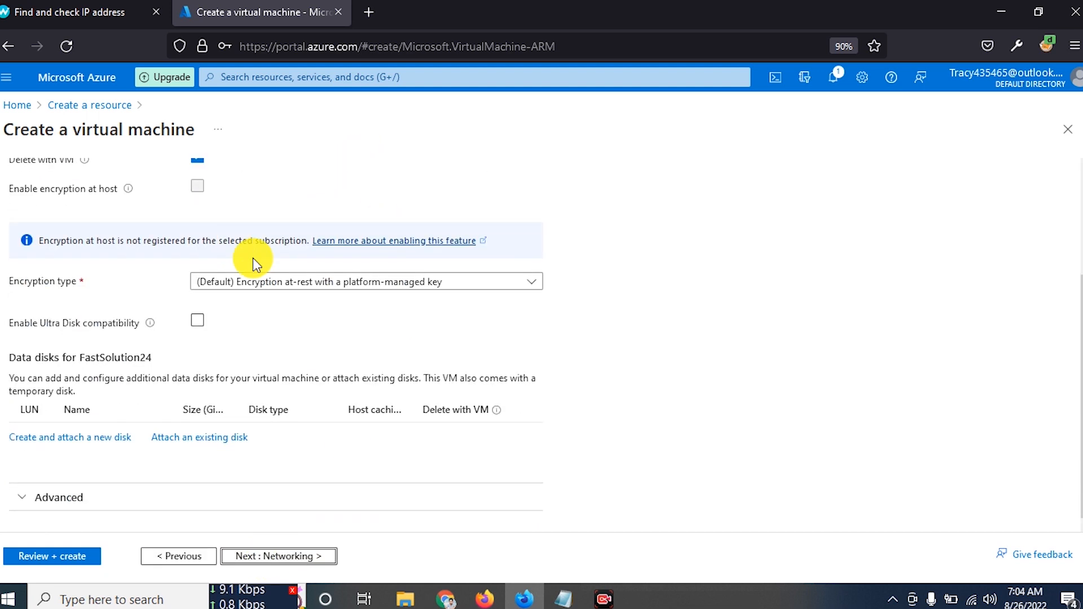
{"action": "left_click", "coordinate": [279, 559]}
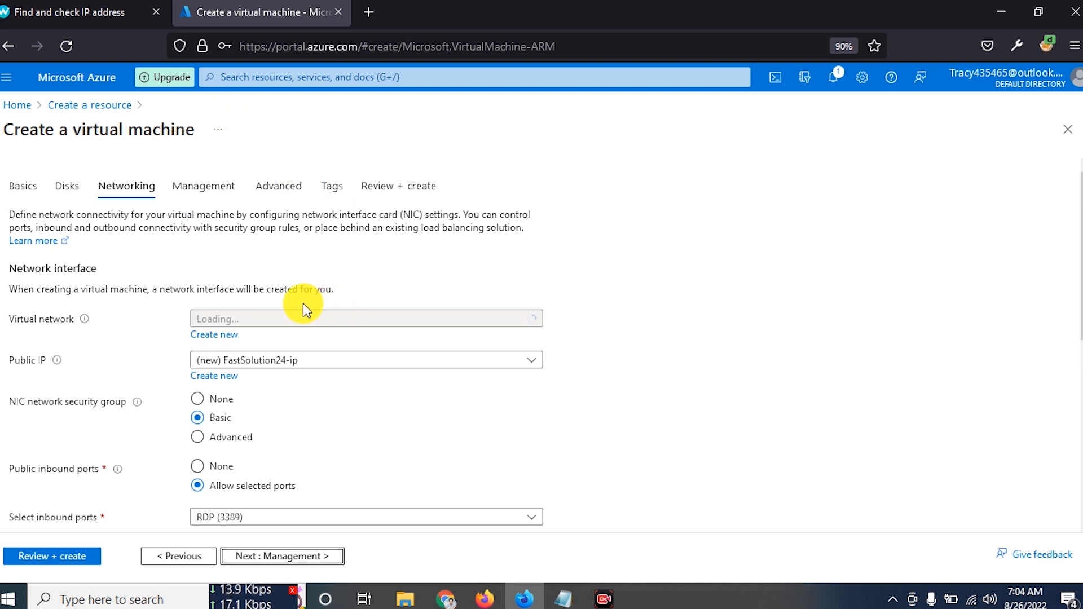
{"action": "scroll", "coordinate": [287, 346], "scroll_direction": "down", "scroll_amount": 4}
{"action": "scroll", "coordinate": [331, 269], "scroll_direction": "down", "scroll_amount": 3}
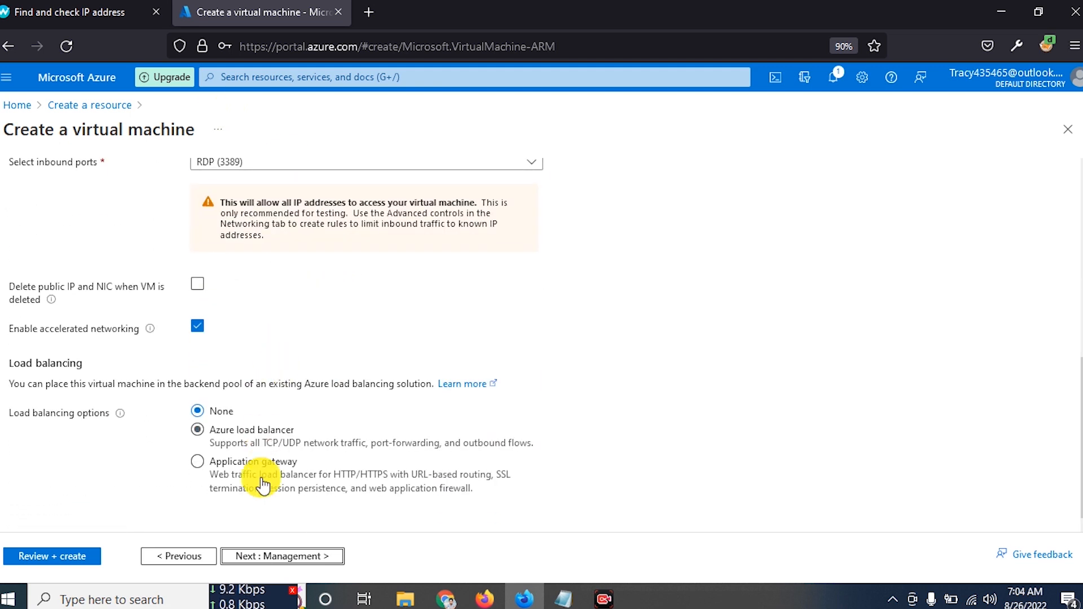
{"action": "left_click", "coordinate": [303, 557]}
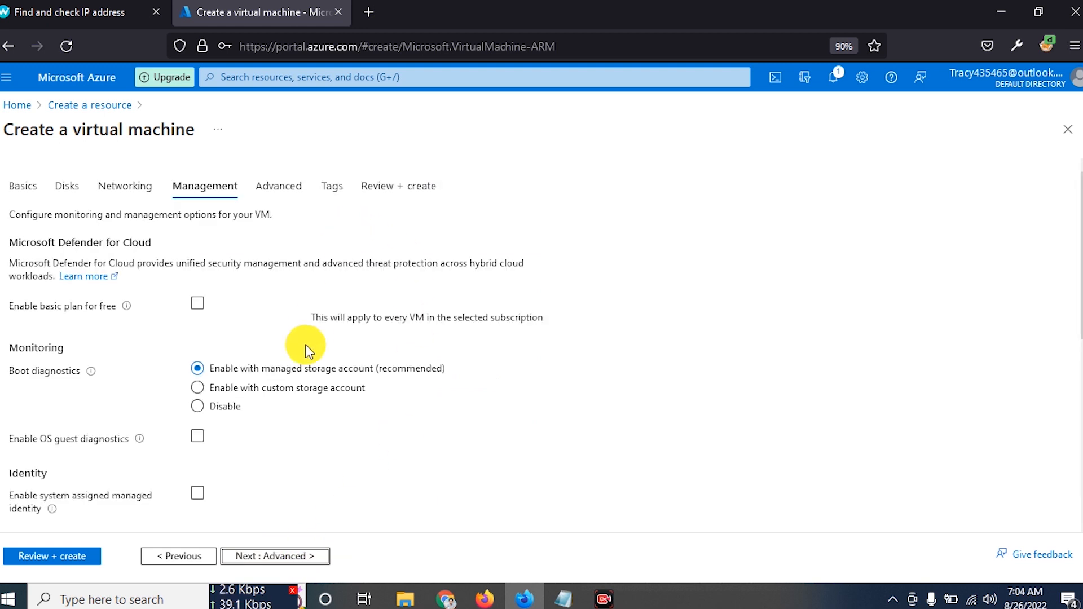
{"action": "scroll", "coordinate": [282, 347], "scroll_direction": "down", "scroll_amount": 6}
{"action": "scroll", "coordinate": [268, 441], "scroll_direction": "up", "scroll_amount": 7}
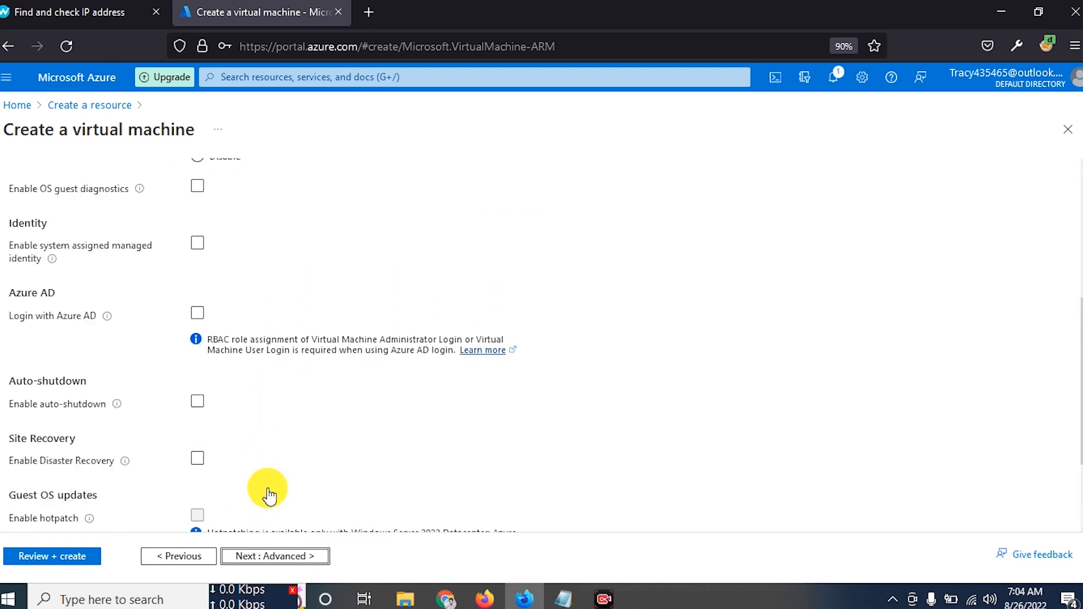
{"action": "left_click", "coordinate": [283, 546]}
{"action": "scroll", "coordinate": [337, 307], "scroll_direction": "down", "scroll_amount": 3}
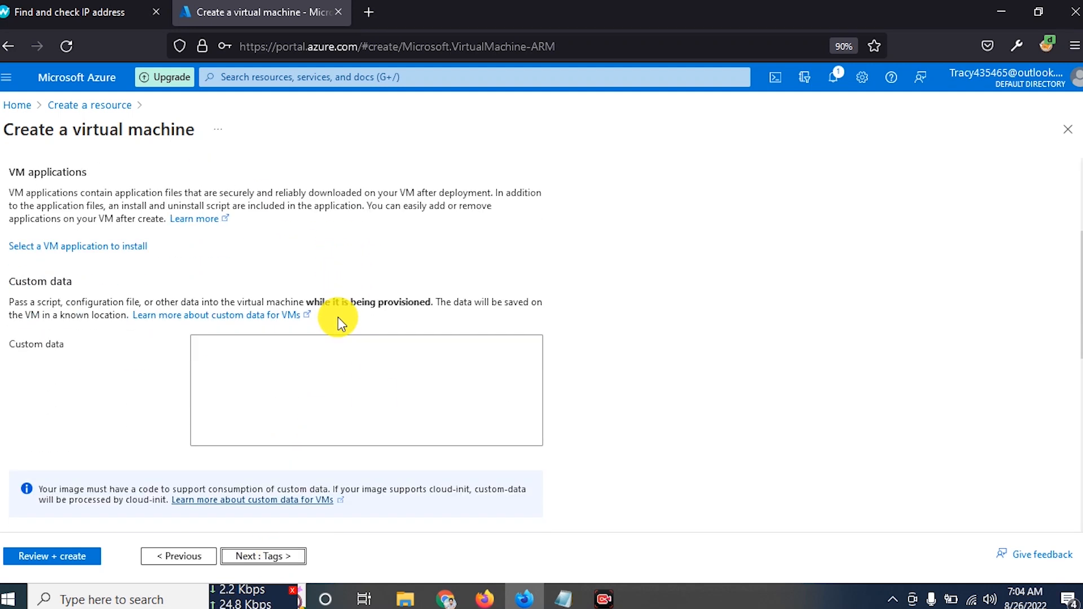
{"action": "left_click", "coordinate": [269, 551]}
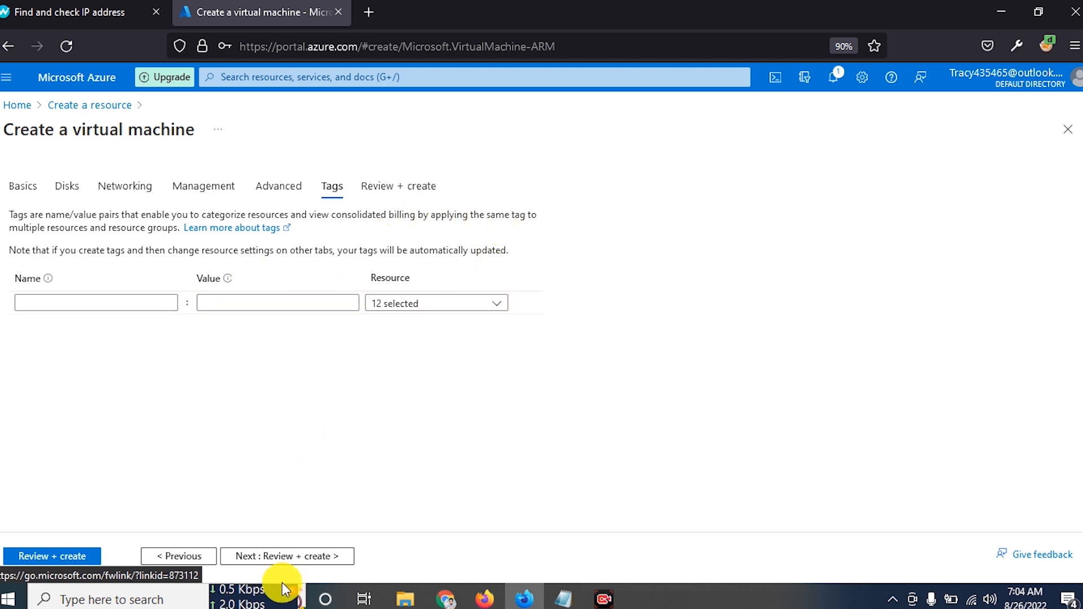
{"action": "left_click", "coordinate": [298, 558]}
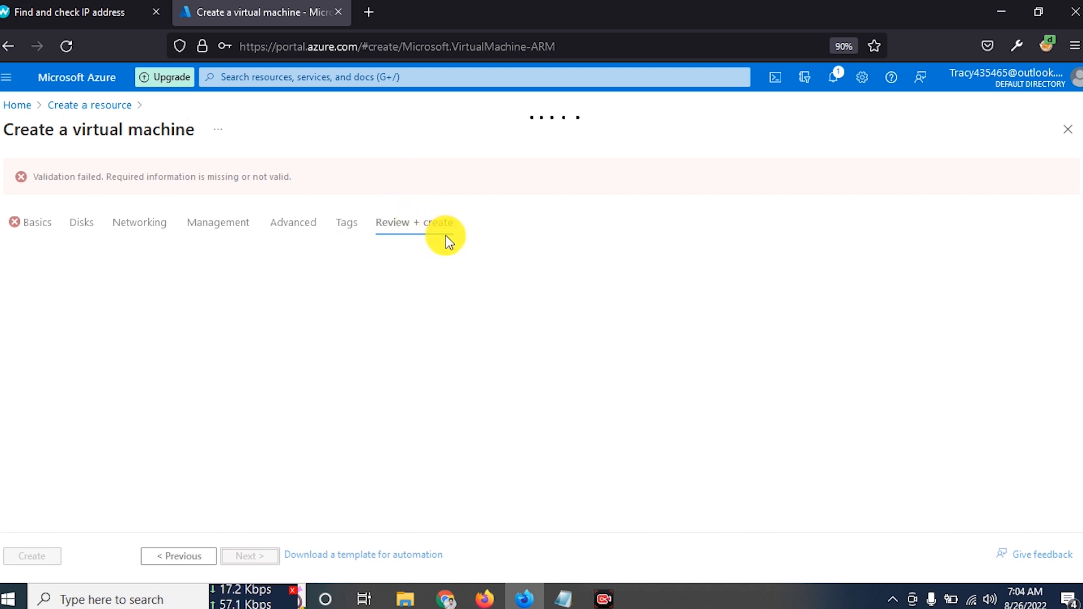
- On Basics, tick the eligible Windows 10/11 licence confirmation, then revalidate on Review + create
{"action": "left_click", "coordinate": [27, 225]}
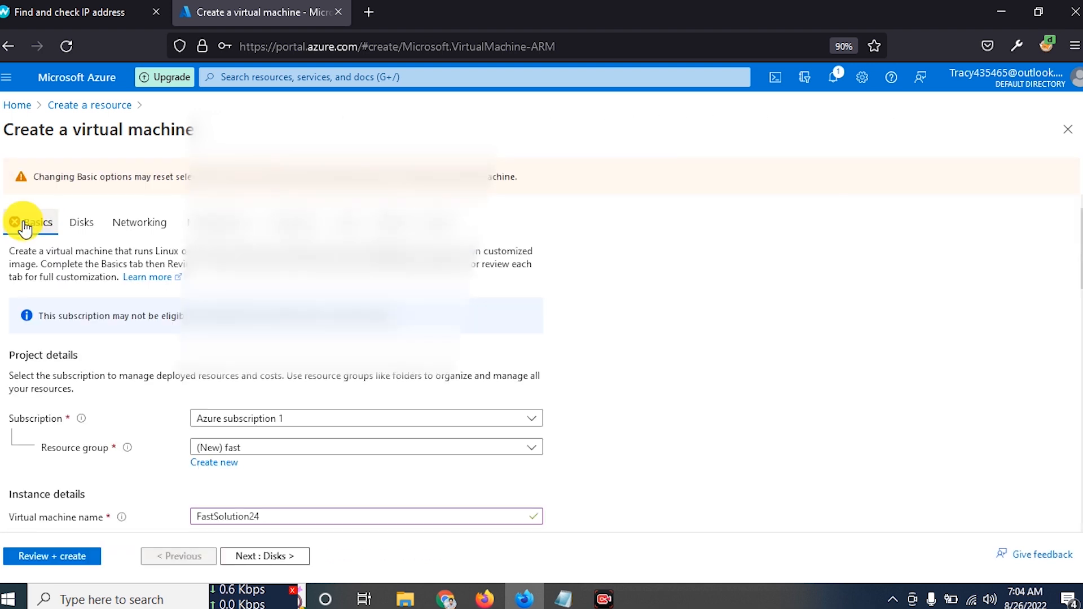
{"action": "scroll", "coordinate": [84, 338], "scroll_direction": "down", "scroll_amount": 10}
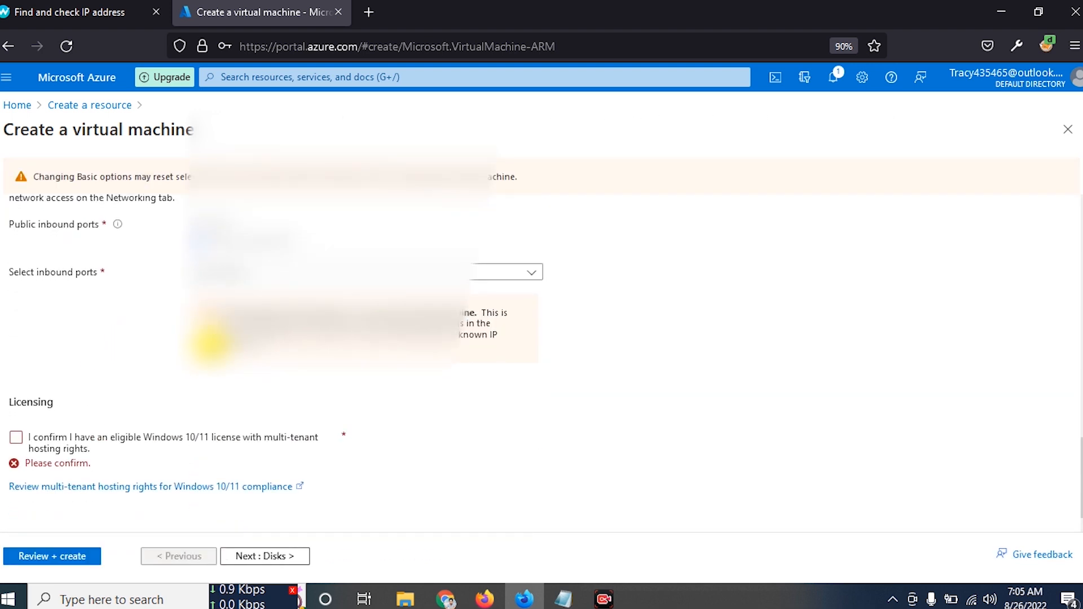
{"action": "left_click", "coordinate": [16, 438]}
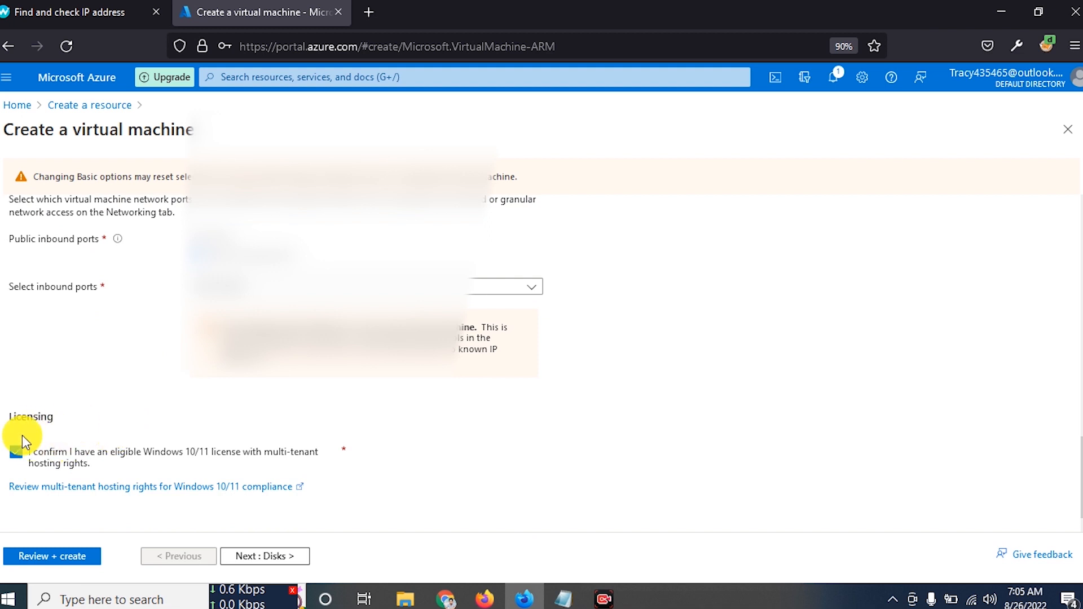
{"action": "scroll", "coordinate": [85, 338], "scroll_direction": "up", "scroll_amount": 10}
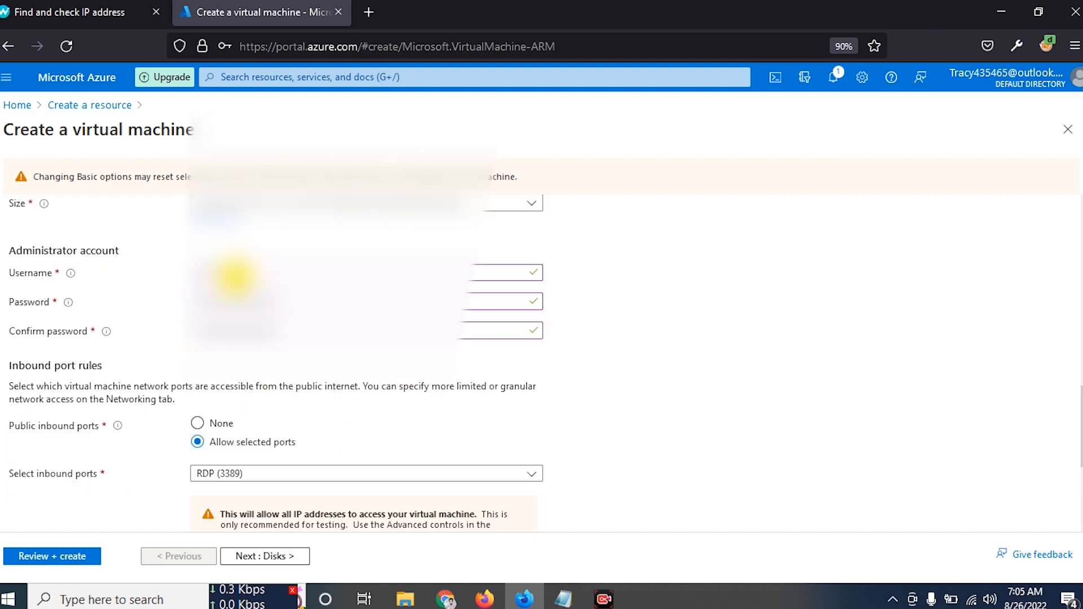
{"action": "scroll", "coordinate": [106, 353], "scroll_direction": "down", "scroll_amount": 10}
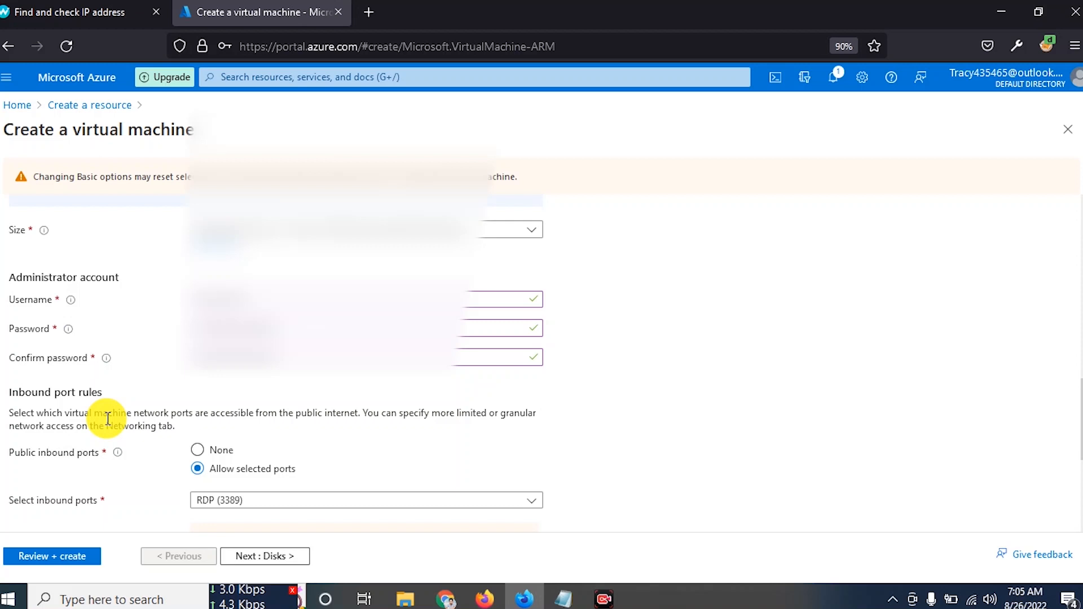
{"action": "left_click", "coordinate": [15, 453]}
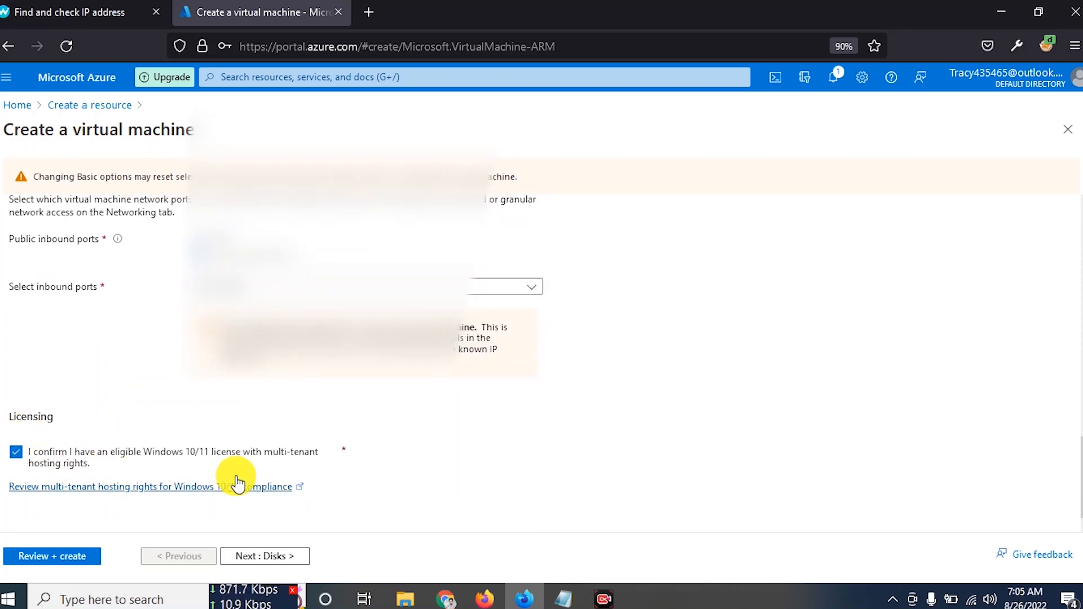
{"action": "left_click", "coordinate": [272, 559]}
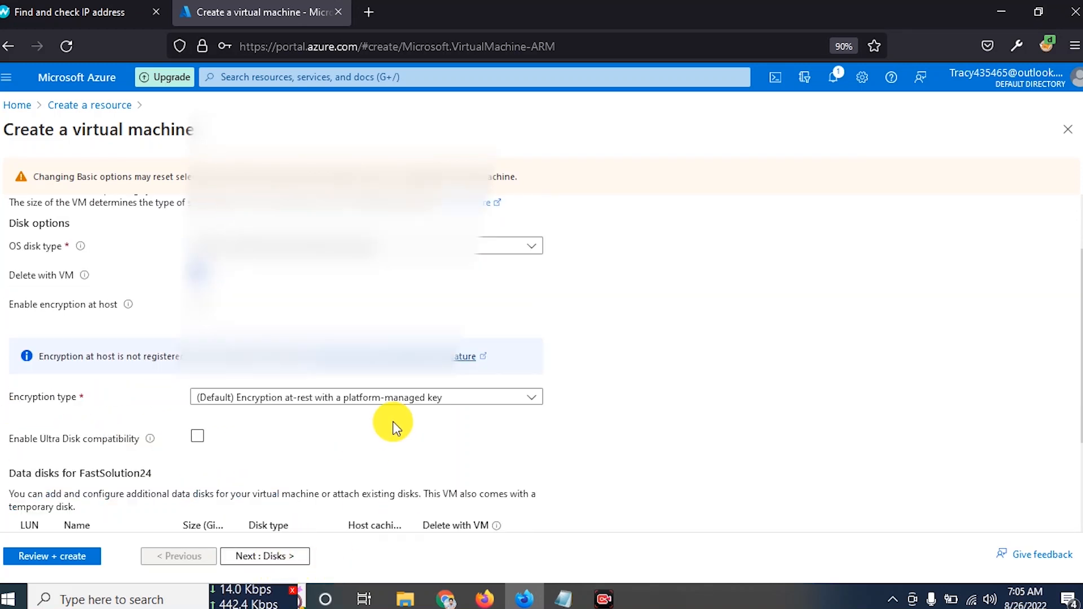
{"action": "left_click", "coordinate": [399, 186]}
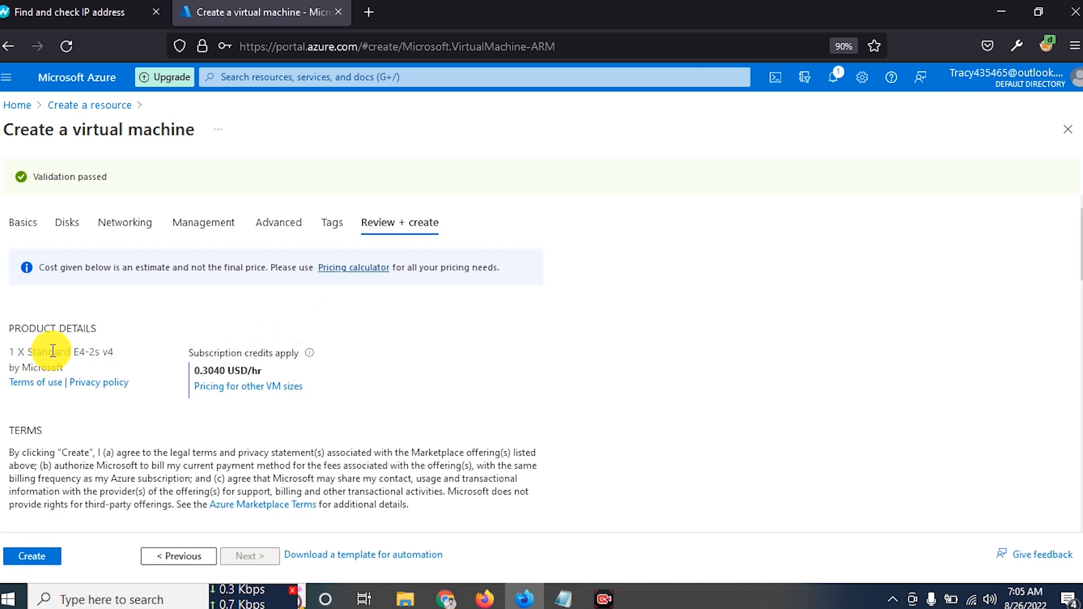
- Check the Standard E4-2s v4 product details and 0.3040 USD/hr price, then create the VM
{"action": "left_click_drag", "start_coordinate": [9, 326], "coordinate": [86, 366]}
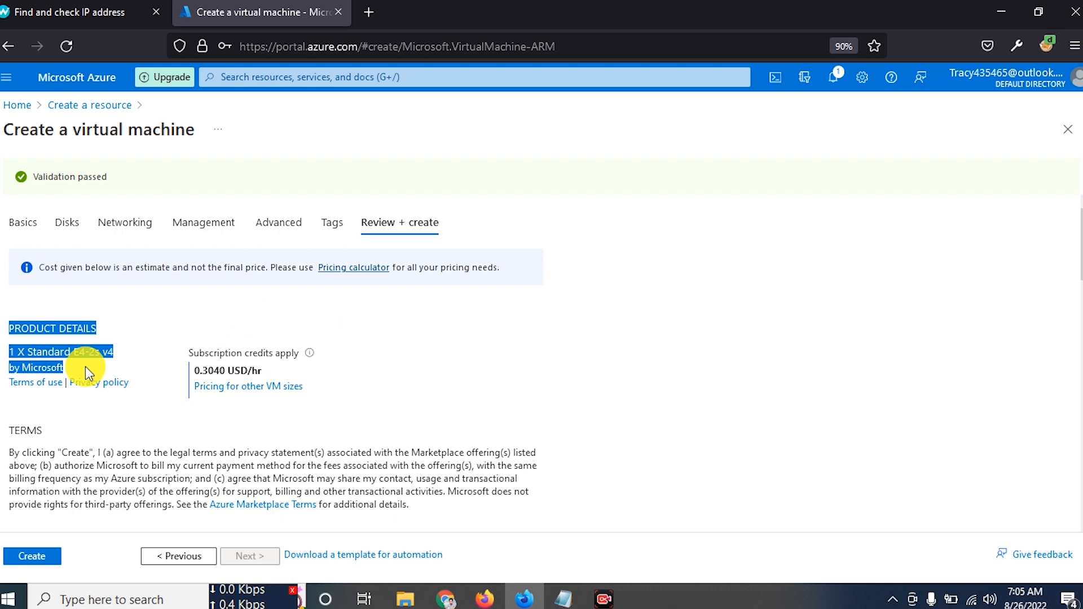
{"action": "scroll", "coordinate": [87, 361], "scroll_direction": "down", "scroll_amount": 2}
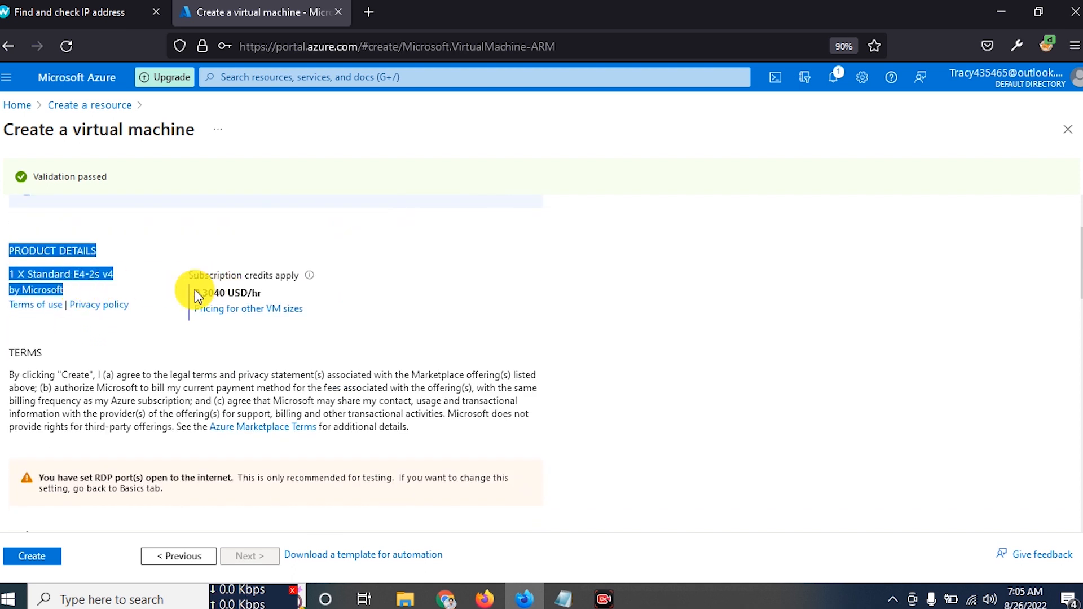
{"action": "left_click_drag", "start_coordinate": [194, 293], "coordinate": [214, 299]}
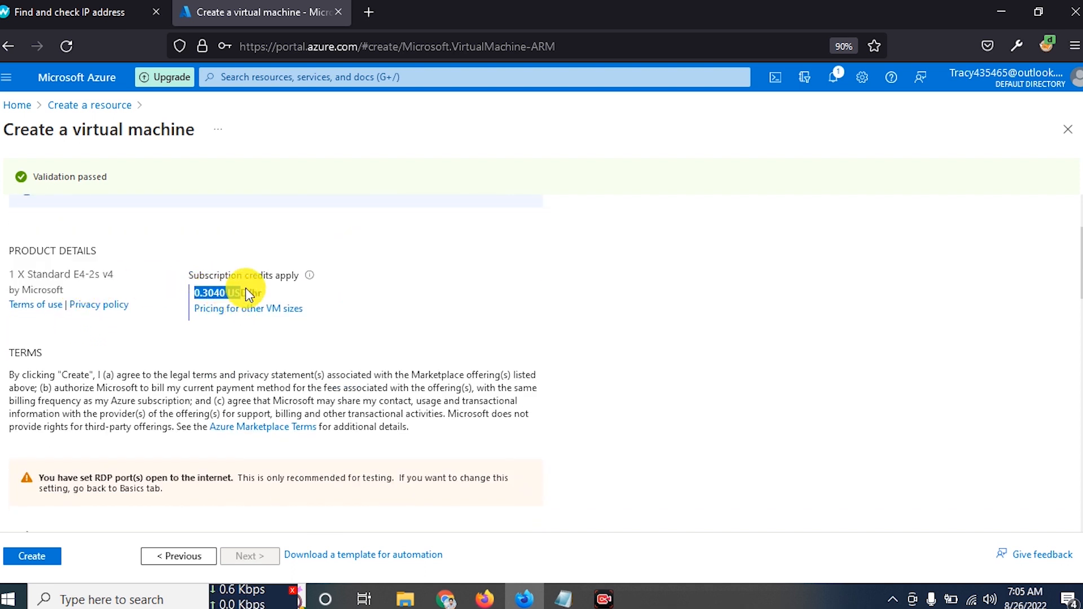
{"action": "left_click_drag", "start_coordinate": [246, 294], "coordinate": [248, 294]}
{"action": "scroll", "coordinate": [224, 272], "scroll_direction": "down", "scroll_amount": 10}
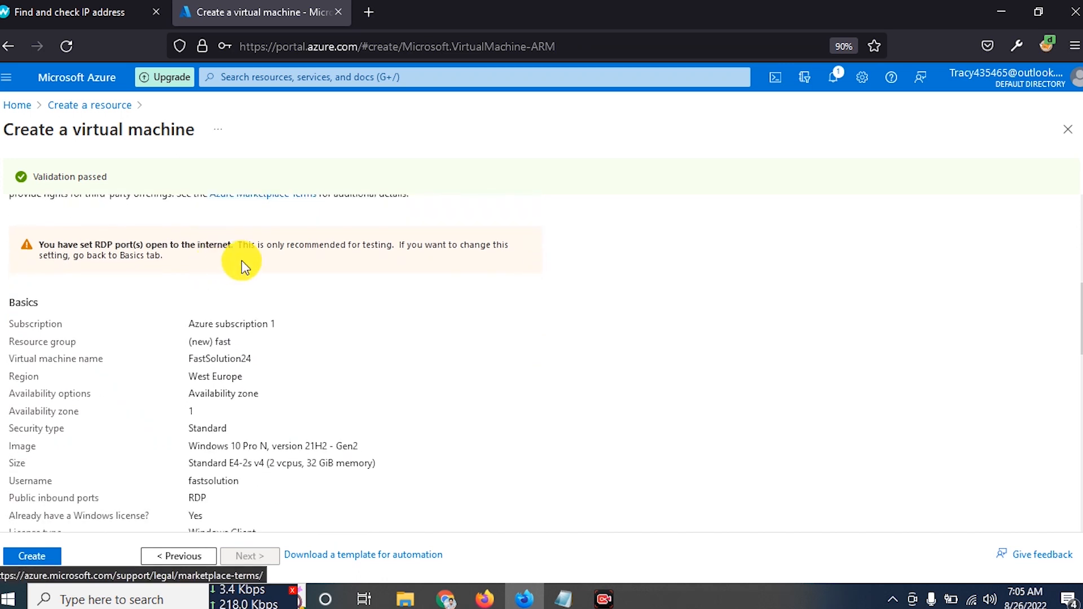
{"action": "scroll", "coordinate": [232, 251], "scroll_direction": "down", "scroll_amount": 10}
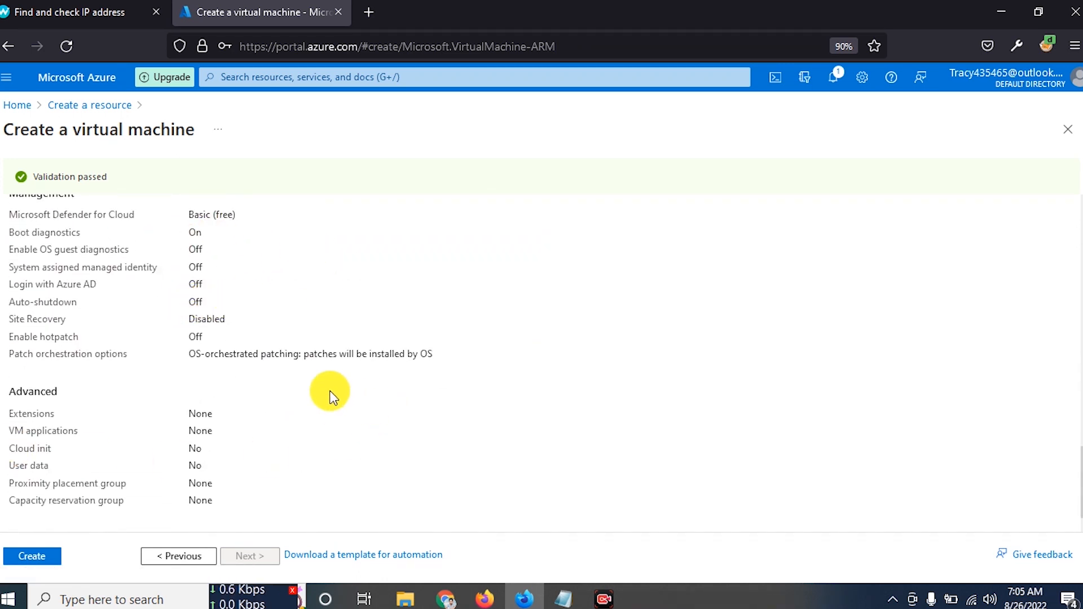
{"action": "left_click", "coordinate": [35, 559]}
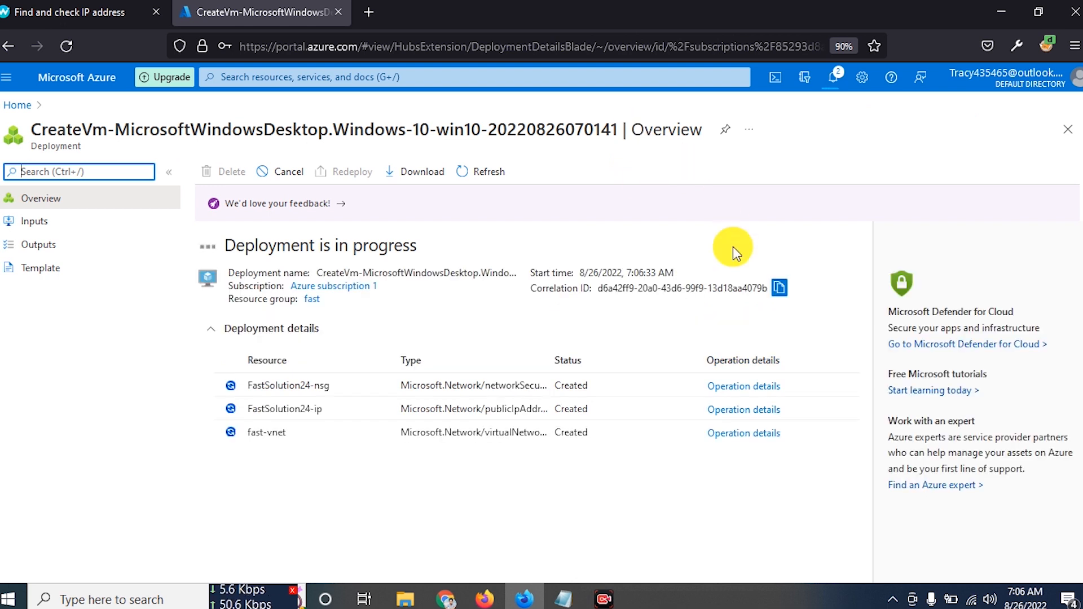
- Note the deployment start time and check Notifications for progress until deployment completes
{"action": "left_click_drag", "start_coordinate": [579, 273], "coordinate": [625, 271]}
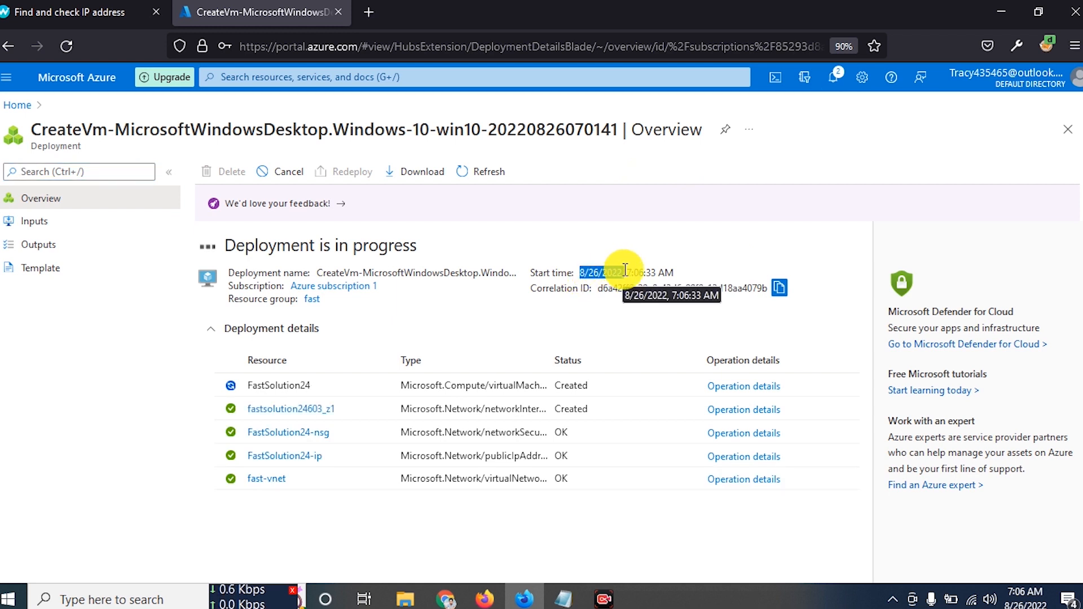
{"action": "left_click_drag", "start_coordinate": [625, 271], "coordinate": [669, 272]}
{"action": "left_click", "coordinate": [675, 273]}
{"action": "left_click", "coordinate": [572, 276]}
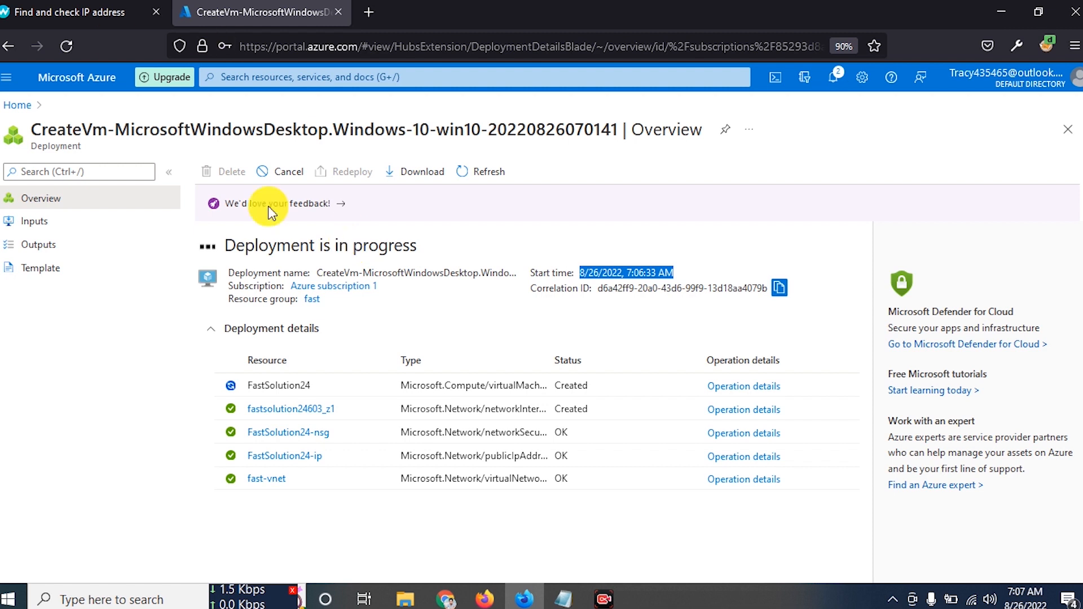
{"action": "left_click", "coordinate": [830, 79]}
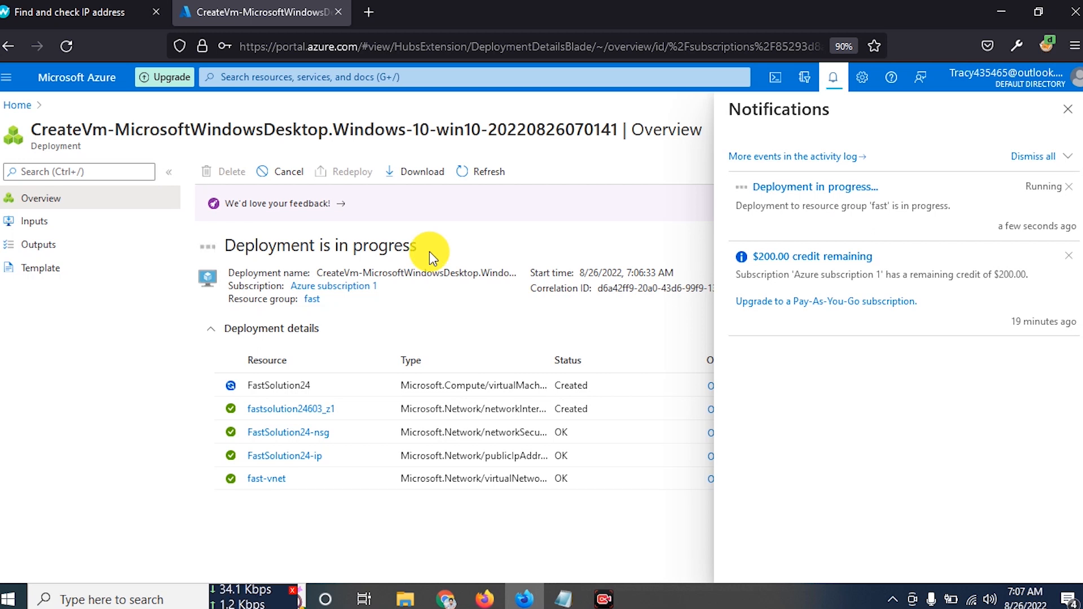
{"action": "left_click", "coordinate": [1068, 110]}
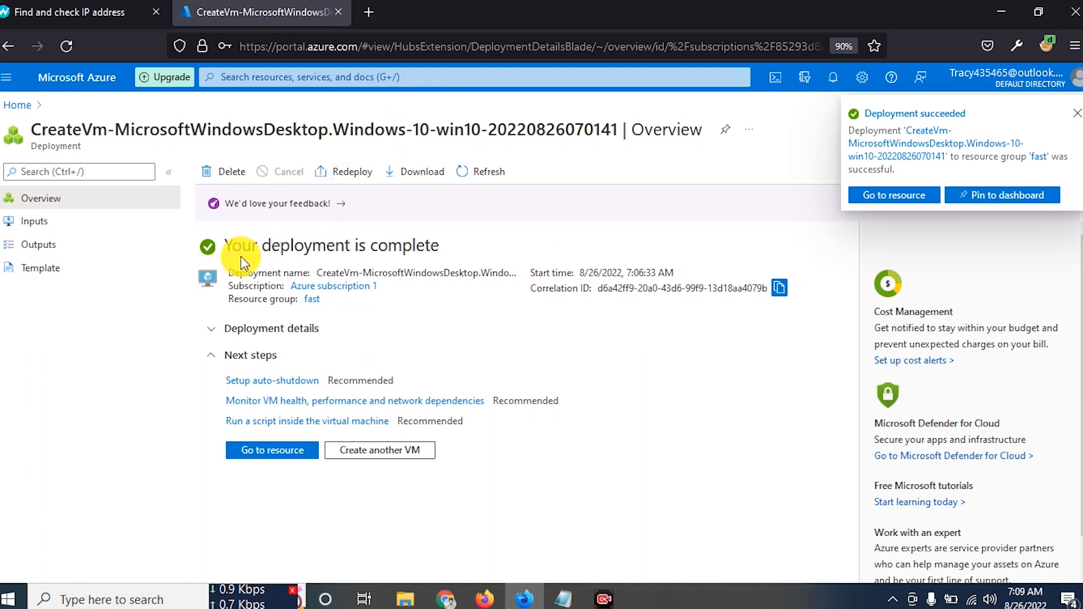
- Expand Deployment details to list the five resources, including FastSolution24, FastSolution24-ip and fast-vnet
{"action": "left_click_drag", "start_coordinate": [228, 248], "coordinate": [459, 239]}
{"action": "left_click", "coordinate": [451, 245]}
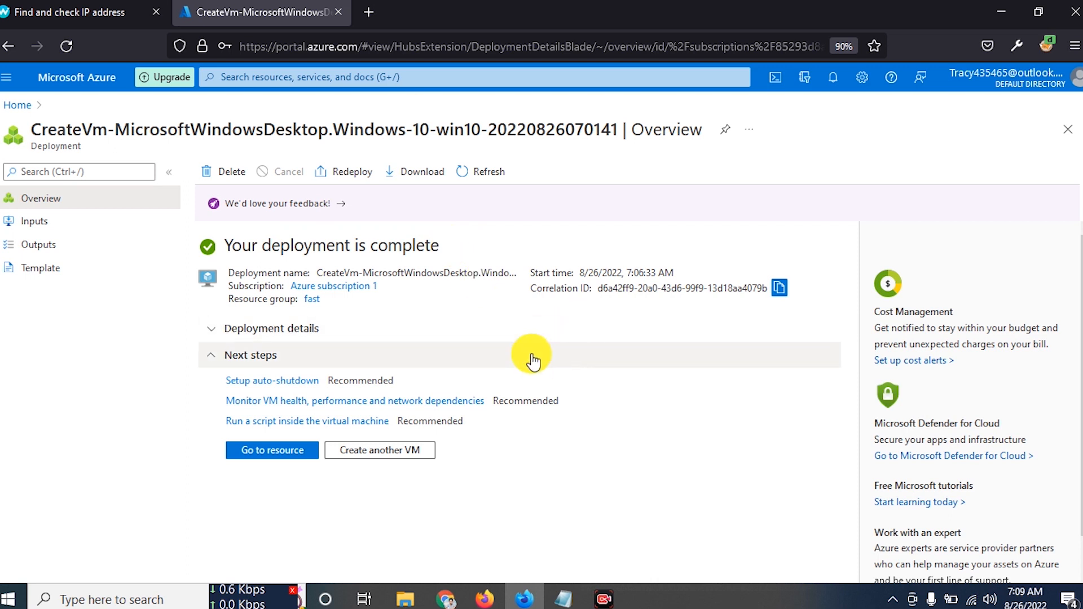
{"action": "left_click", "coordinate": [428, 333]}
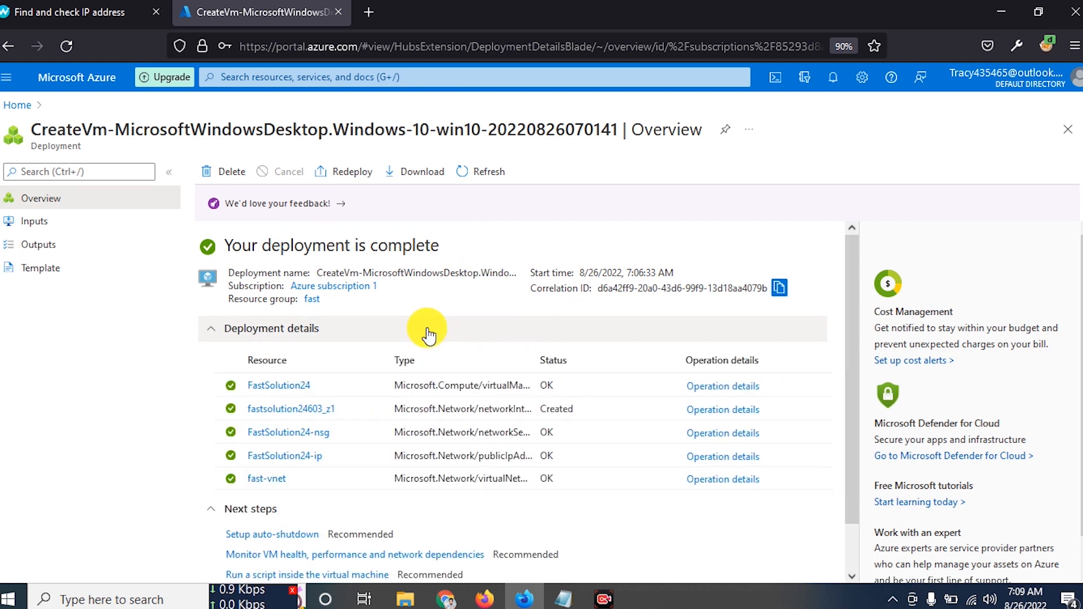
{"action": "scroll", "coordinate": [395, 395], "scroll_direction": "down", "scroll_amount": 1}
{"action": "left_click", "coordinate": [272, 462]}
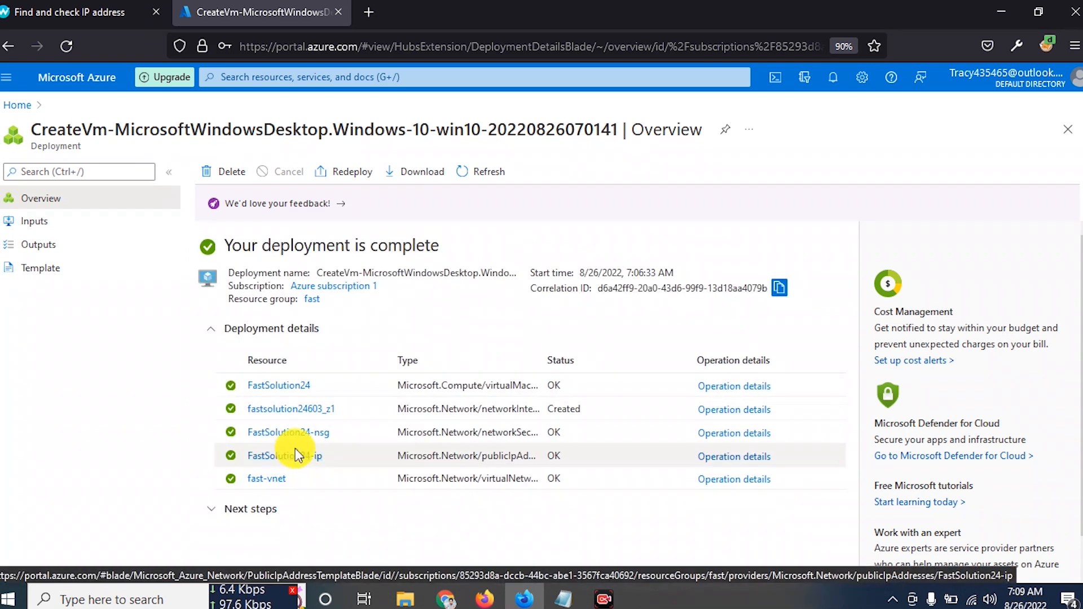
{"action": "scroll", "coordinate": [310, 471], "scroll_direction": "down", "scroll_amount": 1}
{"action": "left_click", "coordinate": [310, 473]}
{"action": "scroll", "coordinate": [395, 429], "scroll_direction": "down", "scroll_amount": 1}
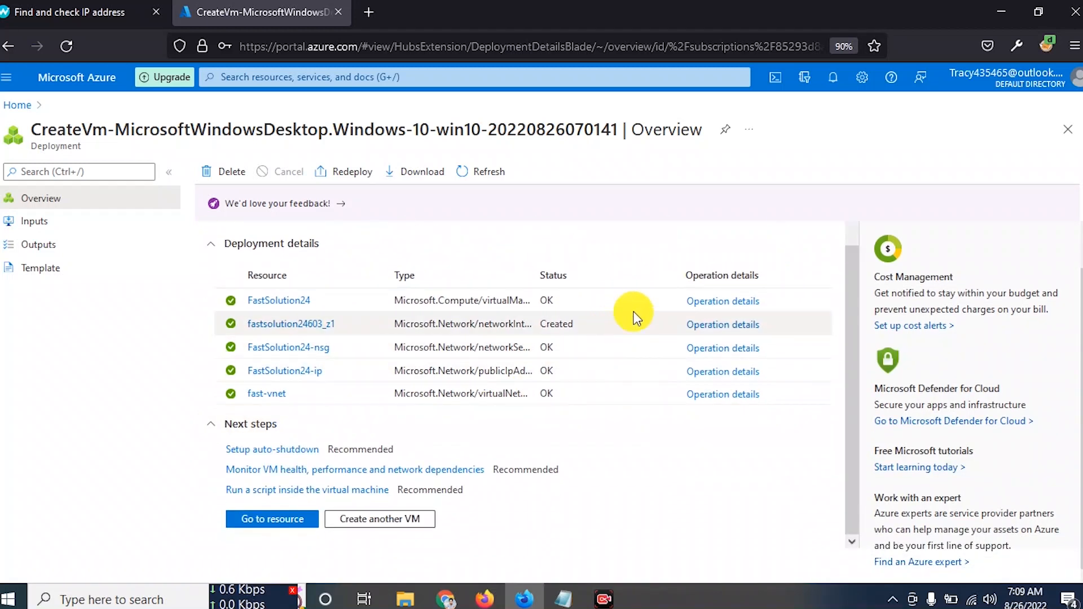
{"action": "scroll", "coordinate": [773, 226], "scroll_direction": "up", "scroll_amount": 2}
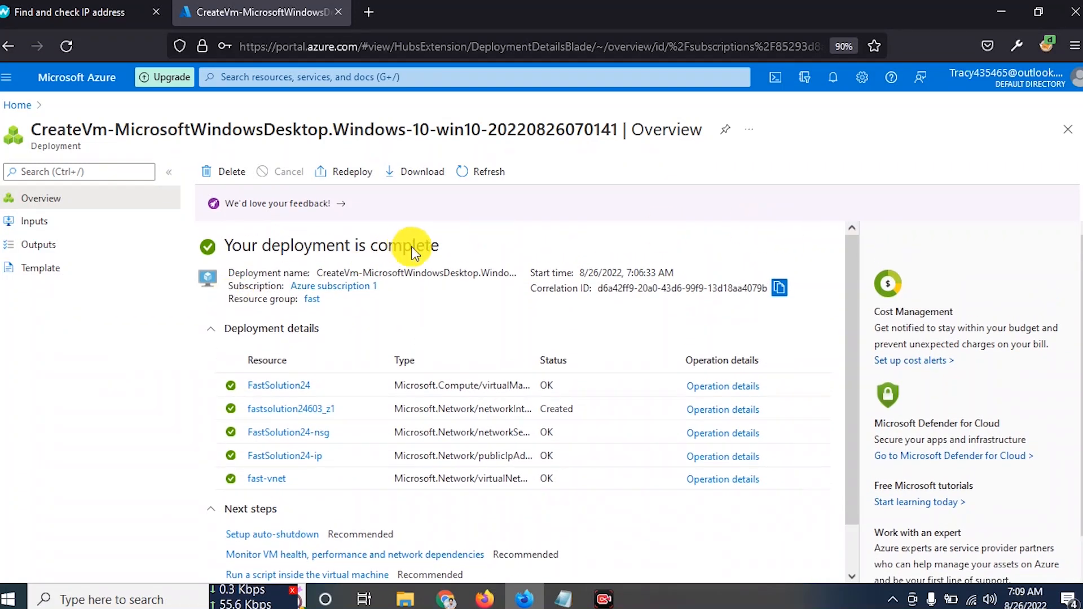
{"action": "scroll", "coordinate": [409, 254], "scroll_direction": "down", "scroll_amount": 1}
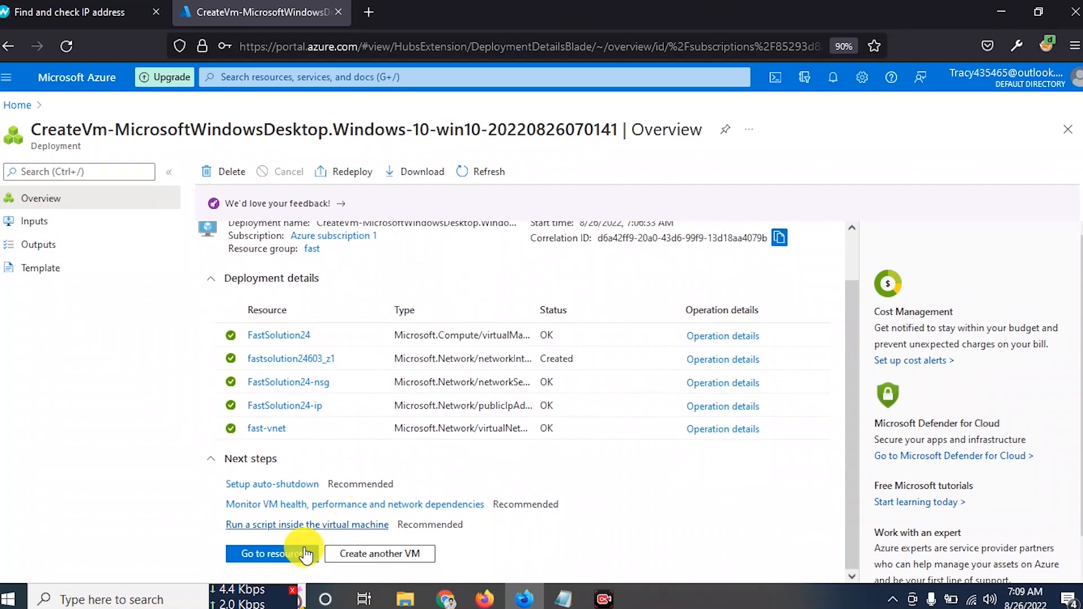
- Open the FastSolution24 VM overview, review its properties and public IP, and check the Connect options
{"action": "left_click", "coordinate": [279, 562]}
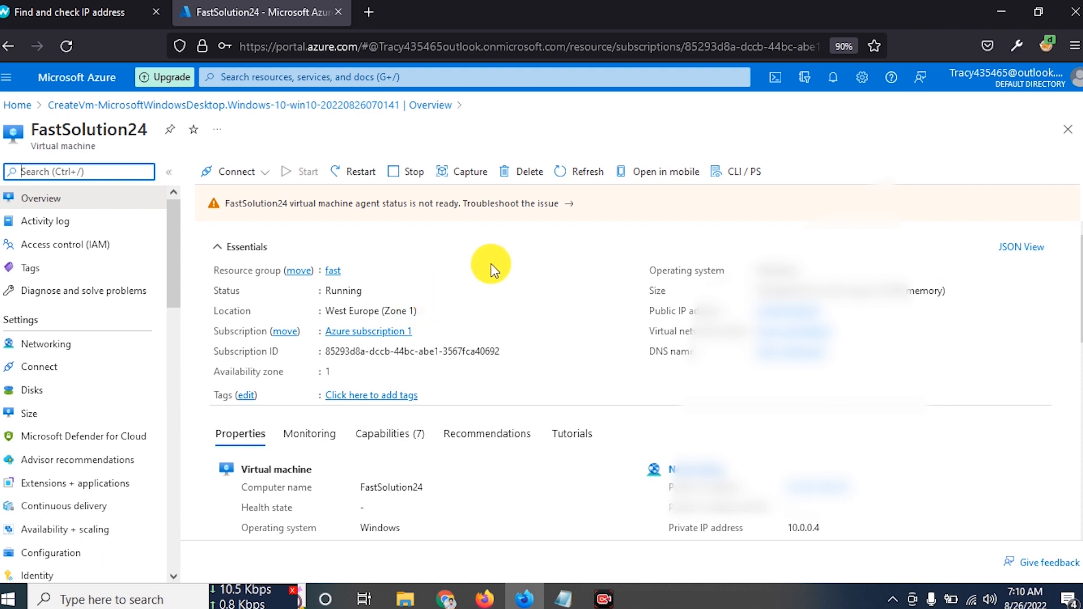
{"action": "scroll", "coordinate": [491, 263], "scroll_direction": "down", "scroll_amount": 1}
{"action": "left_click", "coordinate": [271, 391]}
{"action": "left_click_drag", "start_coordinate": [272, 391], "coordinate": [316, 394]}
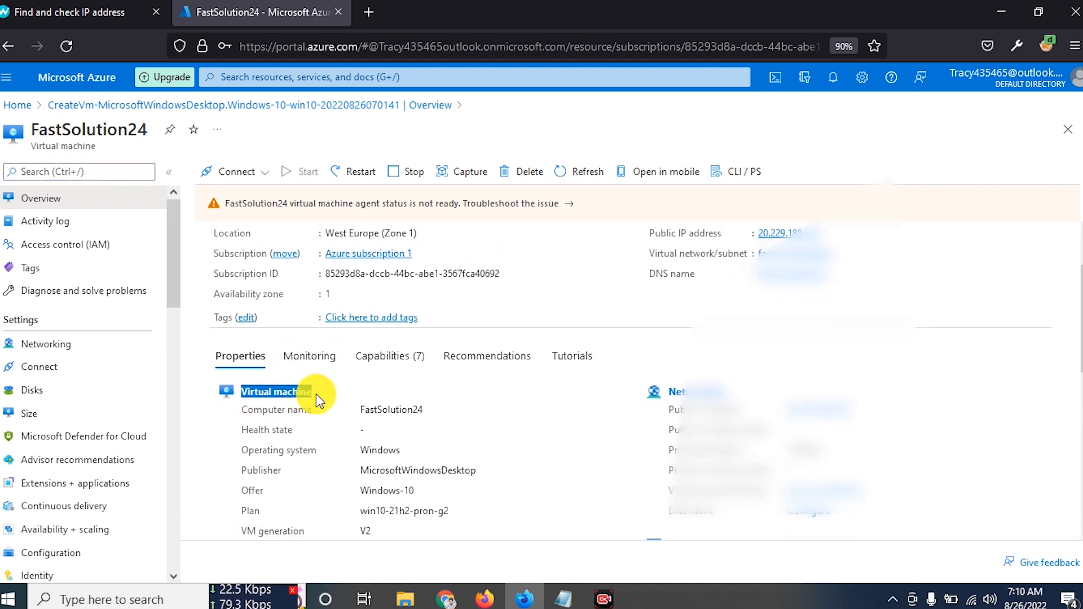
{"action": "scroll", "coordinate": [317, 394], "scroll_direction": "down", "scroll_amount": 2}
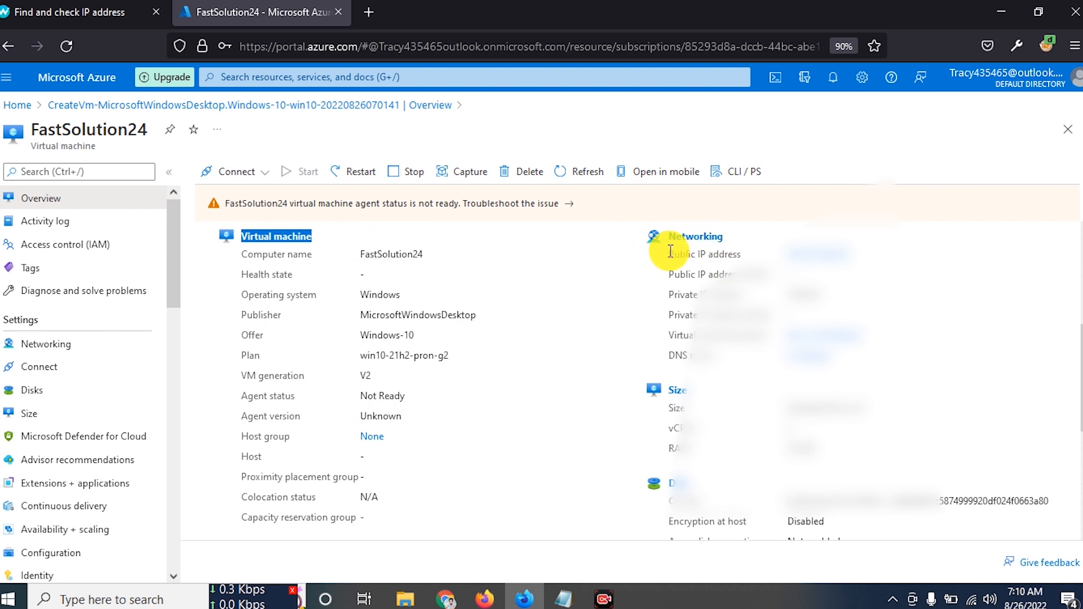
{"action": "left_click_drag", "start_coordinate": [668, 254], "coordinate": [750, 263]}
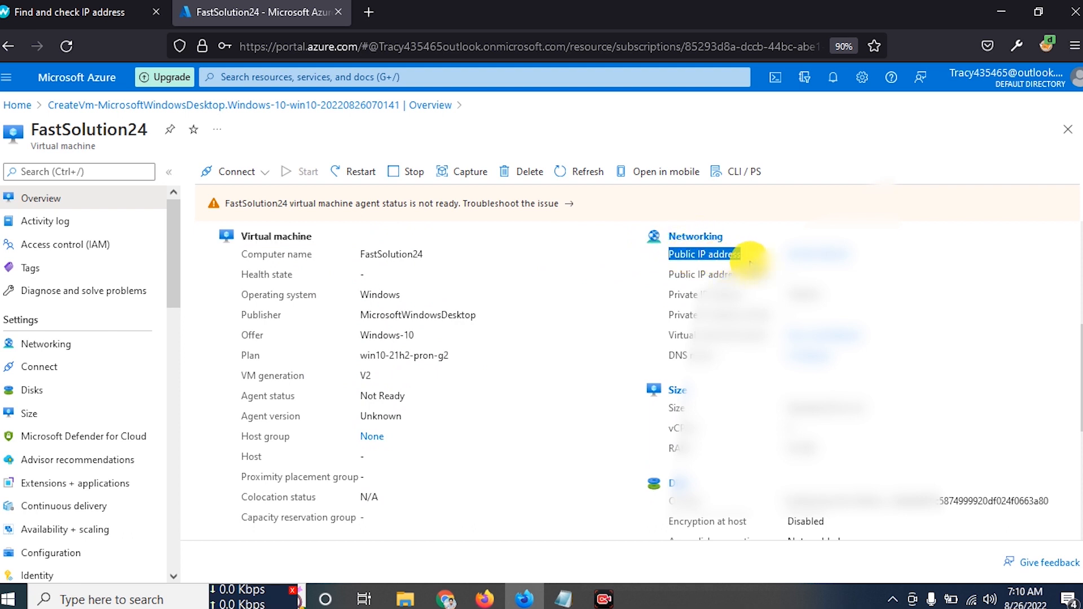
{"action": "left_click", "coordinate": [749, 251]}
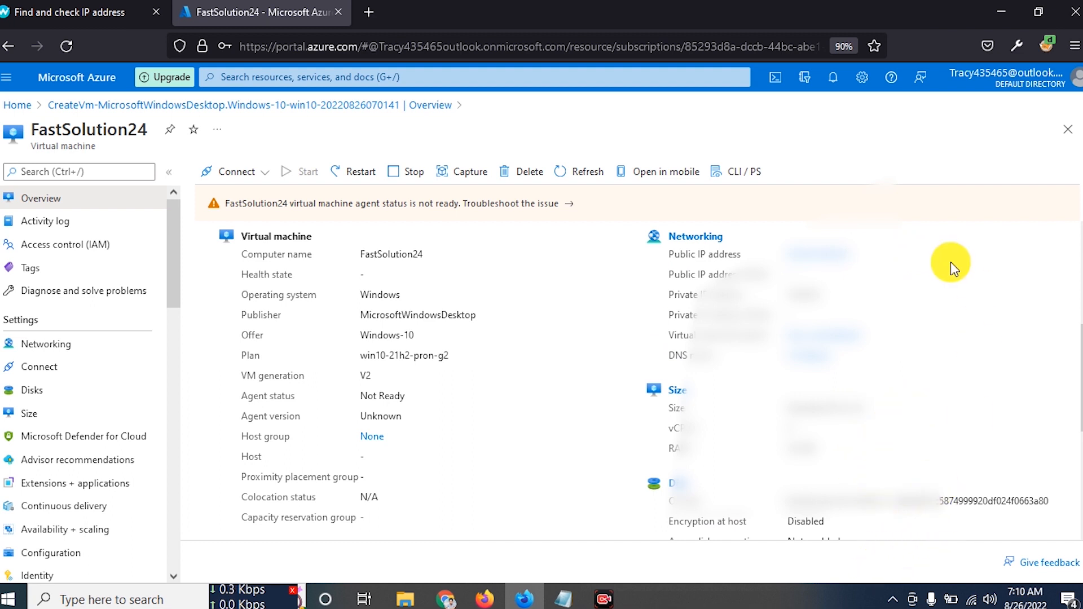
{"action": "scroll", "coordinate": [539, 422], "scroll_direction": "down", "scroll_amount": 4}
{"action": "scroll", "coordinate": [541, 417], "scroll_direction": "up", "scroll_amount": 8}
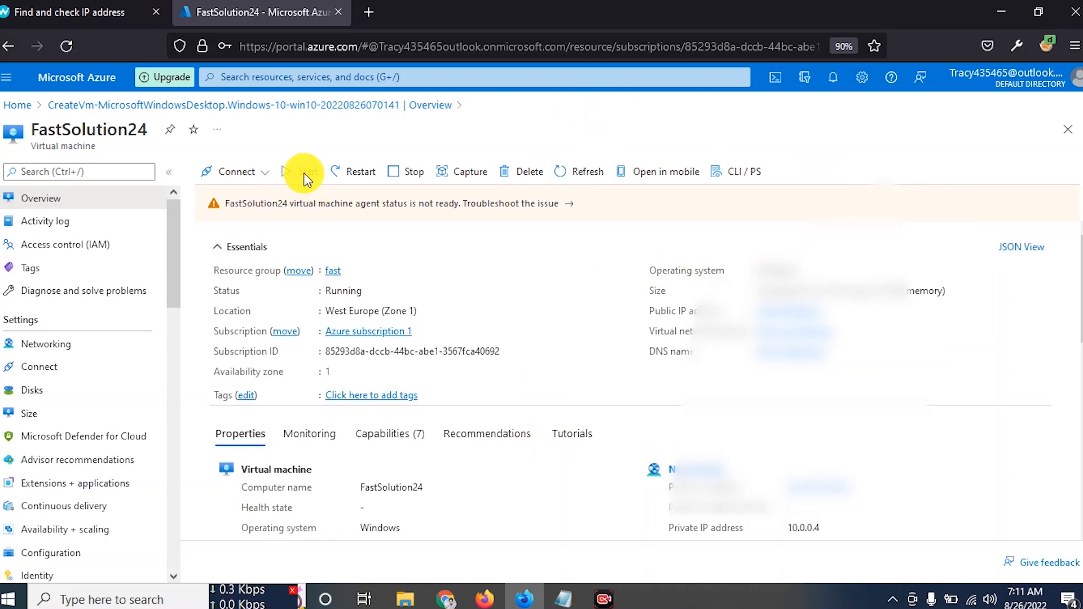
{"action": "left_click", "coordinate": [261, 173]}
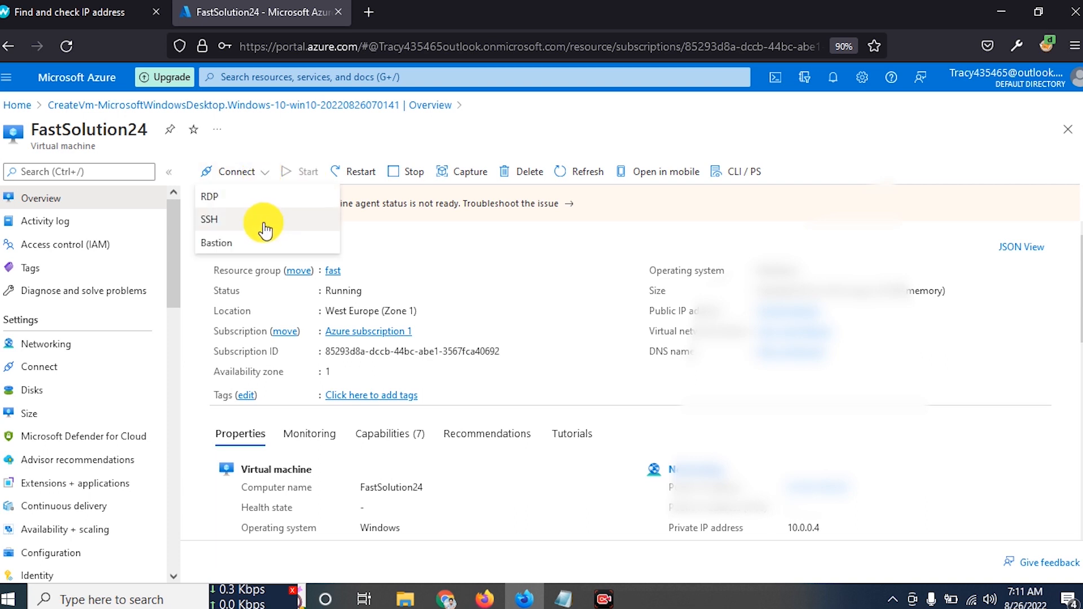
{"action": "left_click", "coordinate": [406, 250]}
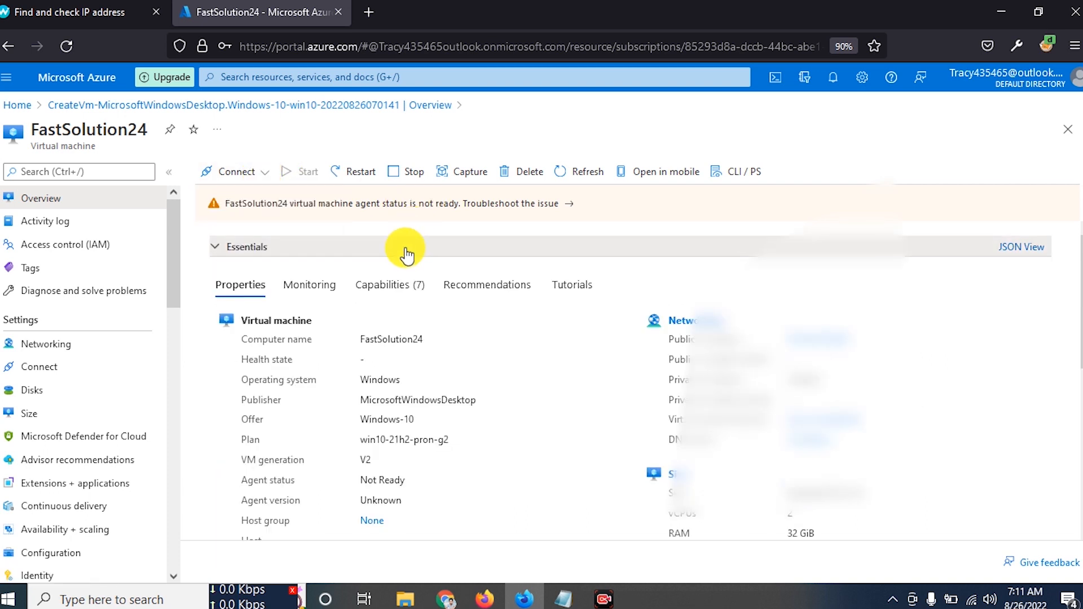
{"action": "left_click", "coordinate": [406, 249]}
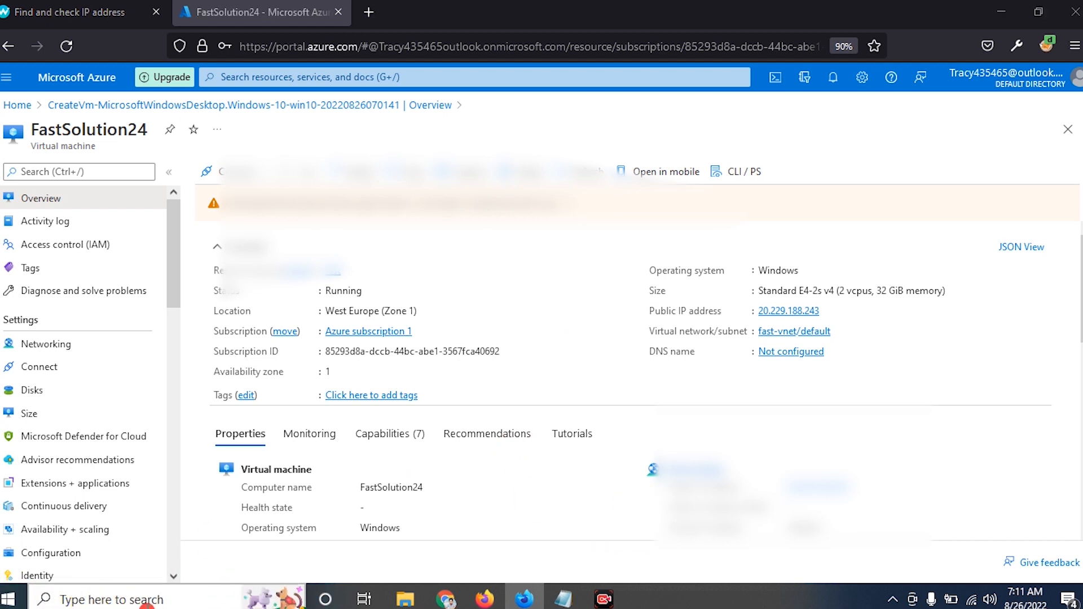
- Launch Remote Desktop Connection and paste the VM's public IP into the Computer field
{"action": "left_click", "coordinate": [147, 601]}
{"action": "type", "text": "remote"}
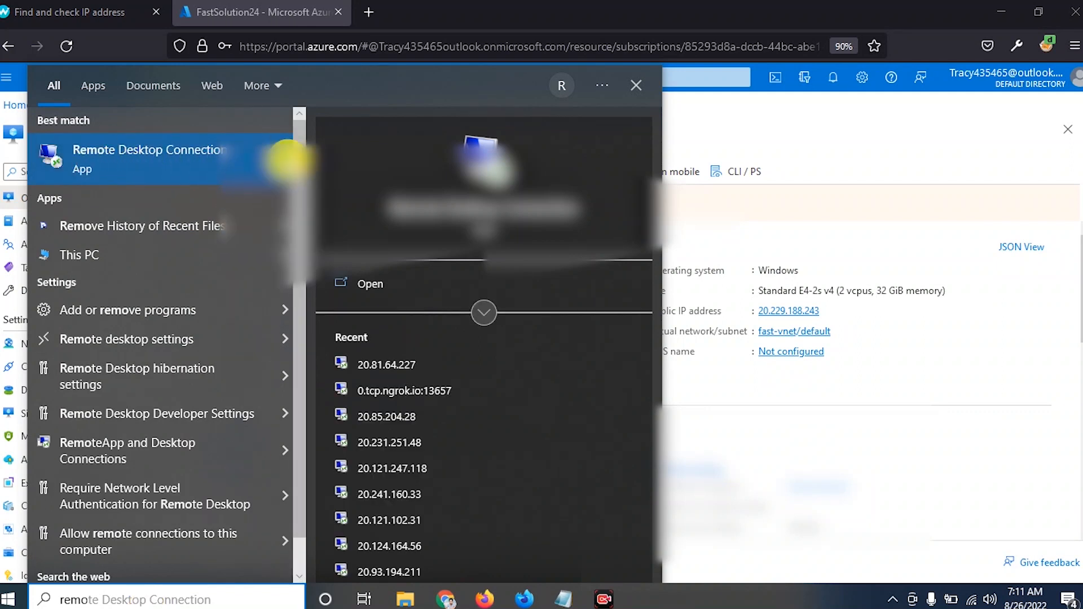
{"action": "left_click", "coordinate": [185, 161]}
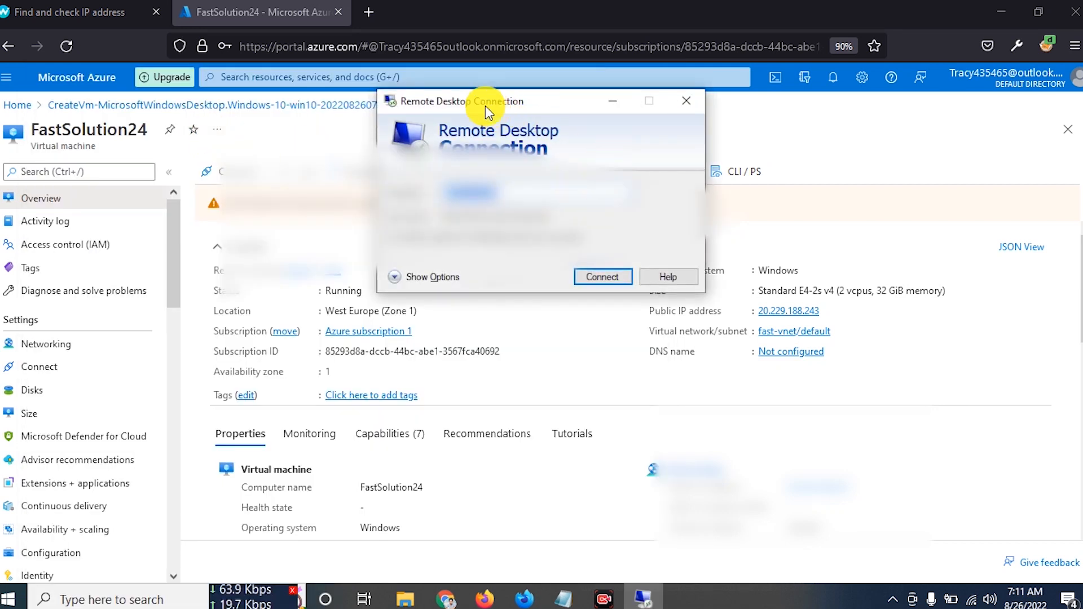
{"action": "left_click_drag", "start_coordinate": [489, 109], "coordinate": [547, 151]}
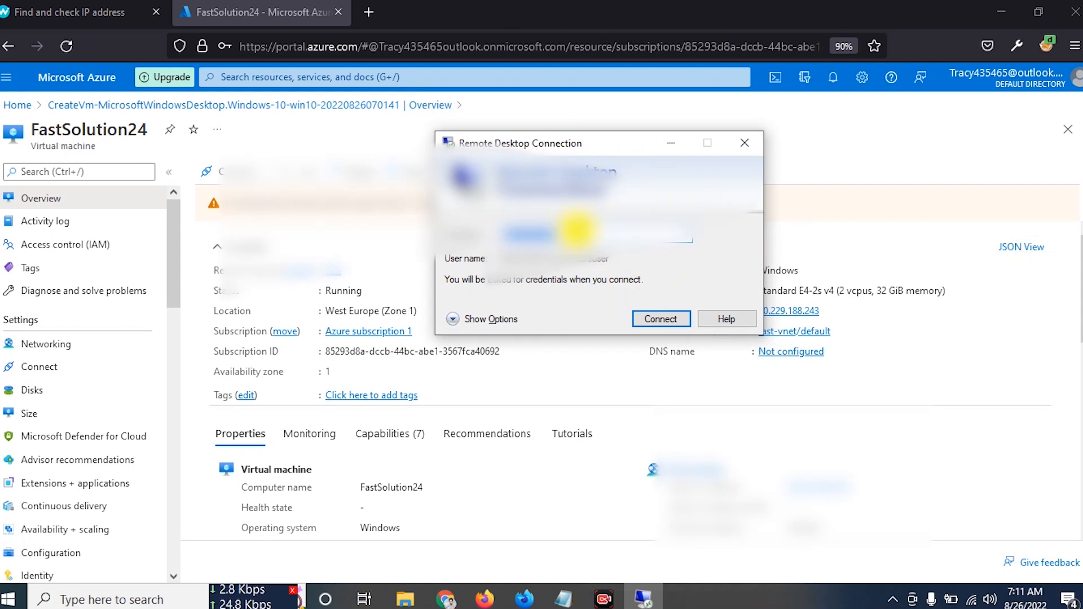
{"action": "key", "text": "BackSpace"}
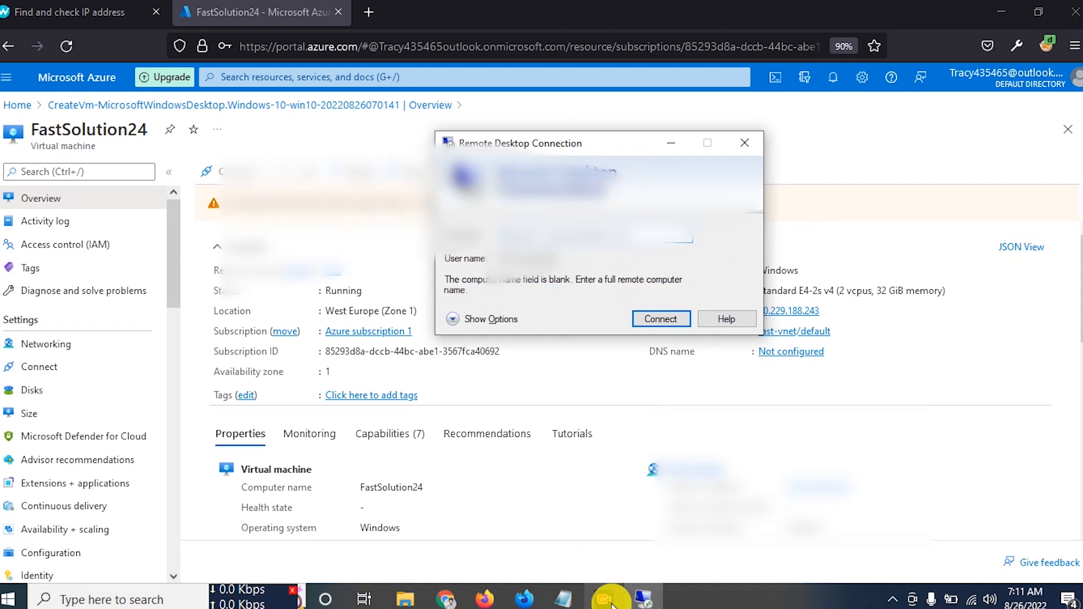
{"action": "left_click", "coordinate": [606, 233]}
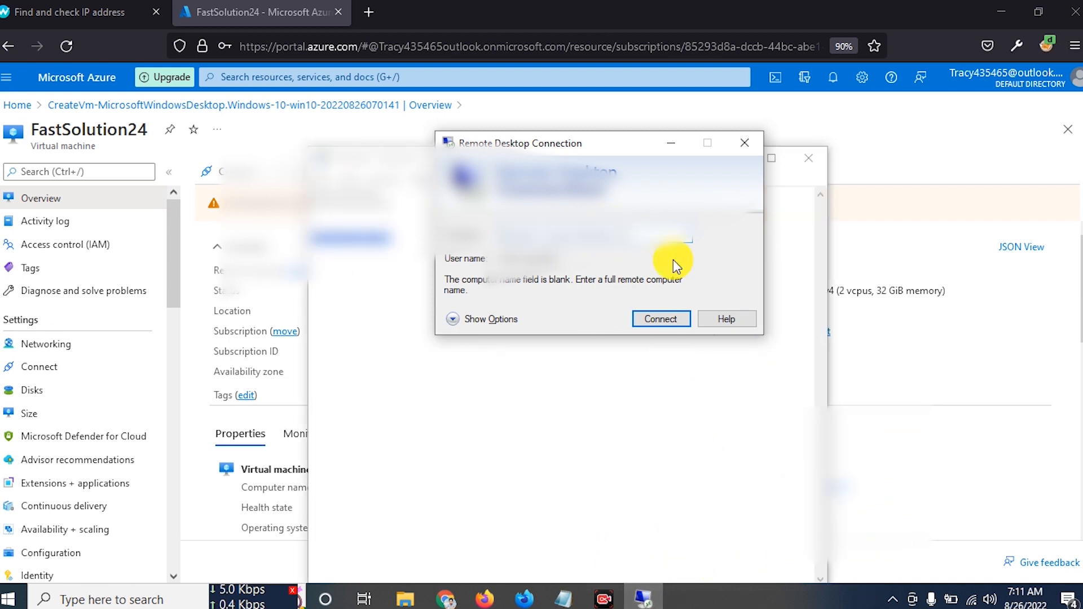
{"action": "left_click", "coordinate": [596, 234]}
{"action": "key", "text": "ctrl+v"}
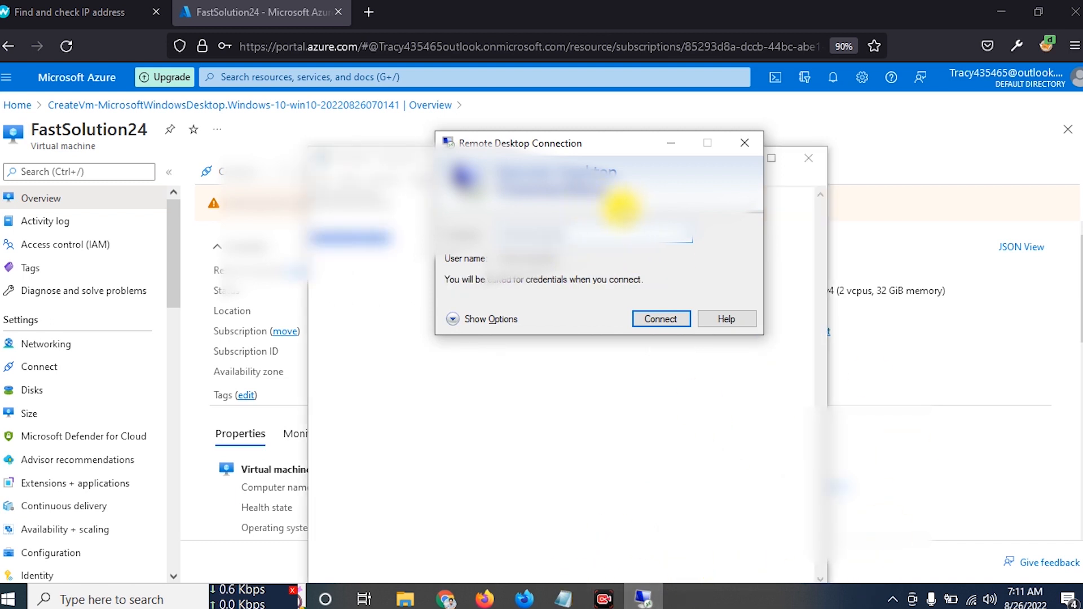
- Connect to 20.229.188.243 with a different account's credentials, reaching the identity certificate warning
{"action": "left_click", "coordinate": [656, 319]}
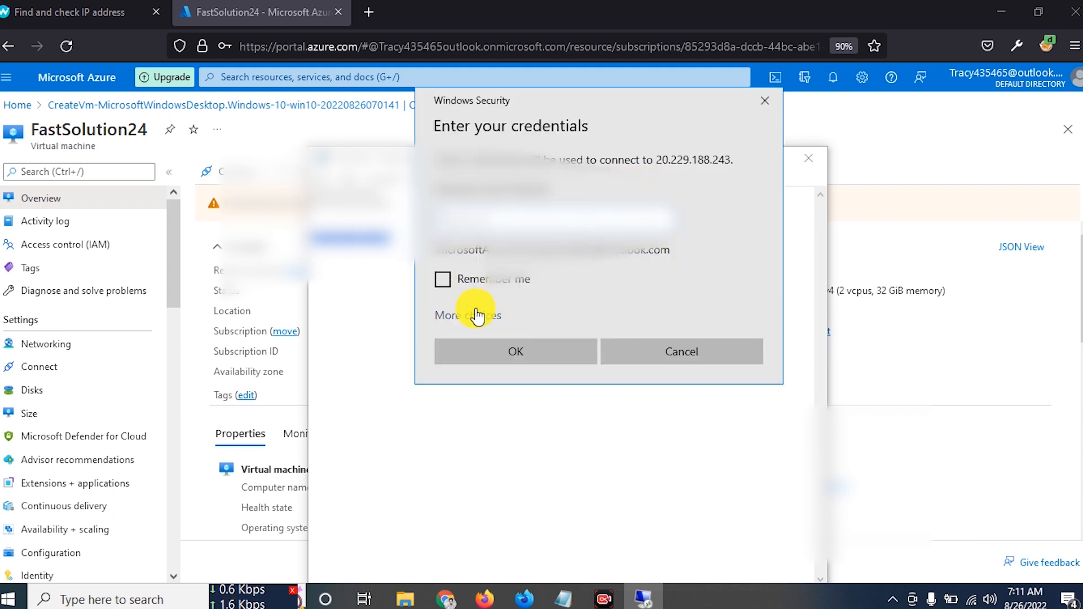
{"action": "left_click", "coordinate": [467, 316]}
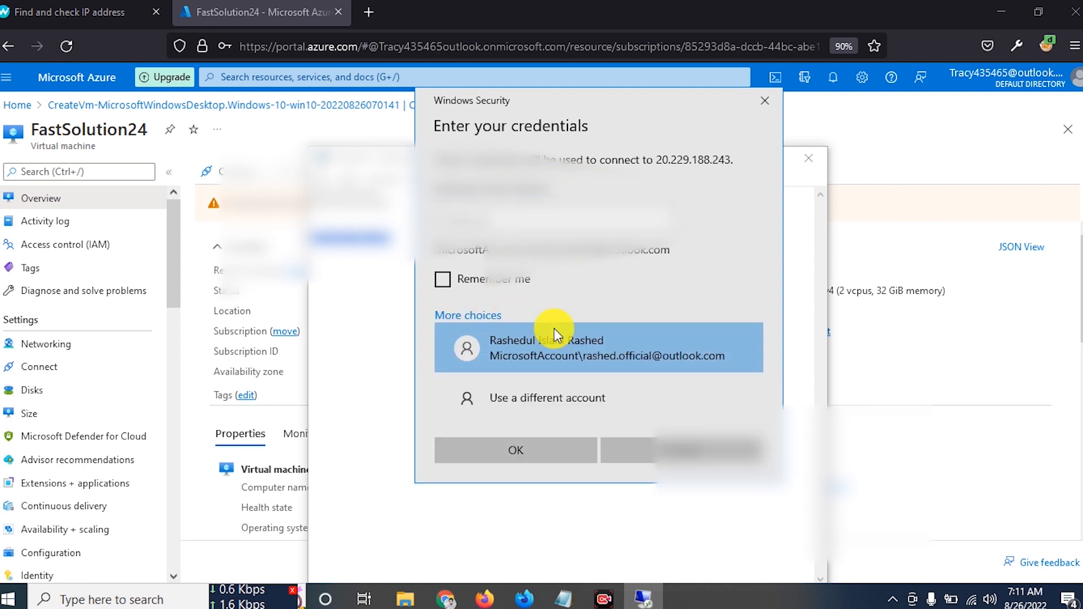
{"action": "left_click", "coordinate": [550, 384]}
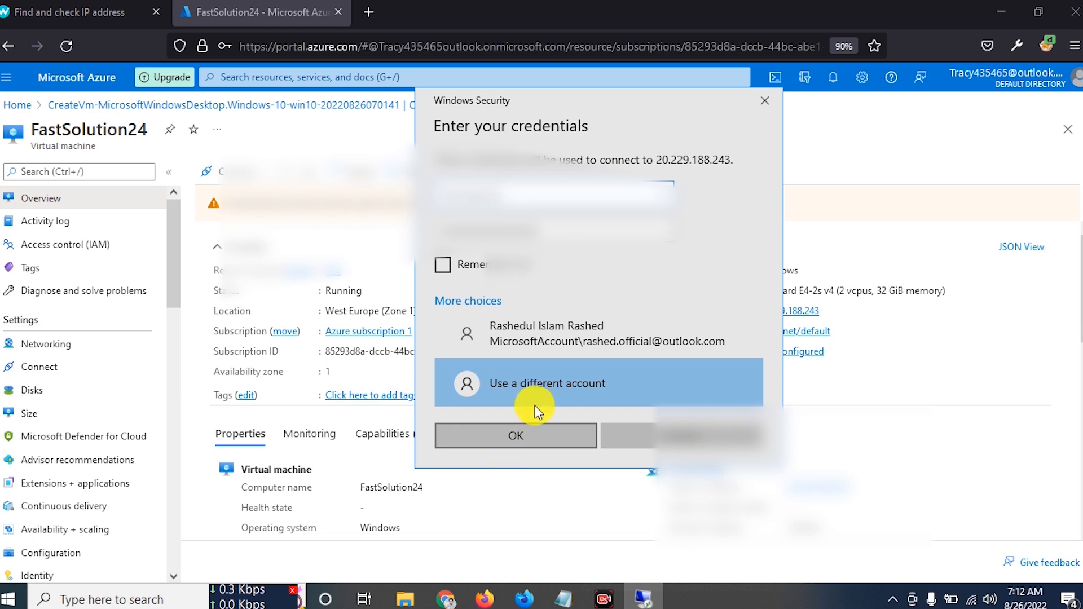
{"action": "left_click", "coordinate": [504, 268]}
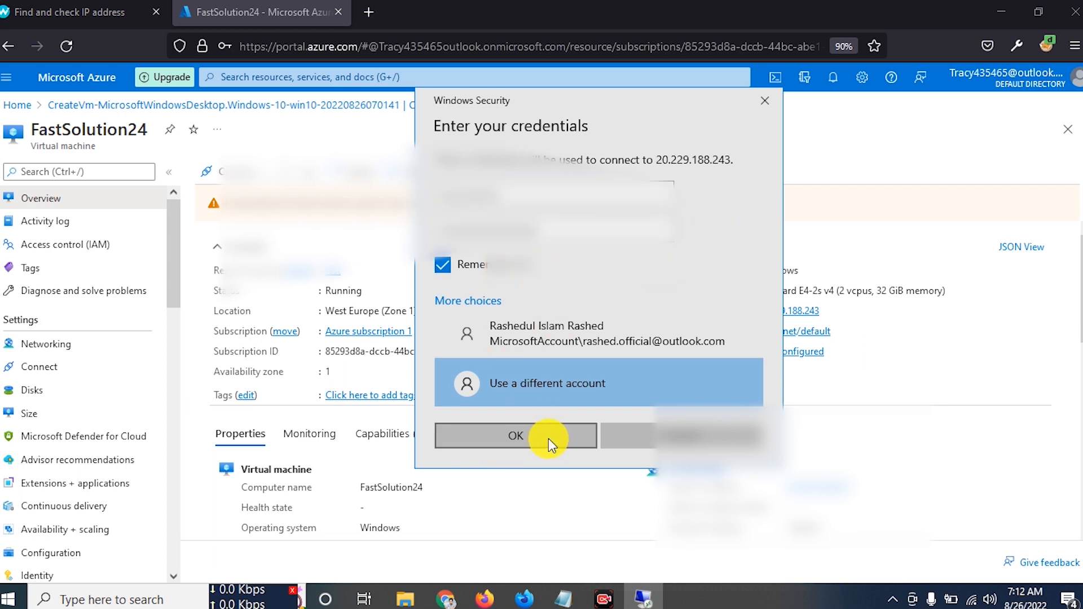
{"action": "left_click", "coordinate": [525, 389]}
{"action": "left_click", "coordinate": [508, 440]}
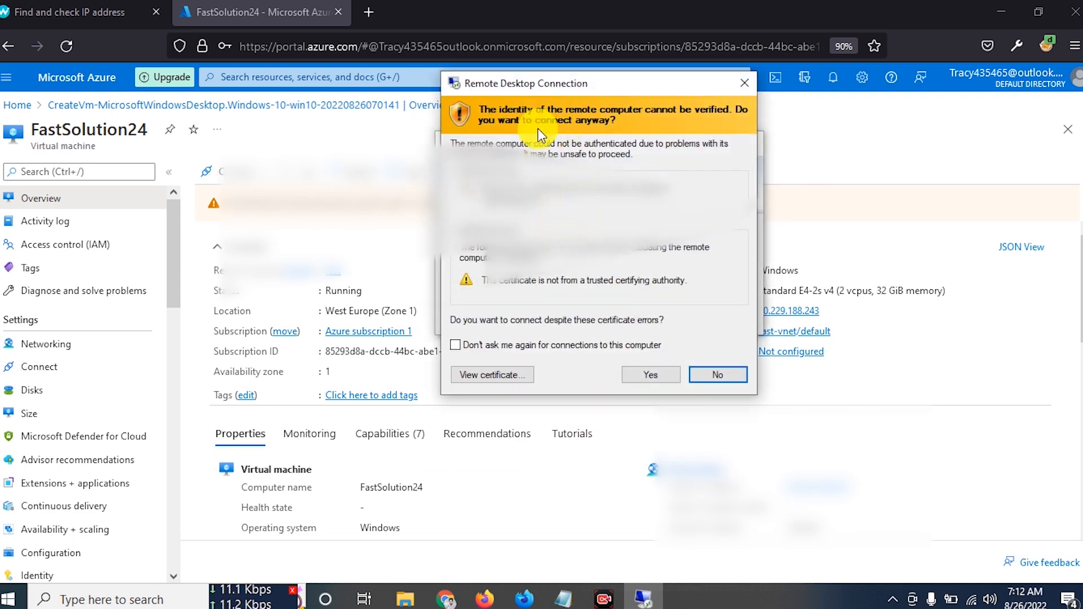
- Connect past the certificate warning, set Location to No, and accept the privacy settings
{"action": "left_click_drag", "start_coordinate": [559, 86], "coordinate": [462, 89]}
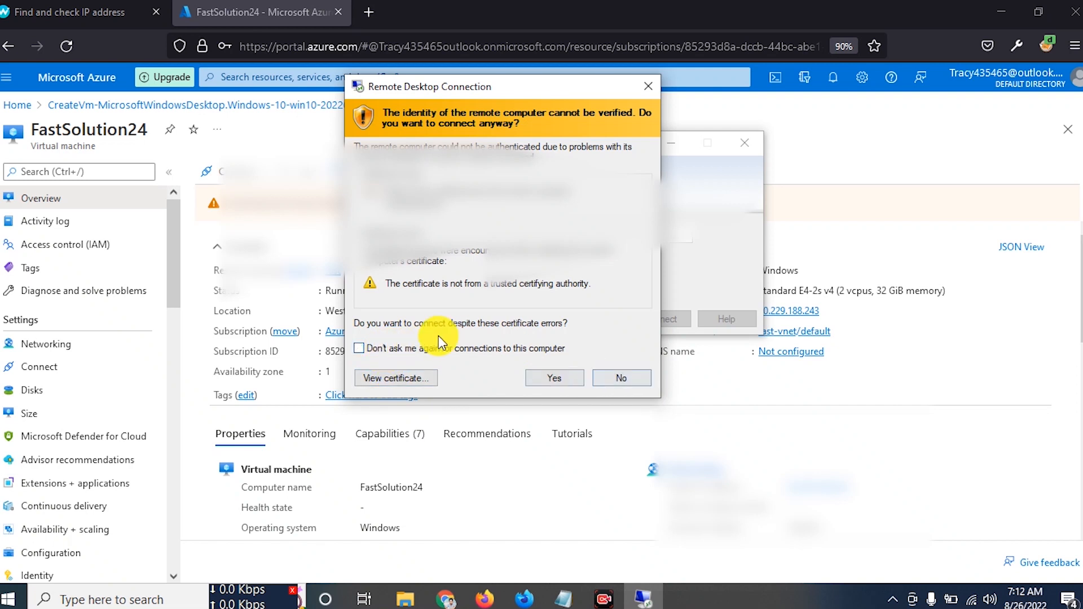
{"action": "left_click", "coordinate": [555, 378]}
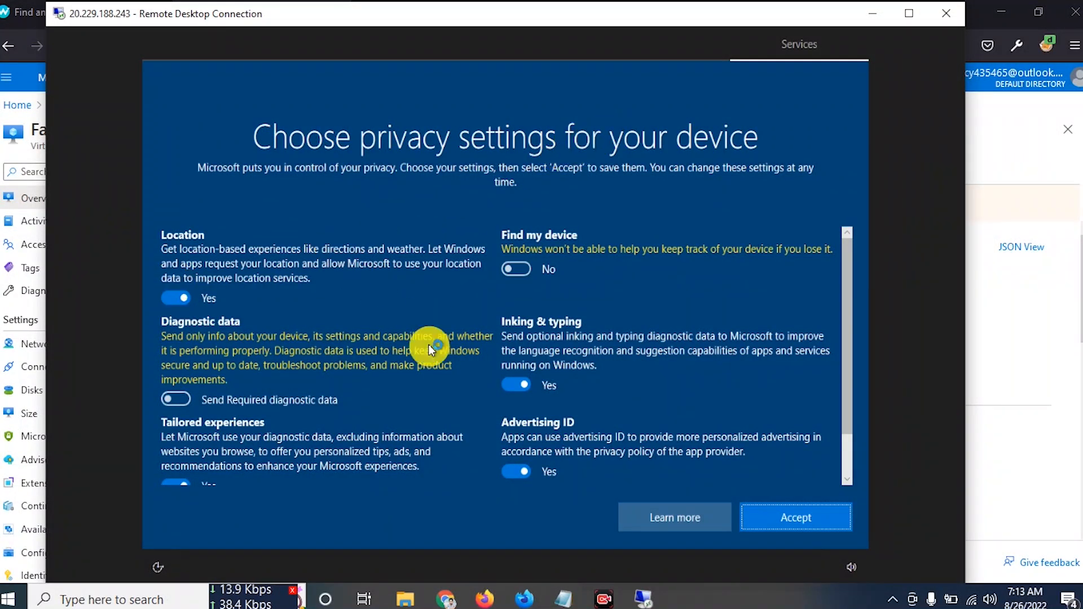
{"action": "left_click", "coordinate": [180, 296]}
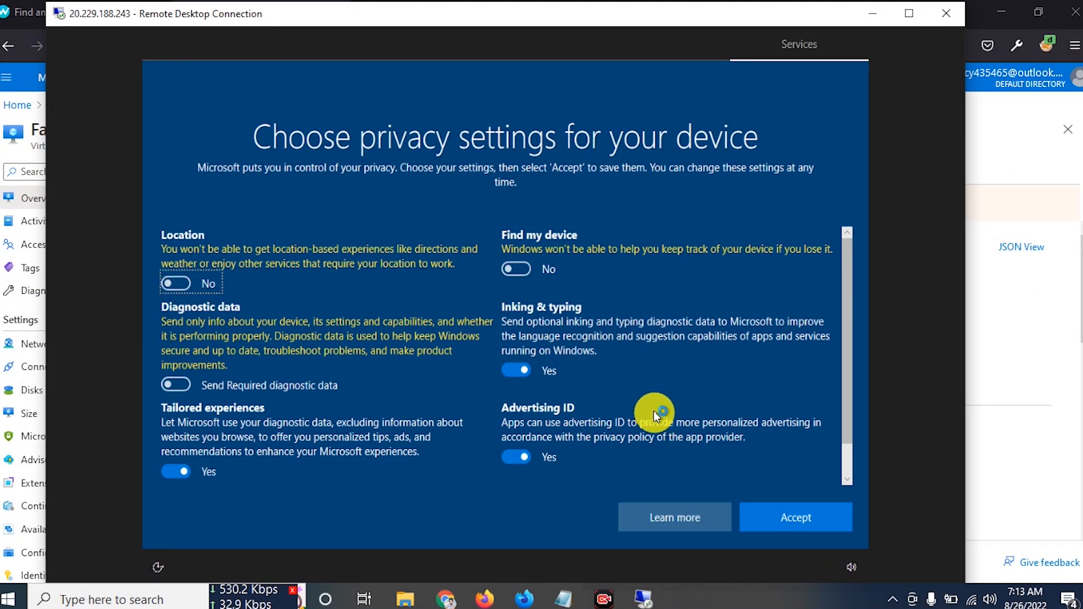
{"action": "scroll", "coordinate": [654, 411], "scroll_direction": "down", "scroll_amount": 2}
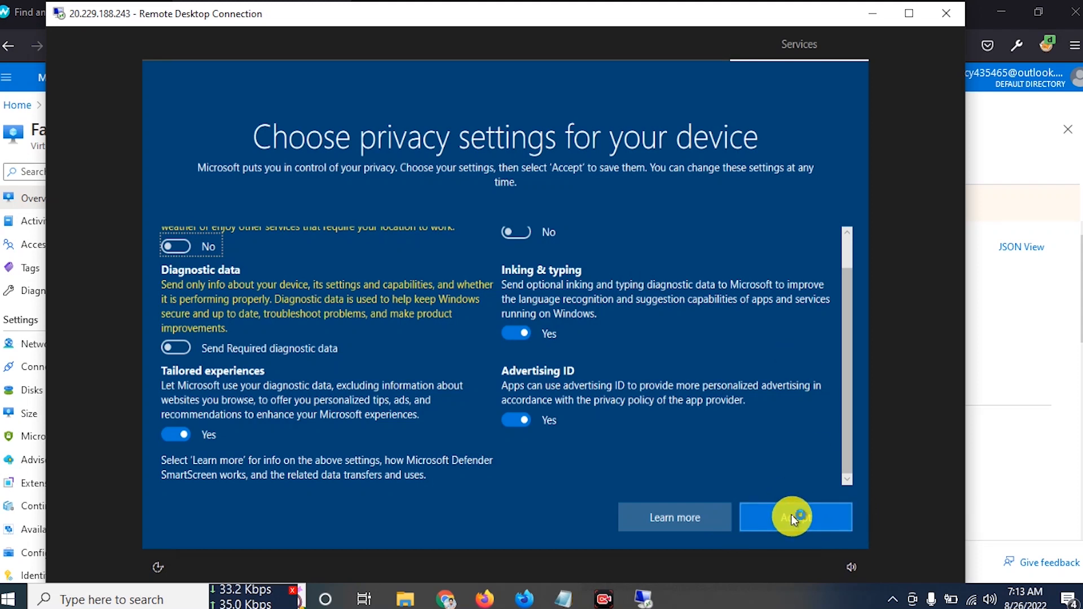
{"action": "left_click", "coordinate": [791, 516]}
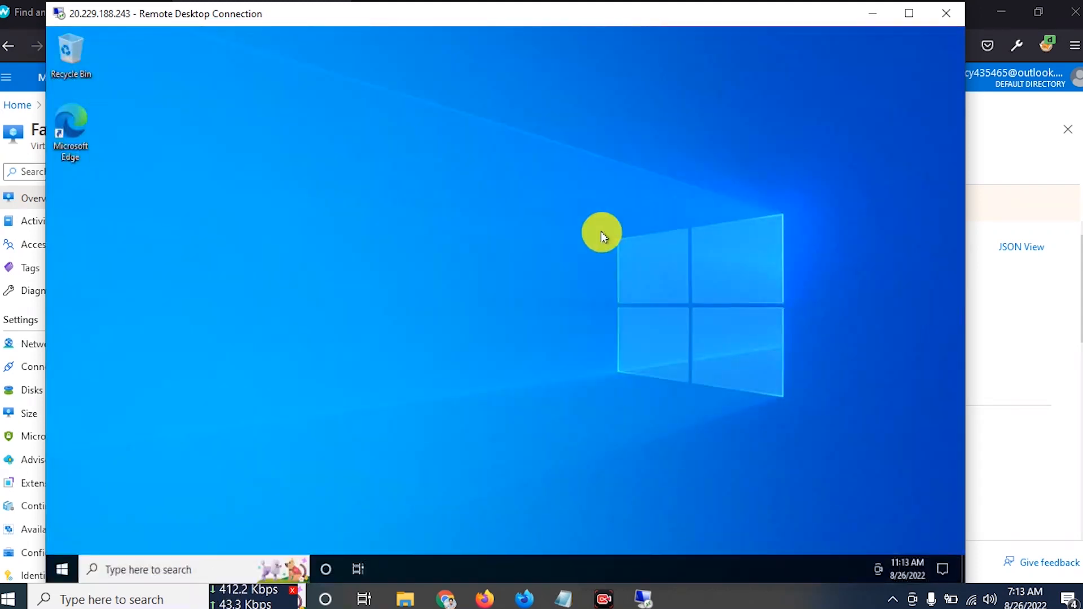
- Make the remote session full screen, refresh the remote desktop, and open the Start menu
{"action": "left_click_drag", "start_coordinate": [360, 14], "coordinate": [413, 24]}
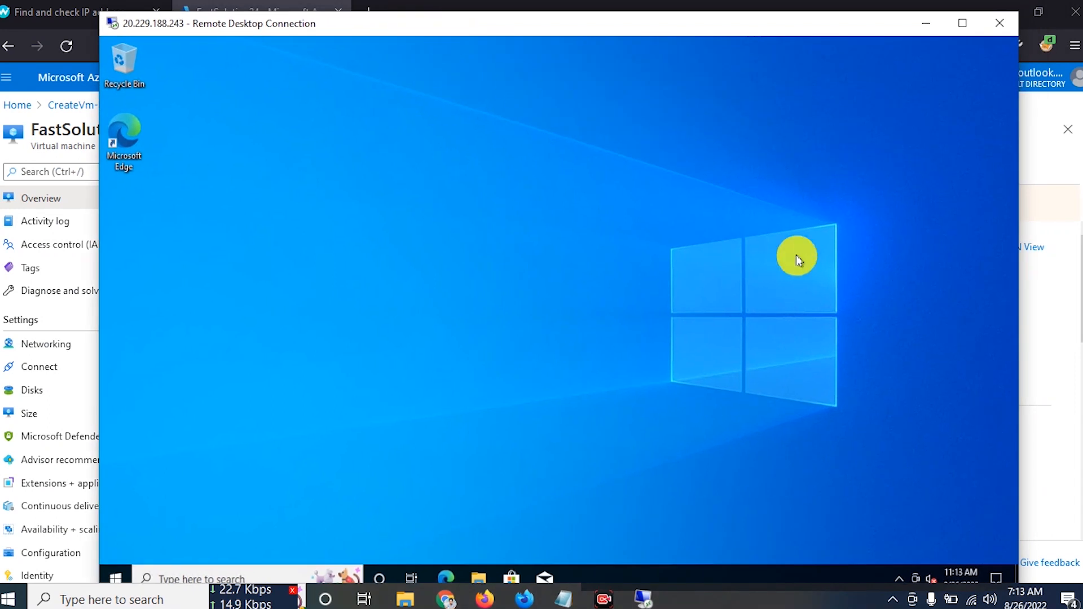
{"action": "right_click", "coordinate": [818, 276]}
{"action": "left_click", "coordinate": [841, 300]}
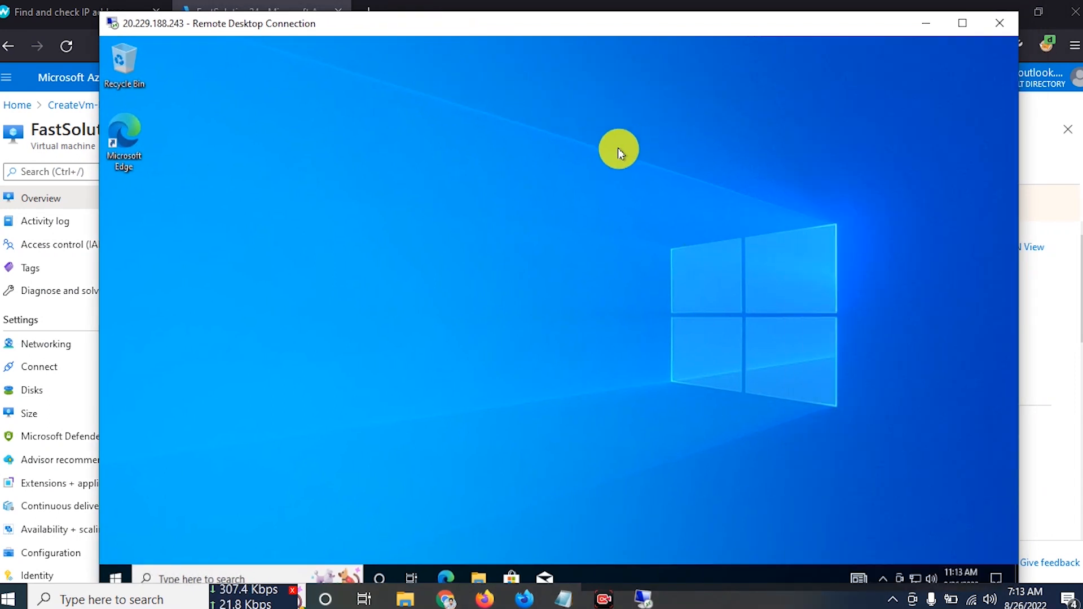
{"action": "right_click", "coordinate": [685, 150]}
{"action": "left_click", "coordinate": [734, 192]}
{"action": "double_click", "coordinate": [697, 32]}
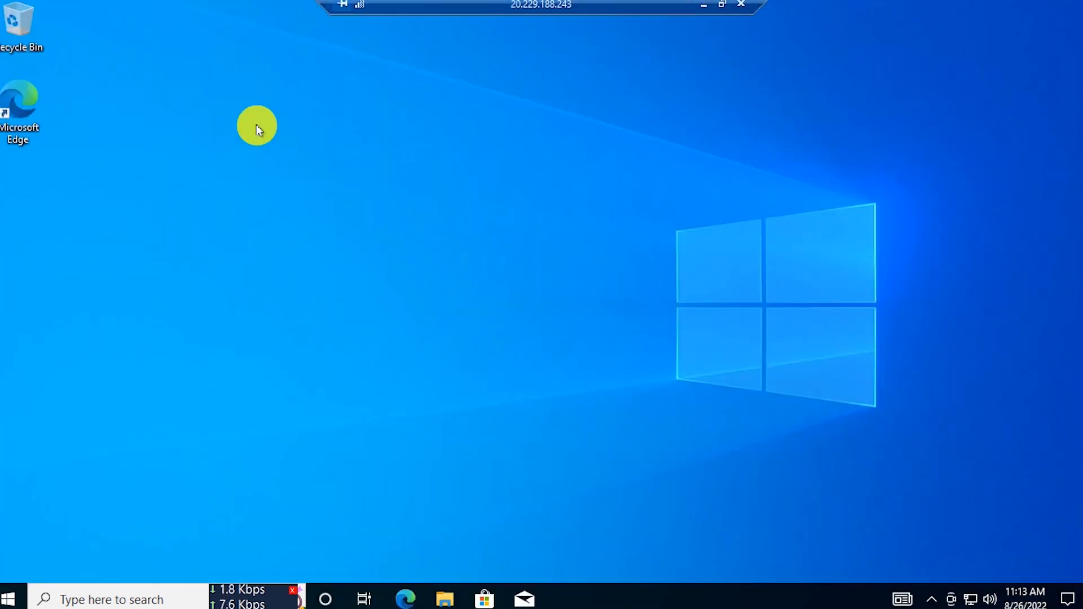
{"action": "right_click", "coordinate": [772, 147]}
{"action": "left_click", "coordinate": [822, 195]}
{"action": "right_click", "coordinate": [653, 141]}
{"action": "left_click", "coordinate": [734, 187]}
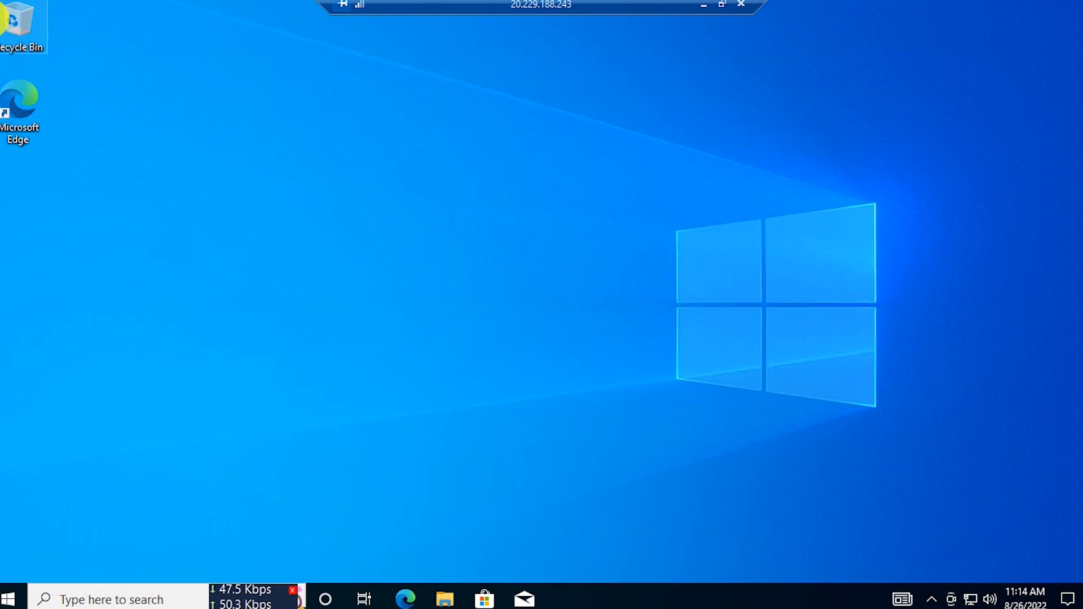
{"action": "key", "text": "super"}
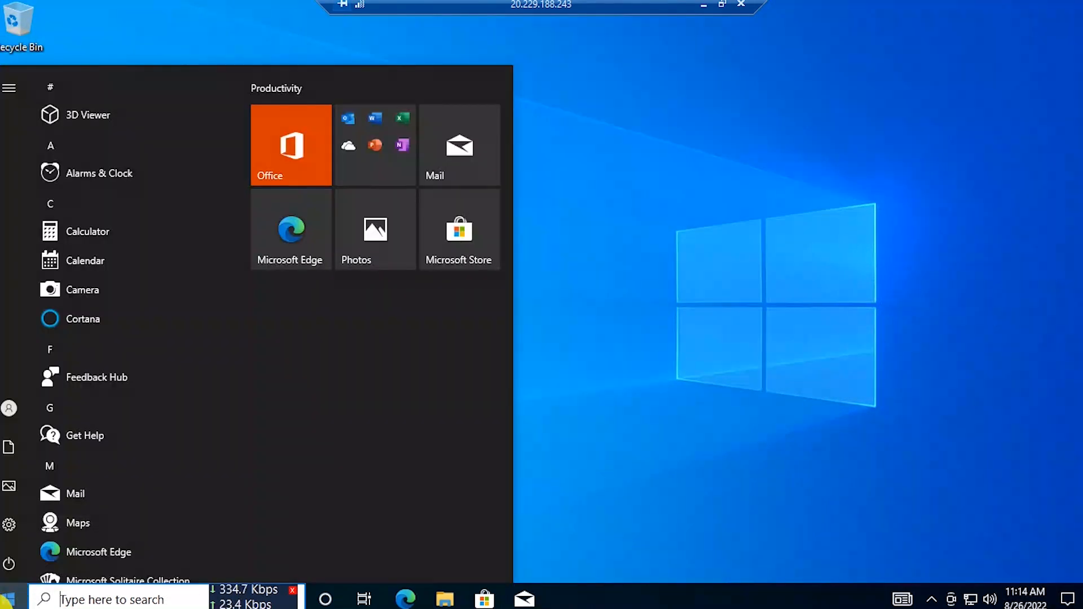
{"action": "left_click", "coordinate": [11, 531]}
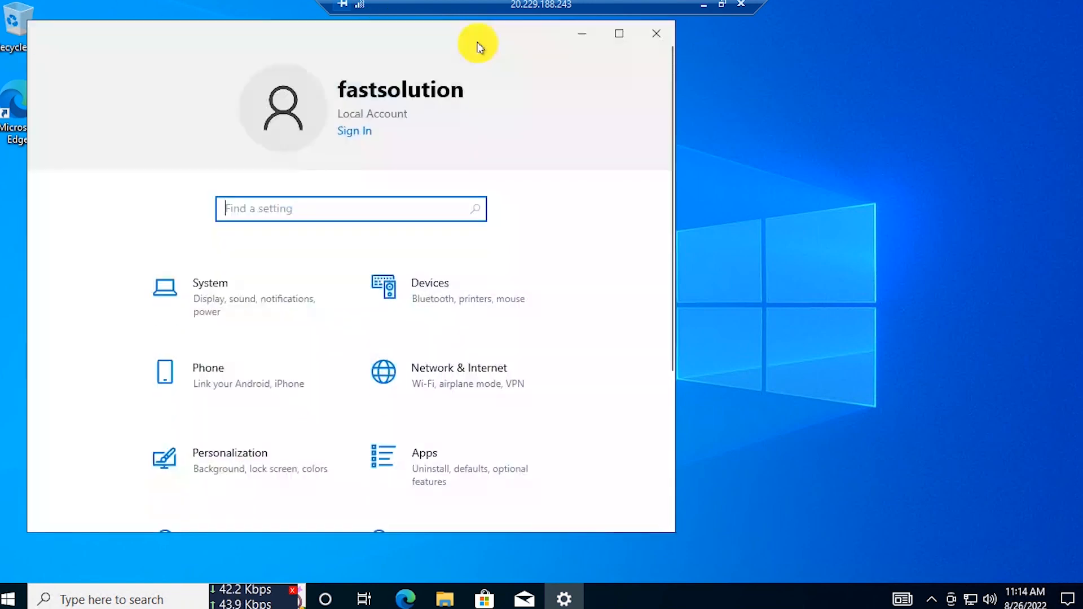
{"action": "left_click_drag", "start_coordinate": [548, 37], "coordinate": [644, 3]}
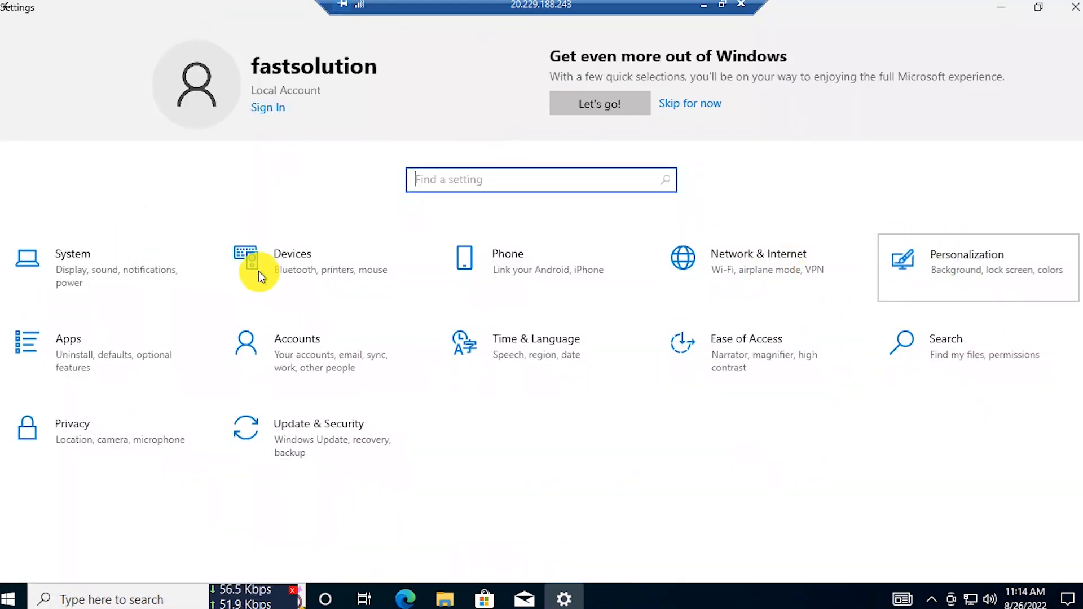
{"action": "left_click", "coordinate": [996, 236]}
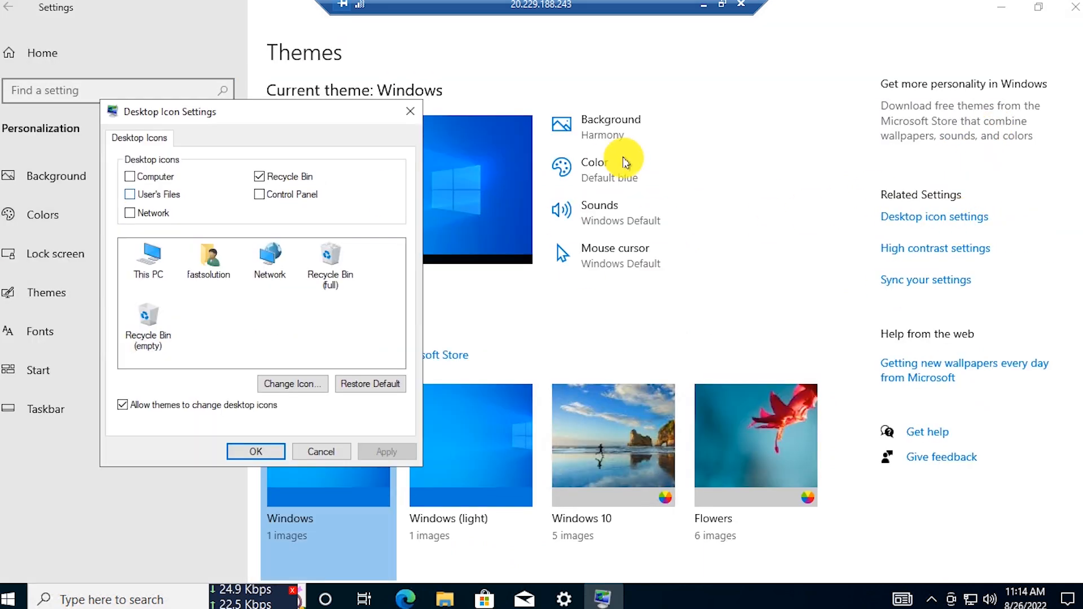
{"action": "left_click", "coordinate": [160, 179]}
{"action": "left_click", "coordinate": [382, 457]}
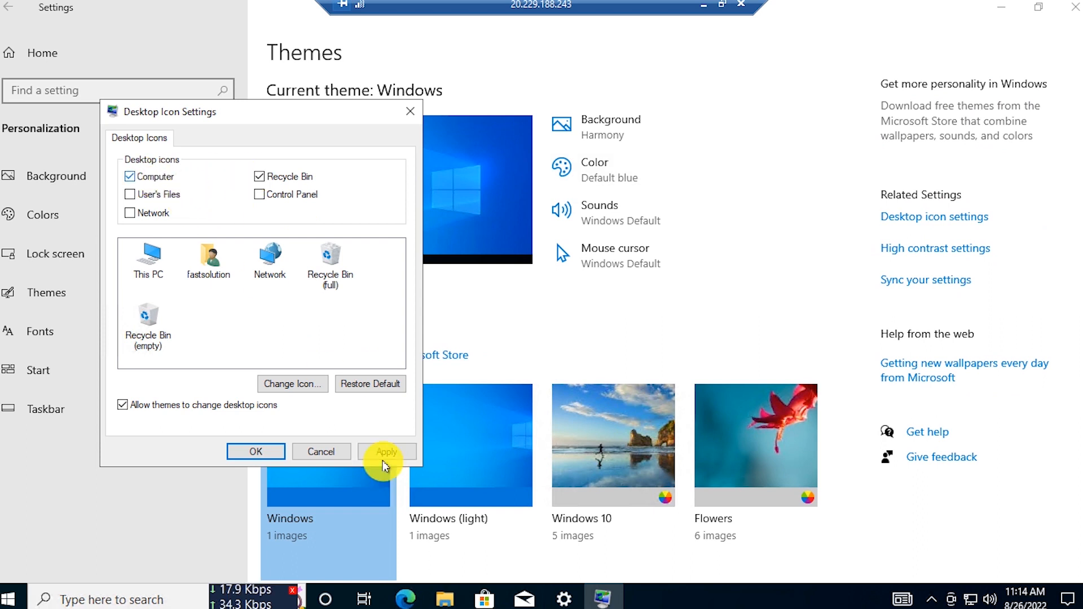
{"action": "left_click", "coordinate": [251, 453]}
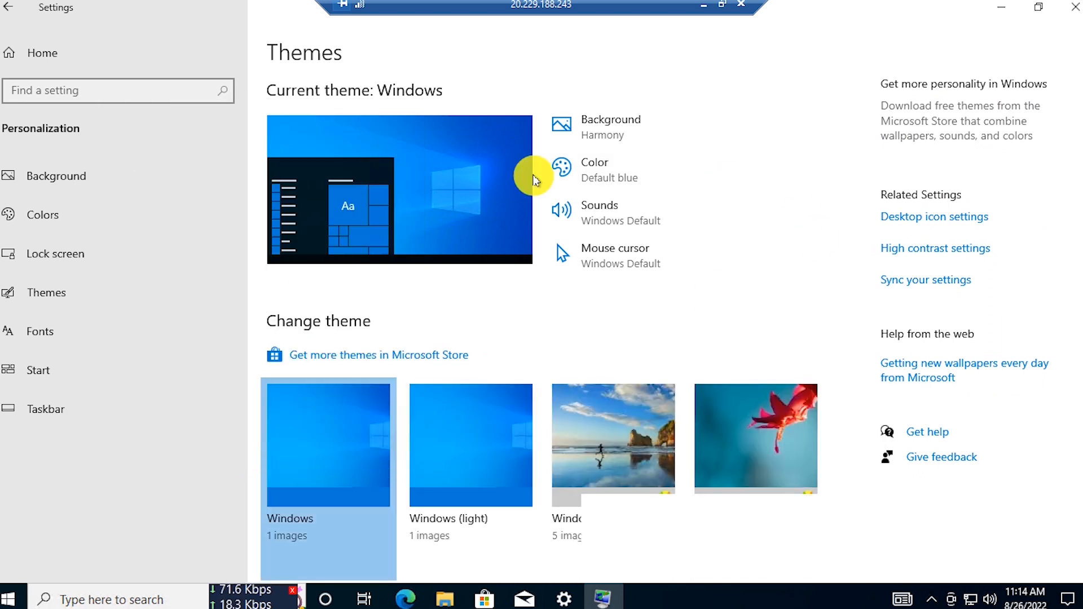
{"action": "left_click", "coordinate": [1071, 8]}
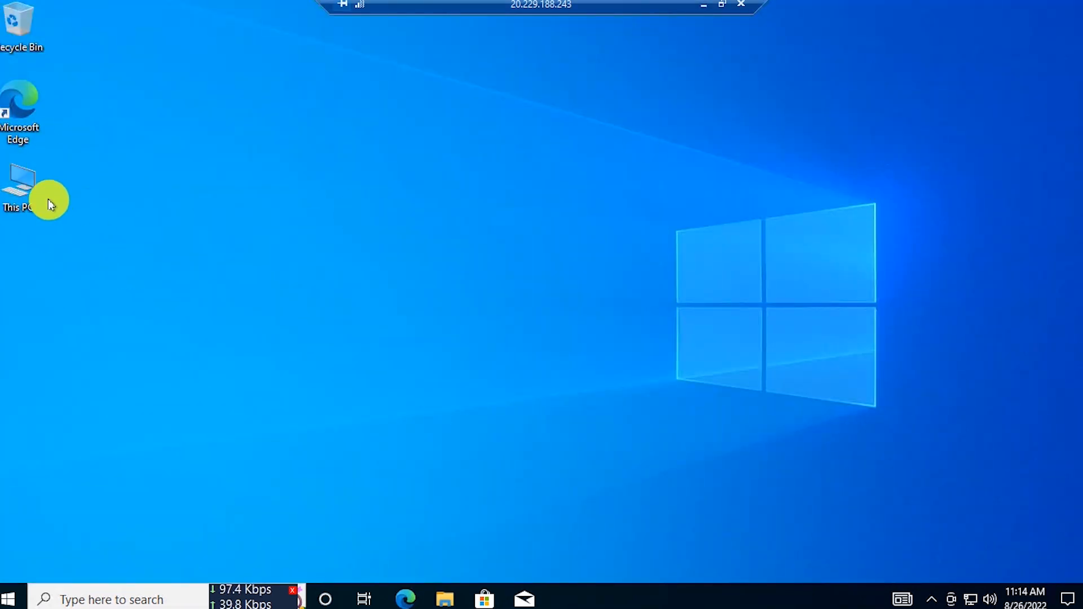
- Open This PC's Properties and review the Xeon CPU, 32.0 GB RAM and Windows 10 Pro N
{"action": "right_click", "coordinate": [36, 170]}
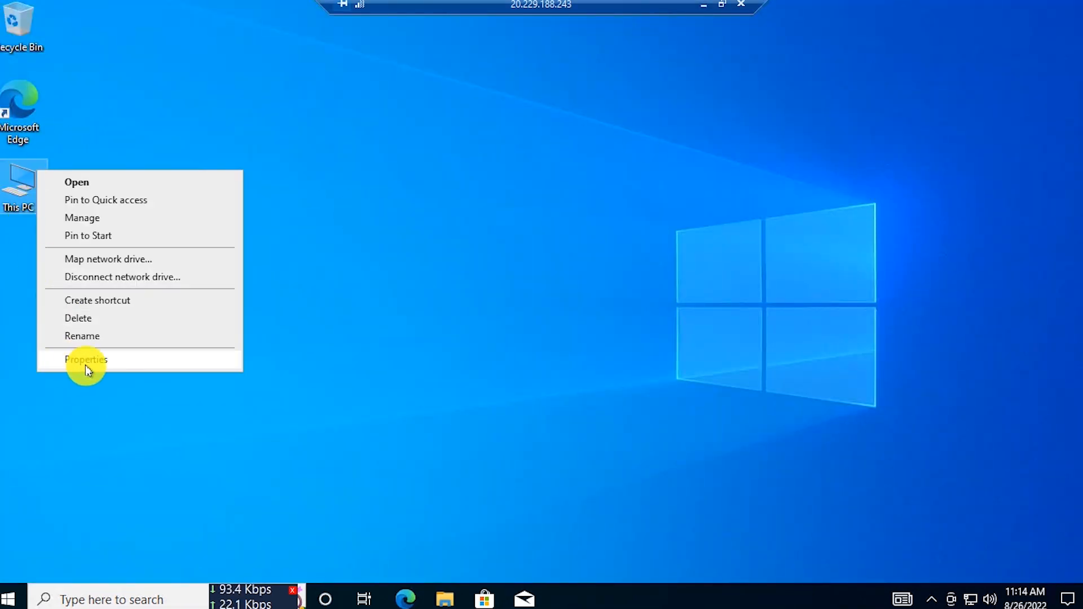
{"action": "left_click", "coordinate": [85, 364]}
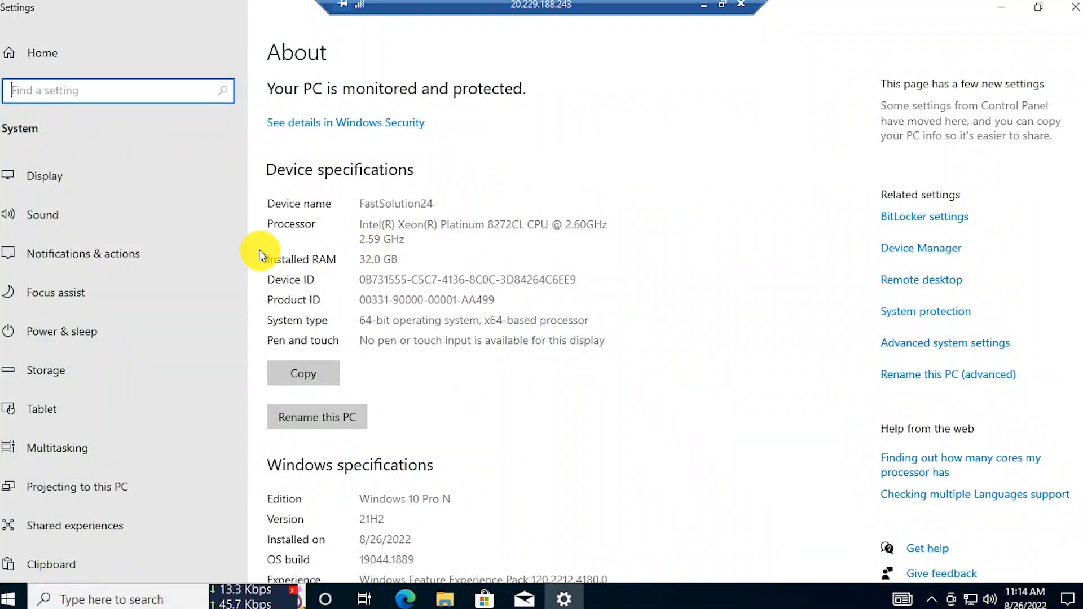
{"action": "left_click", "coordinate": [400, 253]}
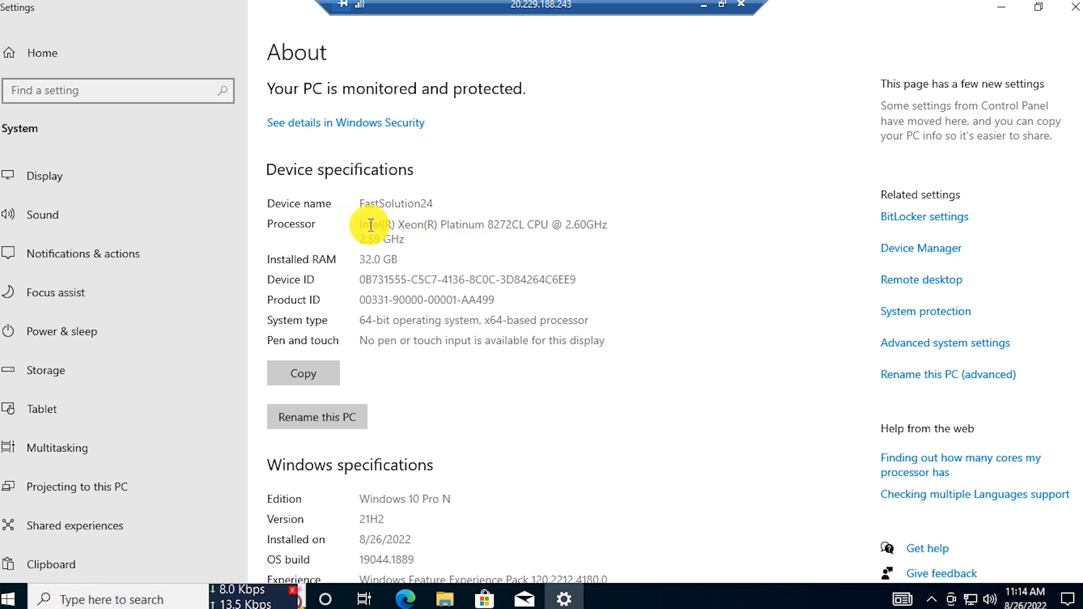
{"action": "scroll", "coordinate": [506, 350], "scroll_direction": "down", "scroll_amount": 3}
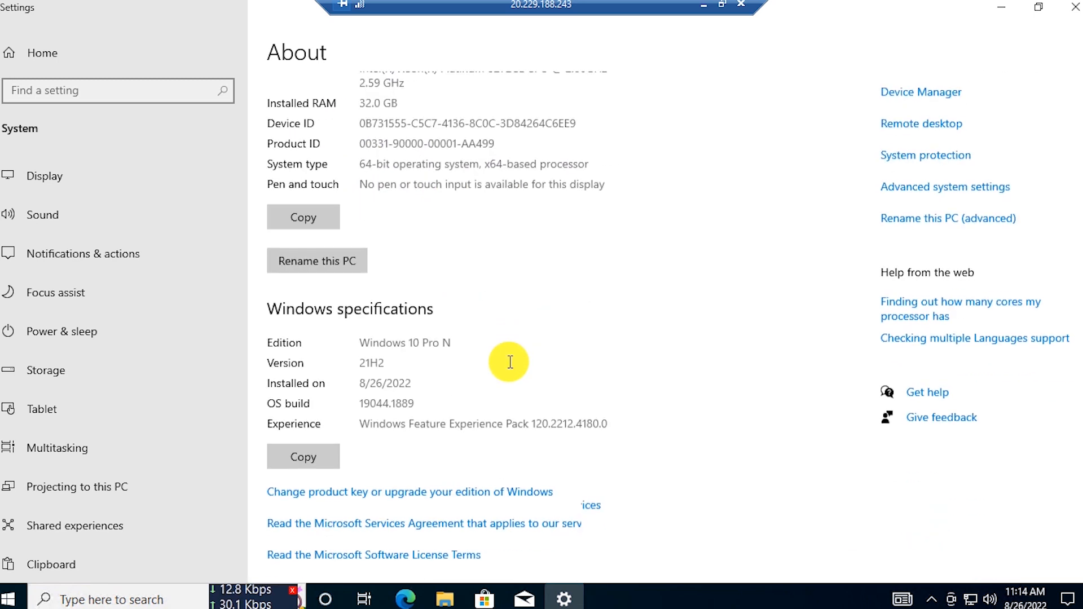
{"action": "scroll", "coordinate": [507, 339], "scroll_direction": "up", "scroll_amount": 3}
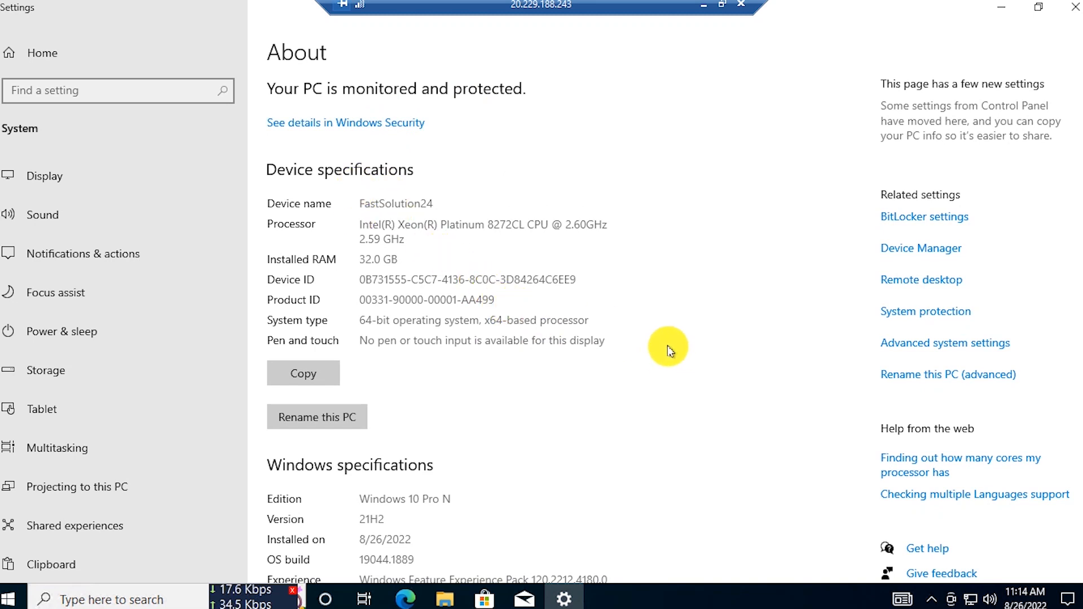
- Restore the Settings window to floating size and close it
{"action": "left_click", "coordinate": [76, 56]}
{"action": "left_click_drag", "start_coordinate": [466, 163], "coordinate": [637, 140]}
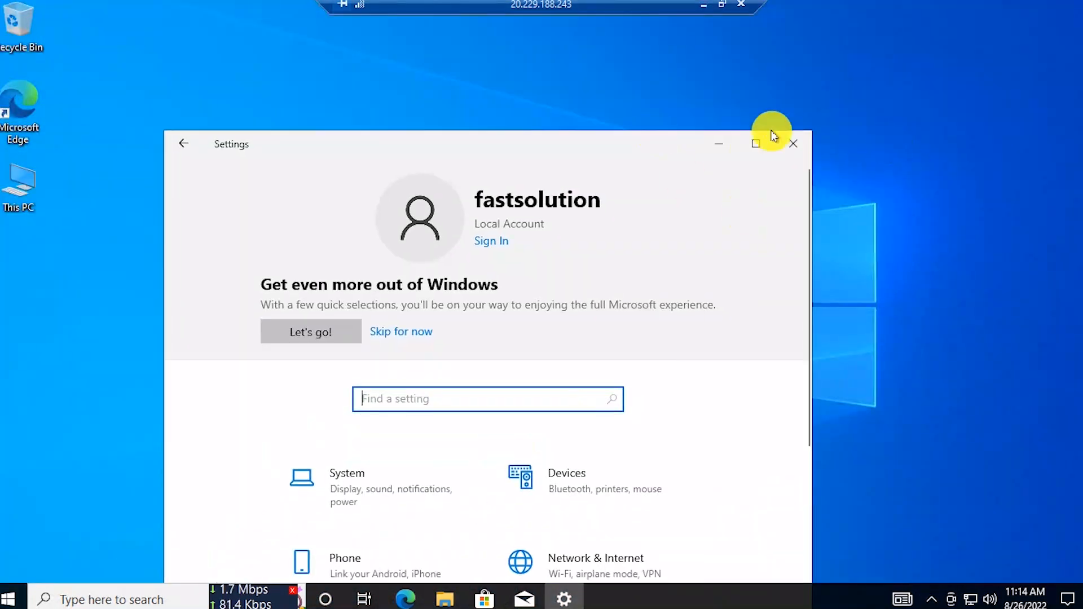
{"action": "left_click_drag", "start_coordinate": [484, 125], "coordinate": [535, 79]}
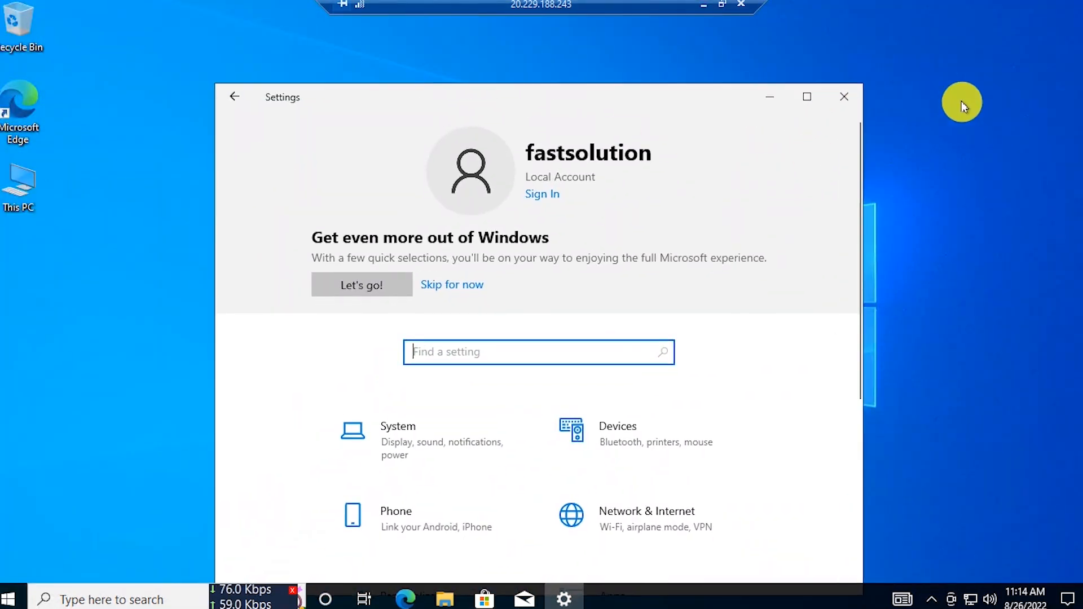
{"action": "left_click", "coordinate": [839, 94]}
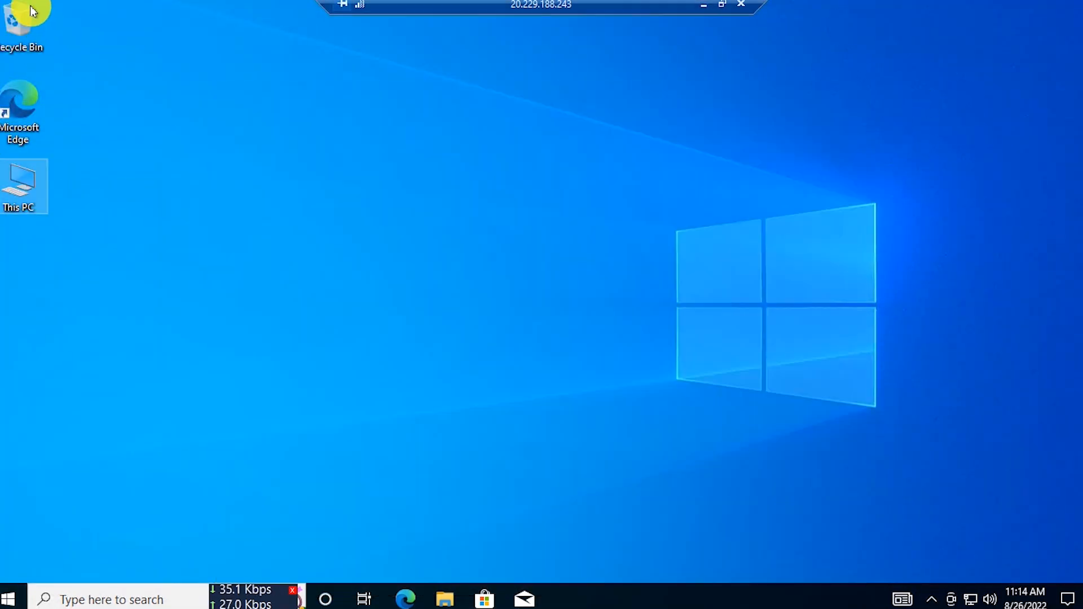
- Launch Microsoft Edge without signing in or importing Google data, and select the address bar
{"action": "double_click", "coordinate": [23, 116]}
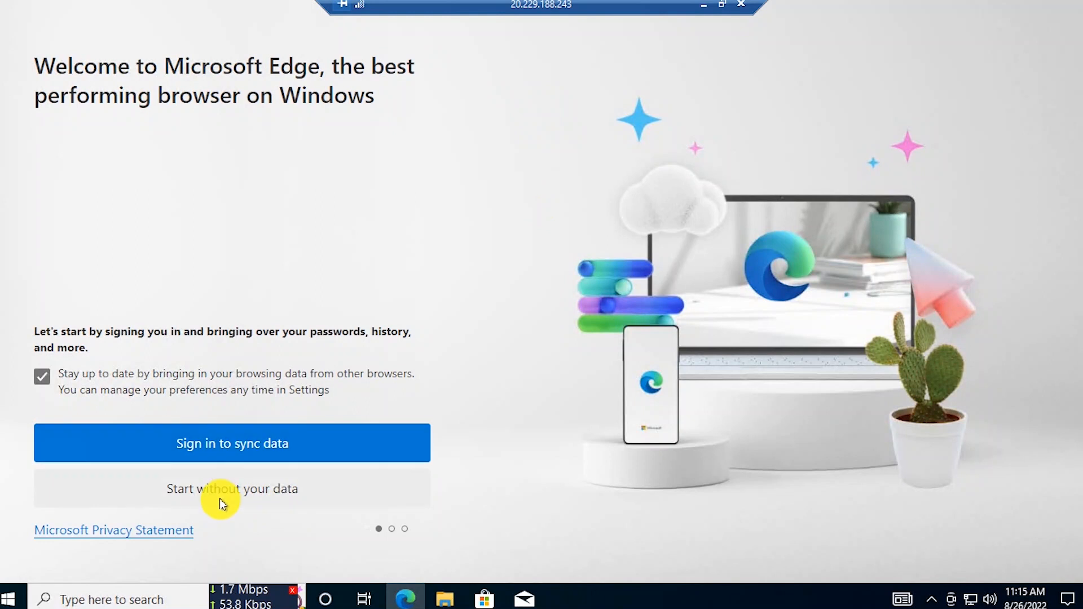
{"action": "left_click", "coordinate": [233, 502]}
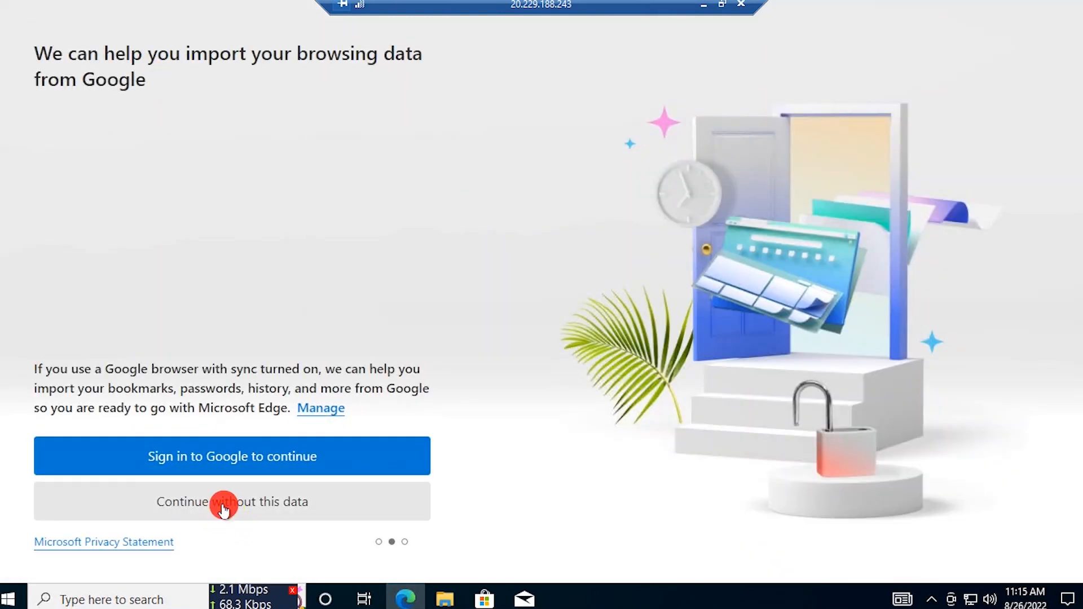
{"action": "left_click", "coordinate": [224, 509]}
{"action": "left_click", "coordinate": [76, 432]}
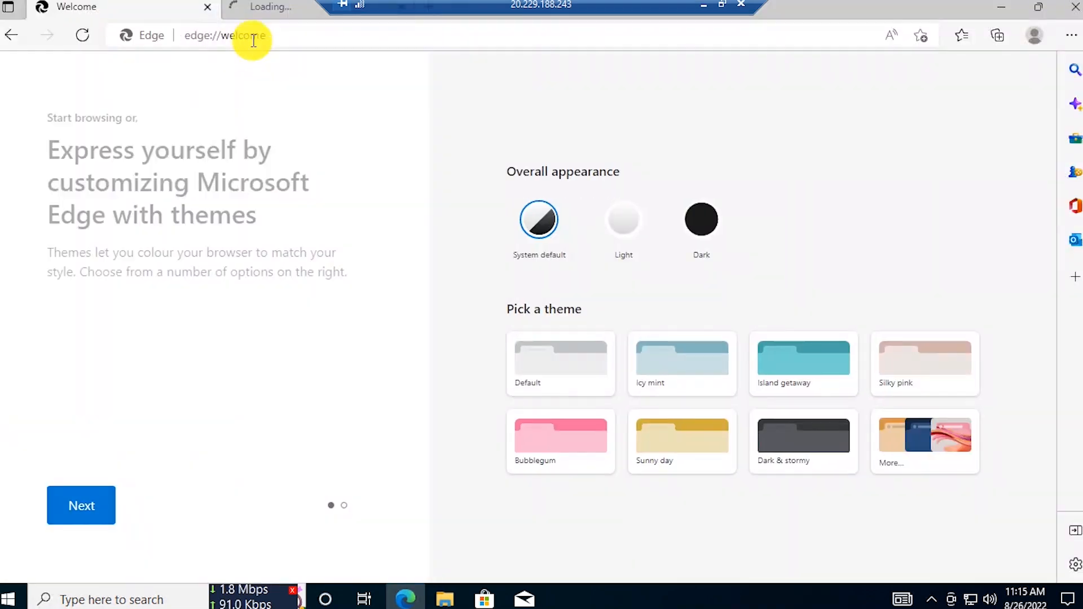
{"action": "left_click", "coordinate": [253, 40]}
- Search for chrome, translate the Dutch Chrome page to English, and download ChromeSetup.exe
{"action": "type", "text": "chrome"}
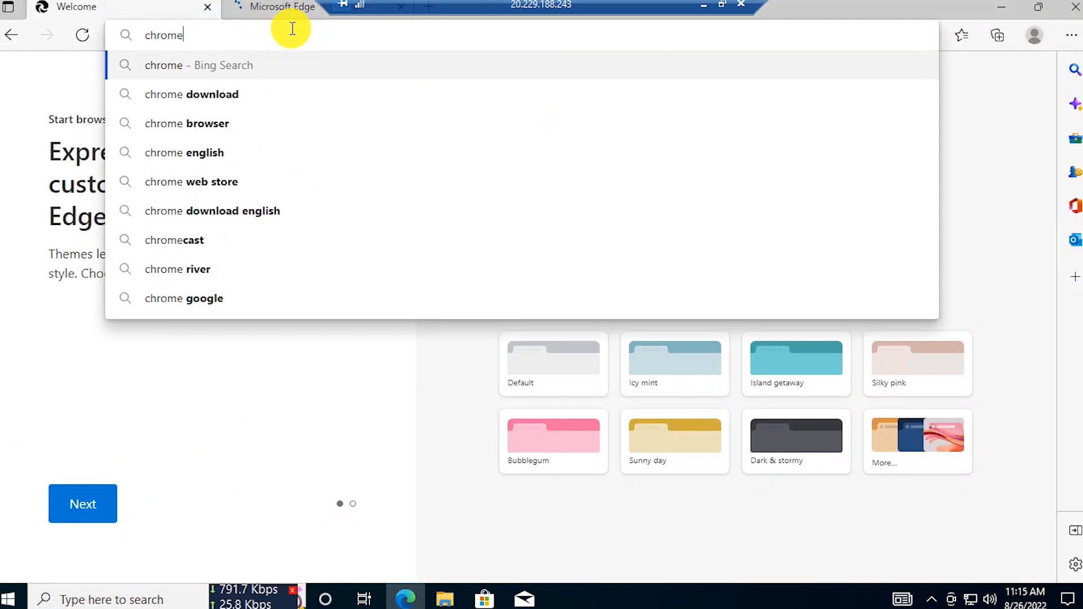
{"action": "key", "text": "Return"}
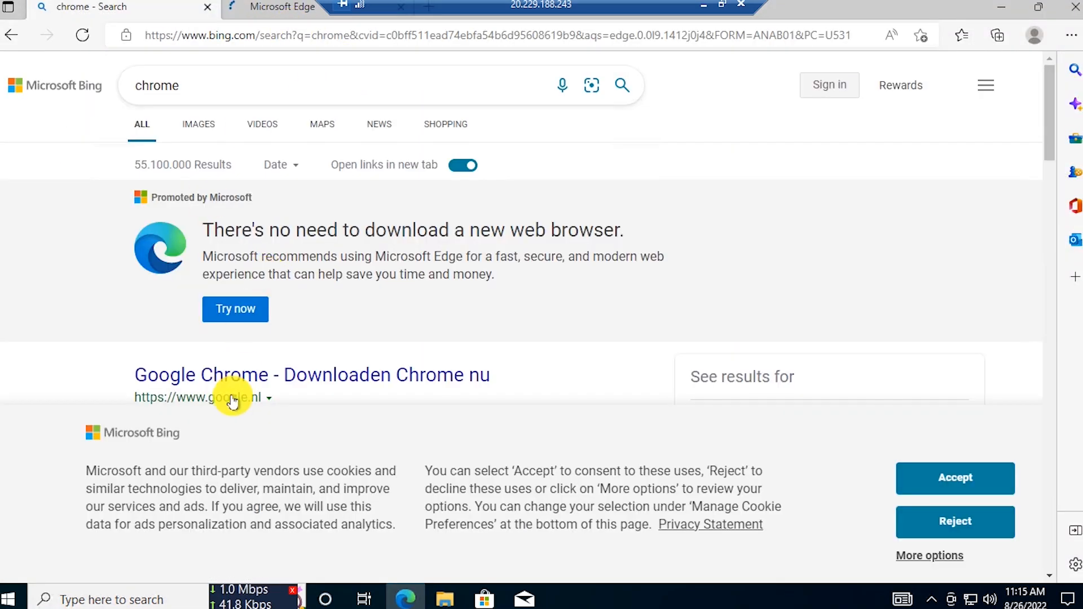
{"action": "left_click", "coordinate": [397, 333]}
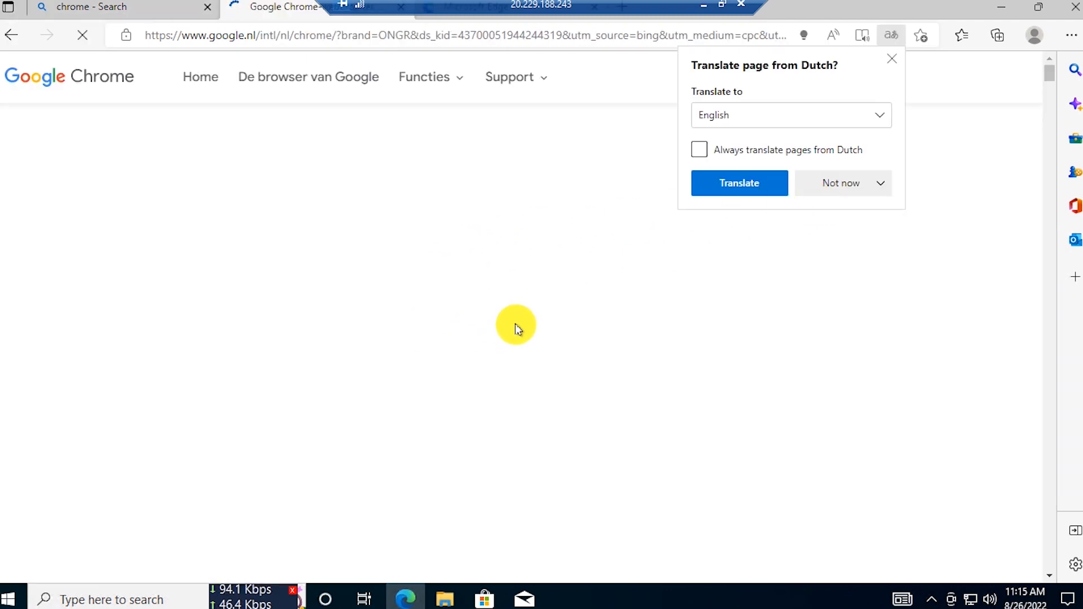
{"action": "left_click", "coordinate": [746, 185]}
{"action": "left_click", "coordinate": [505, 432]}
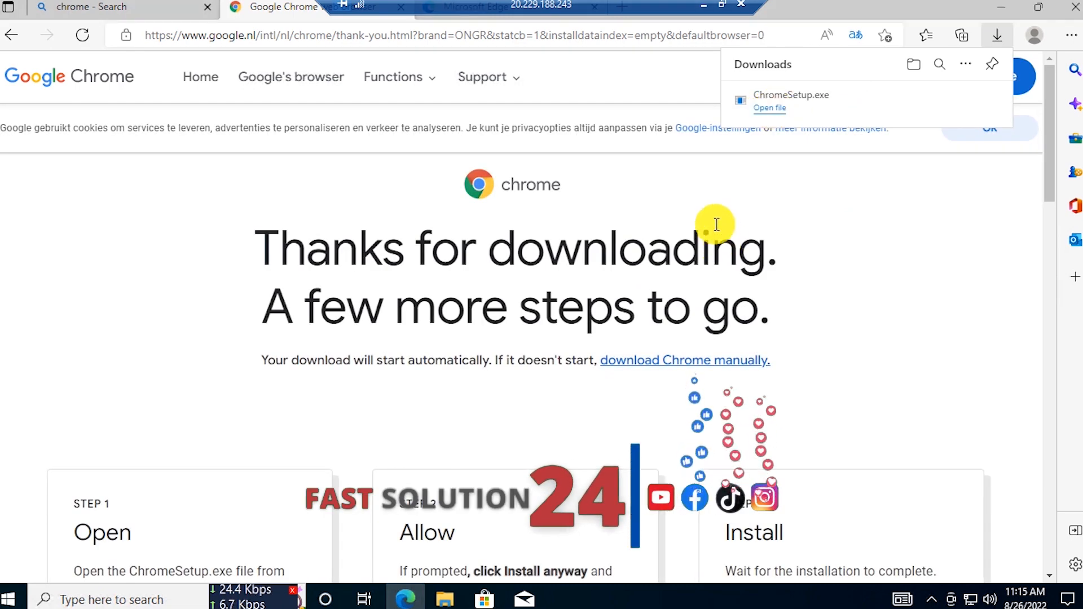
{"action": "mouse_move", "coordinate": [762, 102]}
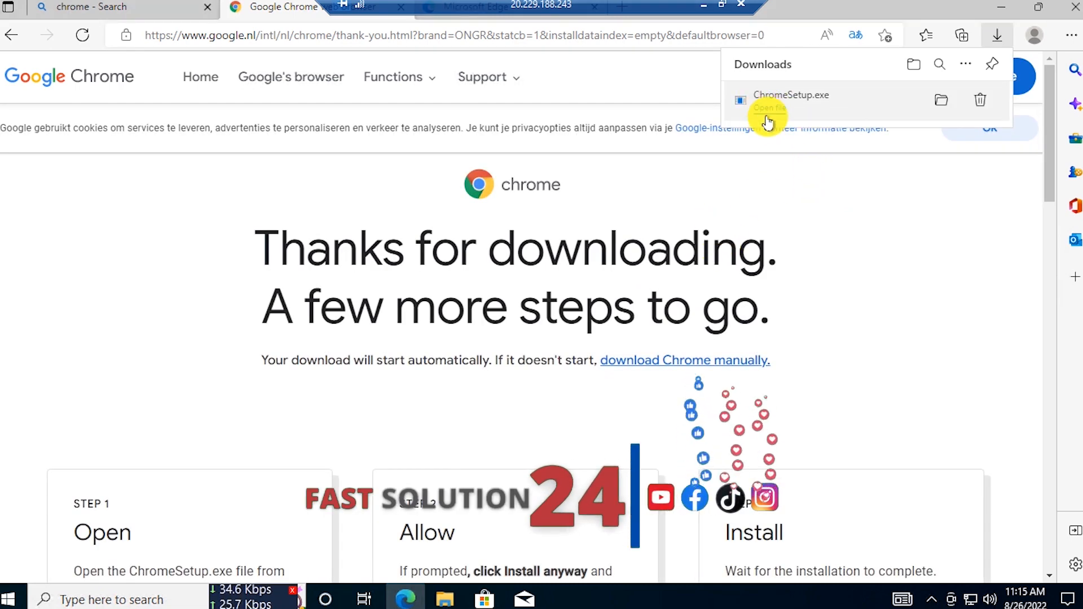
- Run ChromeSetup.exe to install Chrome, refresh the desktop, and move the new Chrome window aside
{"action": "left_click", "coordinate": [767, 109]}
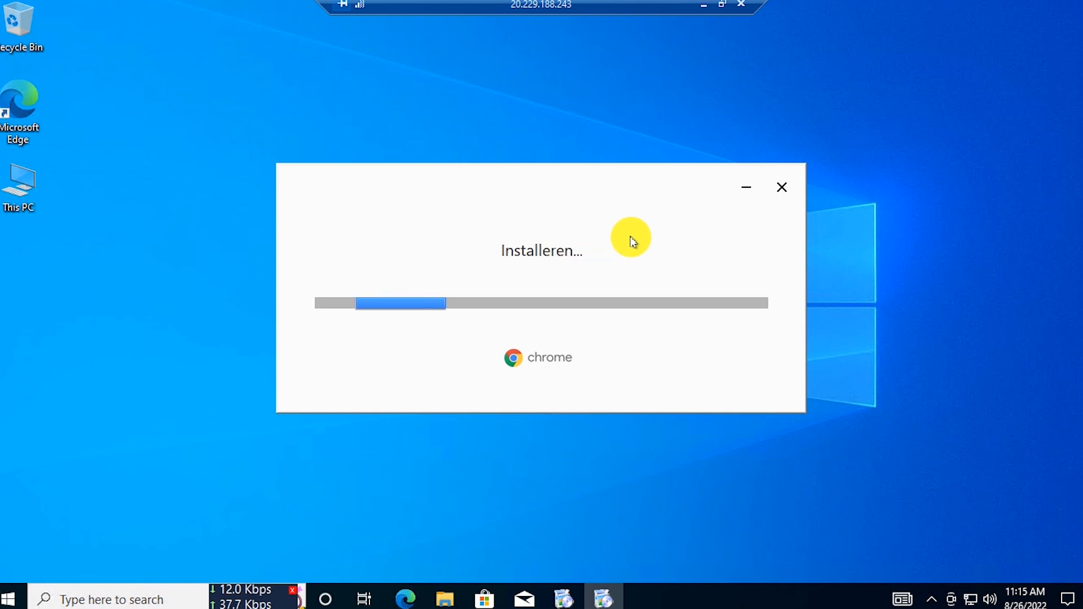
{"action": "left_click_drag", "start_coordinate": [597, 181], "coordinate": [503, 164]}
{"action": "right_click", "coordinate": [948, 56]}
{"action": "left_click", "coordinate": [948, 92]}
{"action": "right_click", "coordinate": [875, 34]}
{"action": "left_click", "coordinate": [985, 81]}
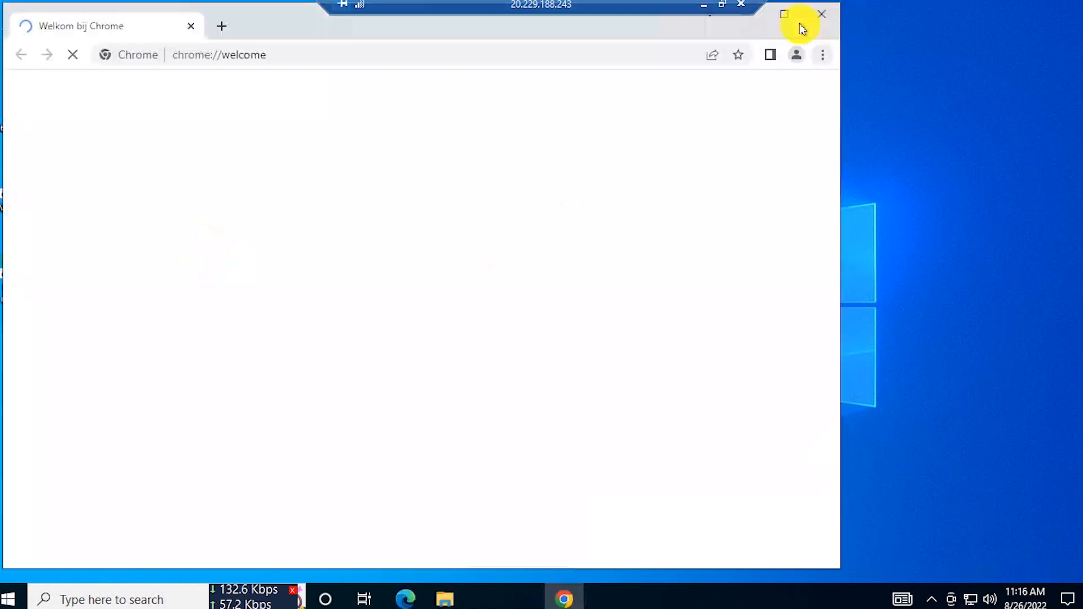
{"action": "left_click_drag", "start_coordinate": [216, 33], "coordinate": [275, 7]}
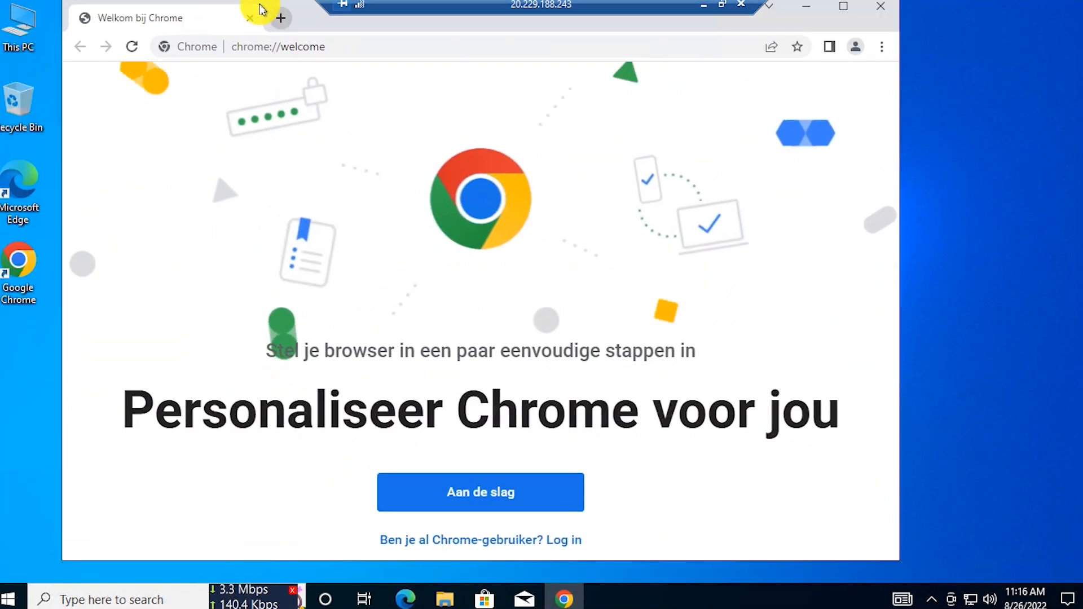
- Search 'fast speed test', reject optional cookies, and run Fast.com, which reports 1.2 Gbps
{"action": "left_click", "coordinate": [281, 18]}
{"action": "left_click", "coordinate": [248, 17]}
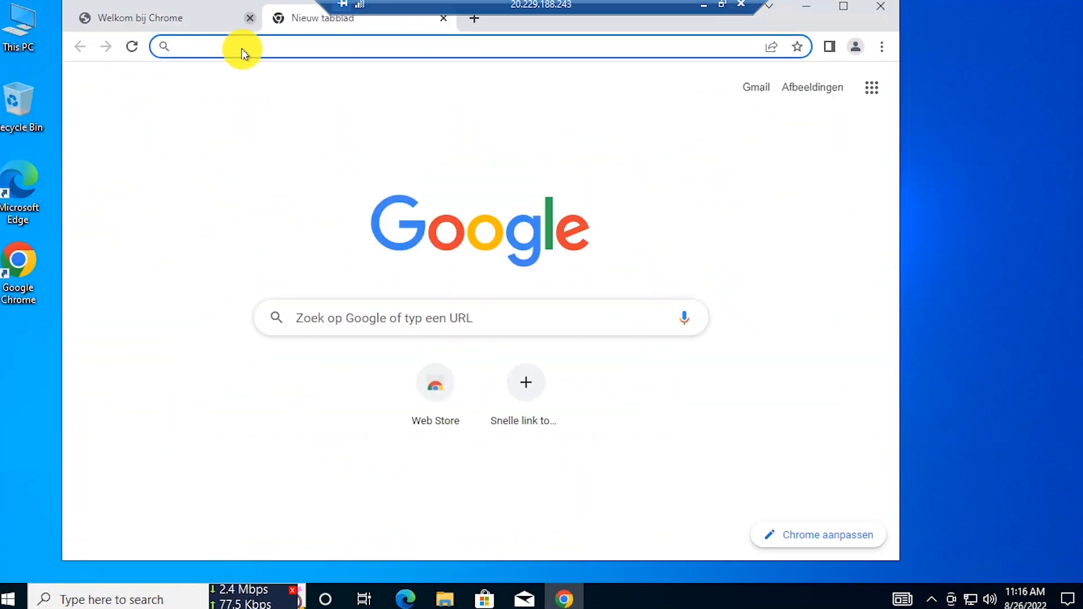
{"action": "type", "text": "f"}
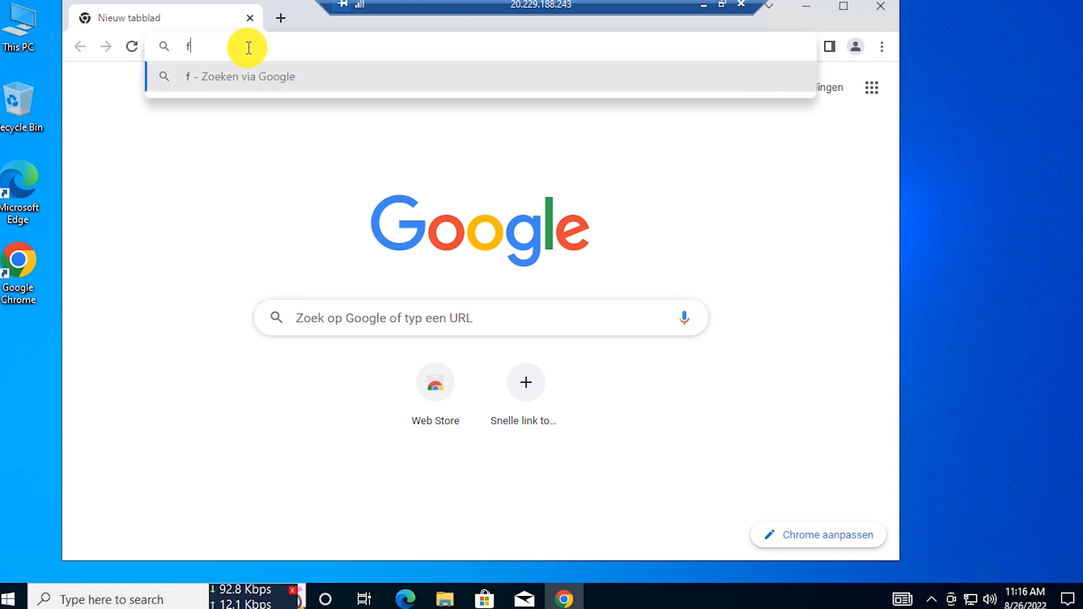
{"action": "type", "text": "ast speed test"}
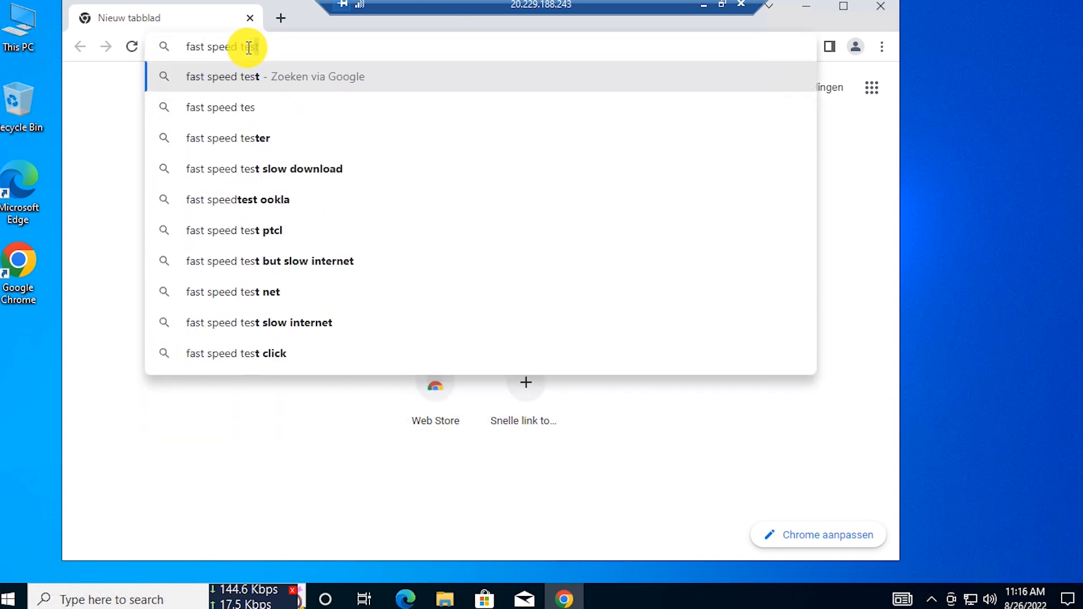
{"action": "key", "text": "Return"}
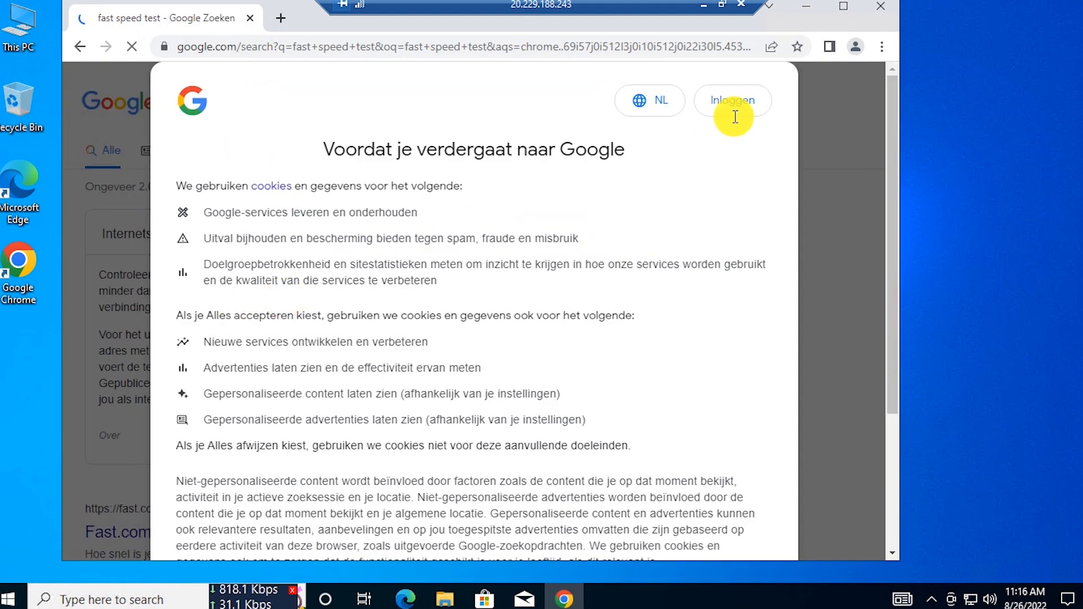
{"action": "scroll", "coordinate": [704, 354], "scroll_direction": "down", "scroll_amount": 3}
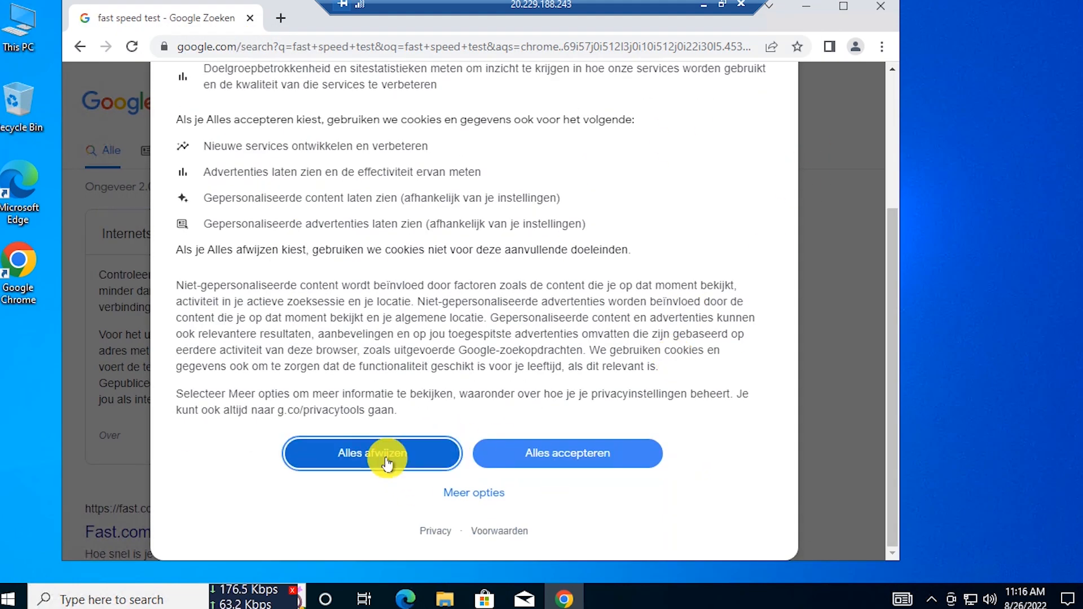
{"action": "left_click", "coordinate": [387, 458]}
{"action": "scroll", "coordinate": [163, 474], "scroll_direction": "down", "scroll_amount": 3}
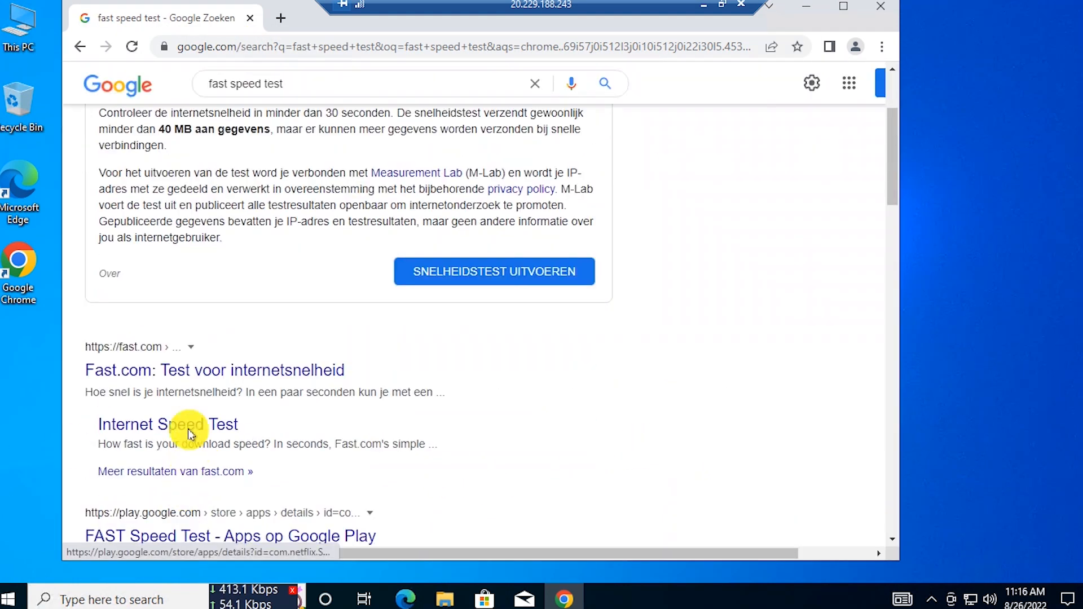
{"action": "left_click", "coordinate": [186, 371]}
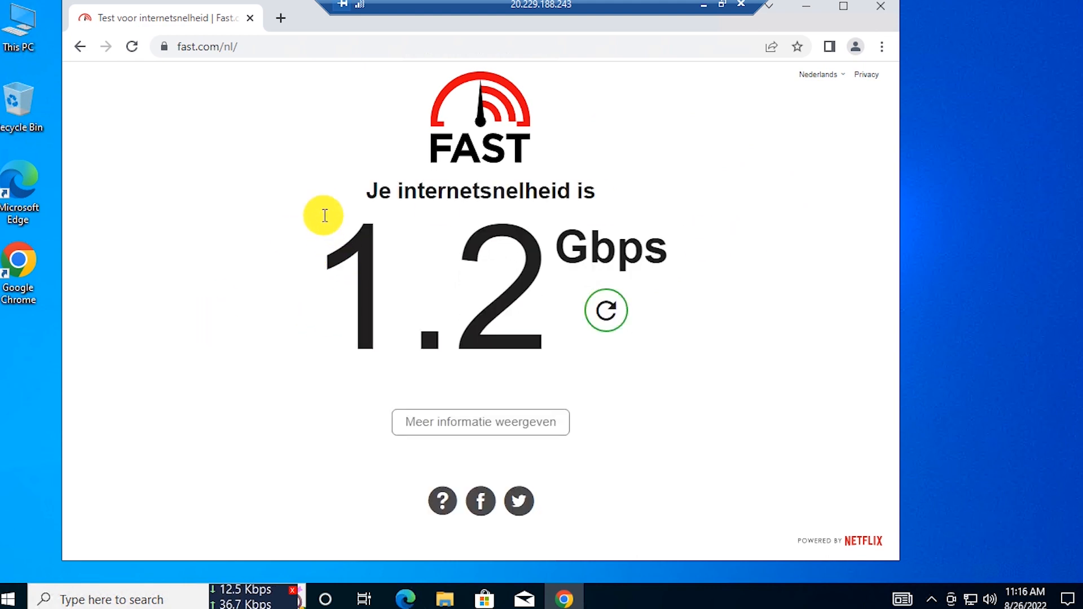
{"action": "left_click_drag", "start_coordinate": [328, 248], "coordinate": [694, 258]}
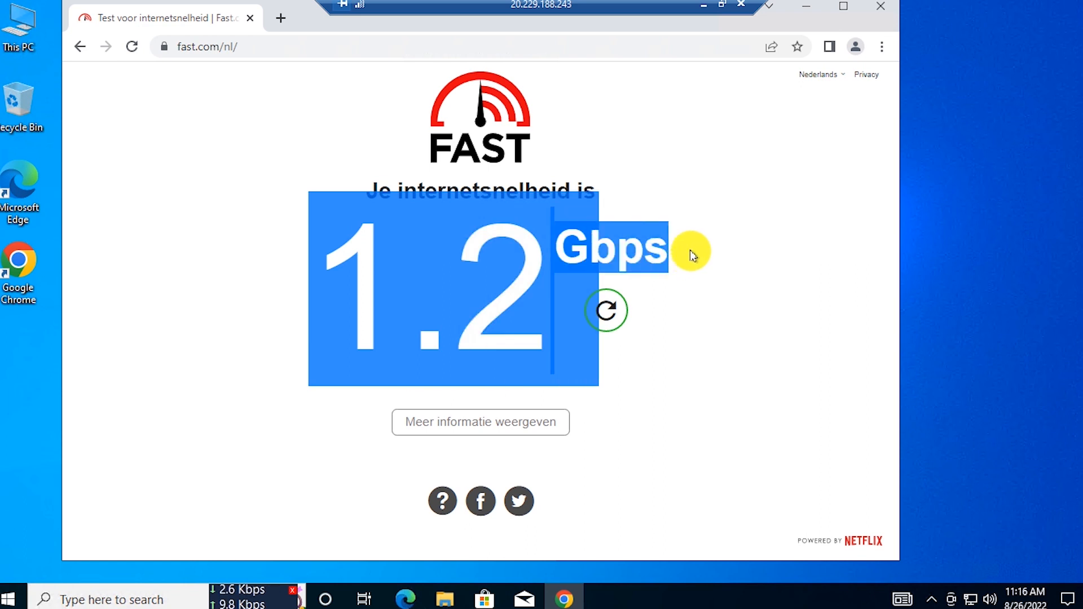
{"action": "left_click", "coordinate": [702, 251]}
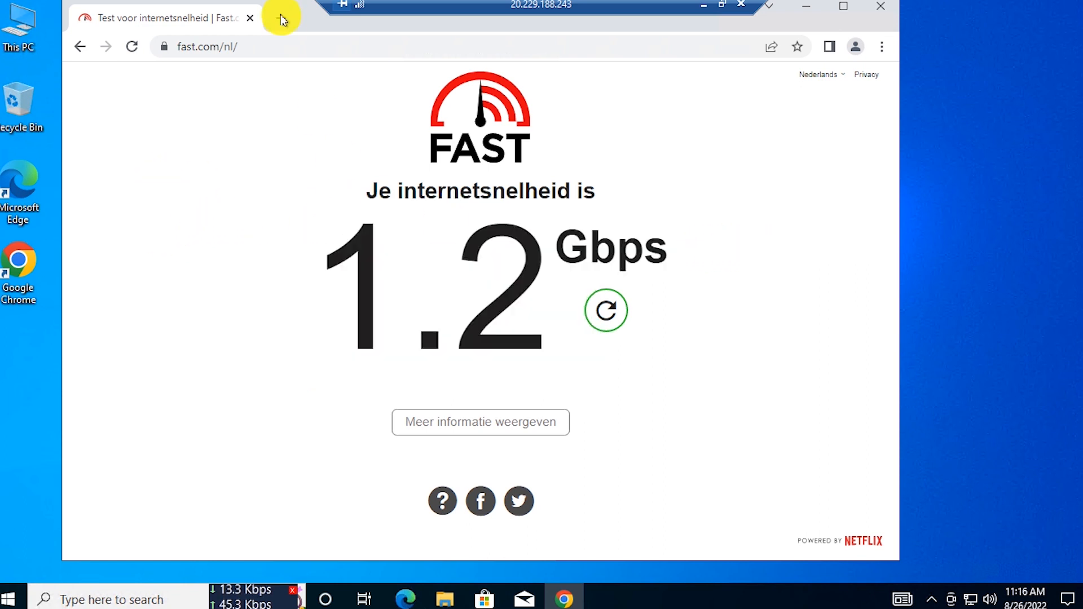
- Search Google for 'today date' in a new tab
{"action": "left_click", "coordinate": [249, 22]}
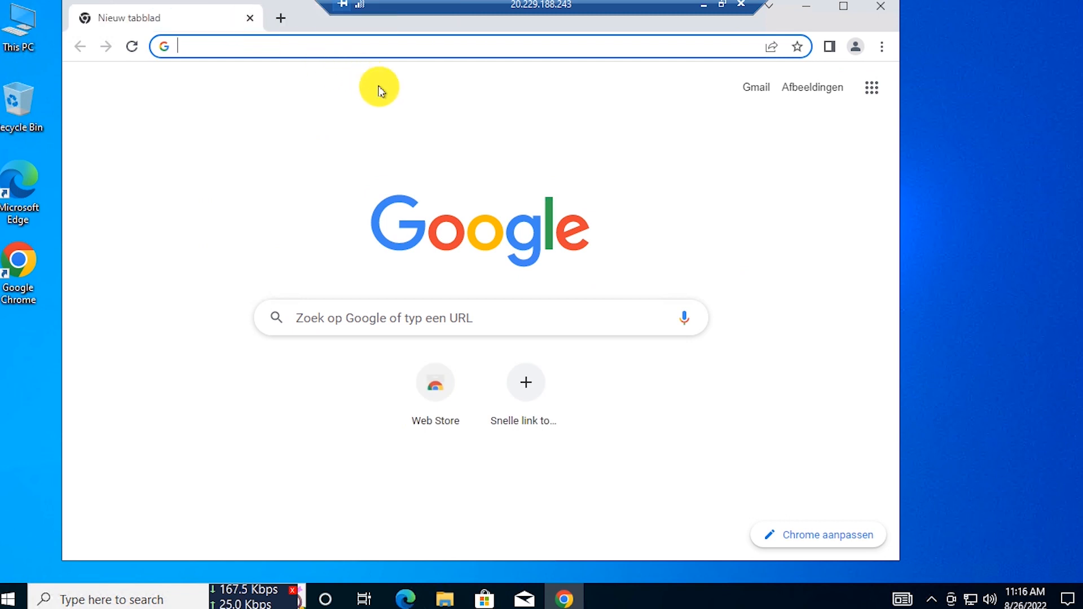
{"action": "left_click", "coordinate": [276, 19]}
{"action": "left_click", "coordinate": [248, 27]}
{"action": "left_click_drag", "start_coordinate": [560, 5], "coordinate": [593, 2]}
{"action": "left_click", "coordinate": [232, 42]}
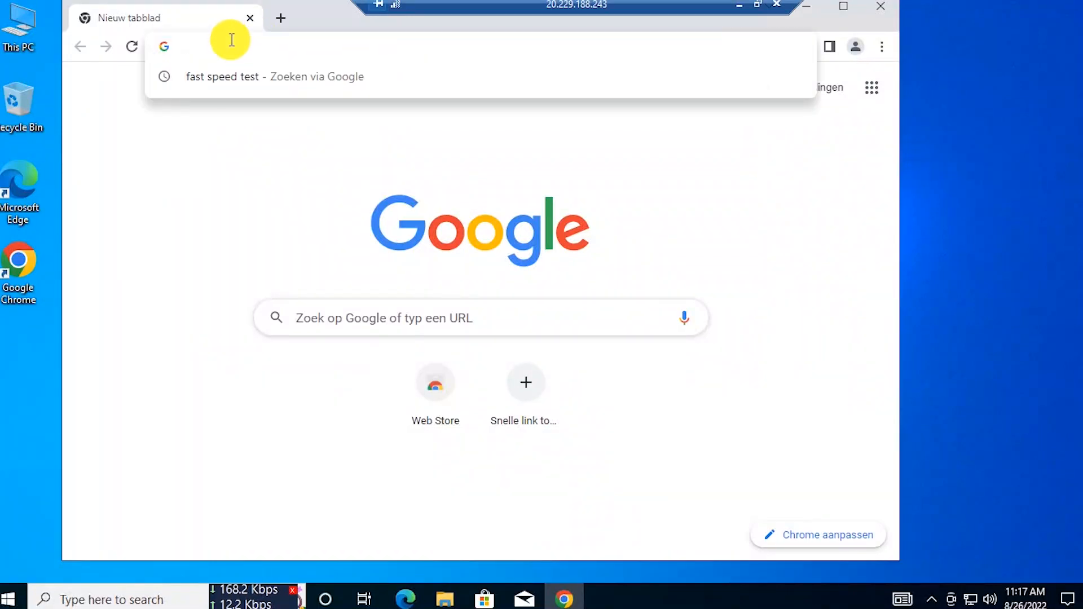
{"action": "type", "text": "toda7y"}
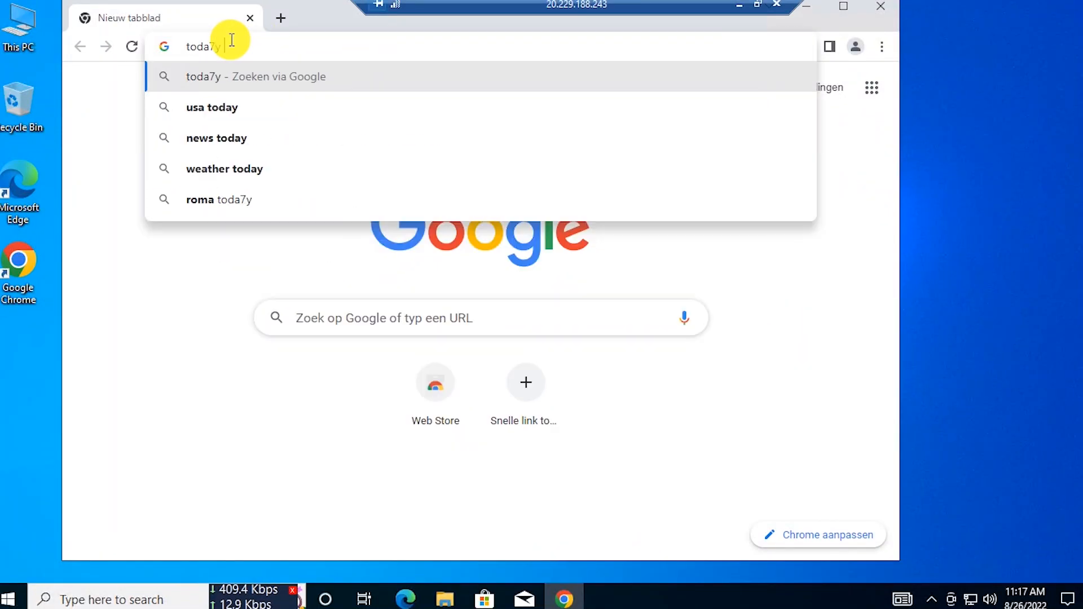
{"action": "key", "text": "BackSpace"}
{"action": "key", "text": "BackSpace"}
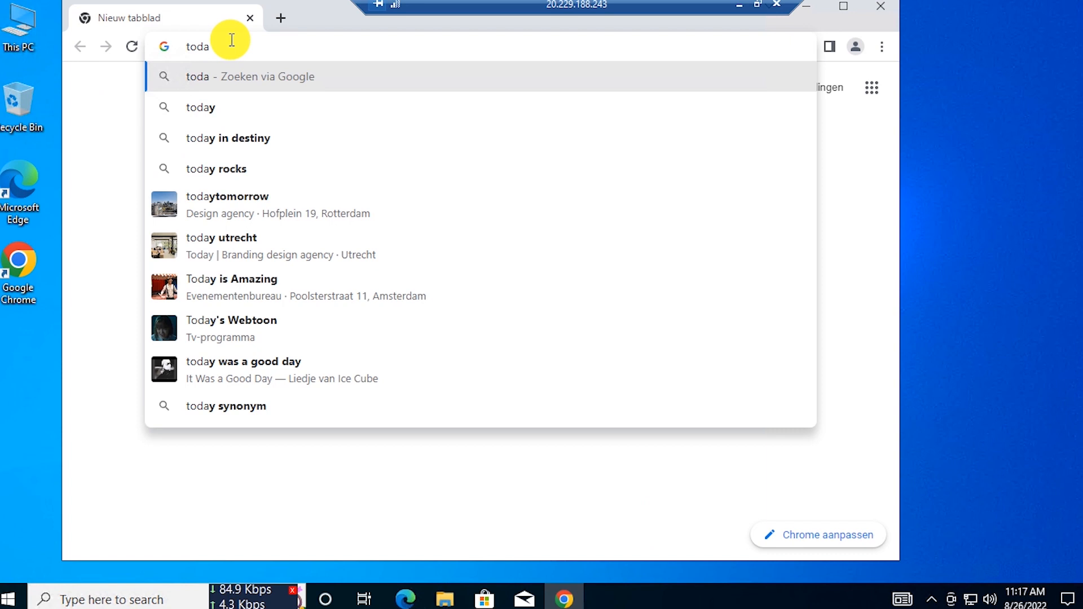
{"action": "type", "text": "y t"}
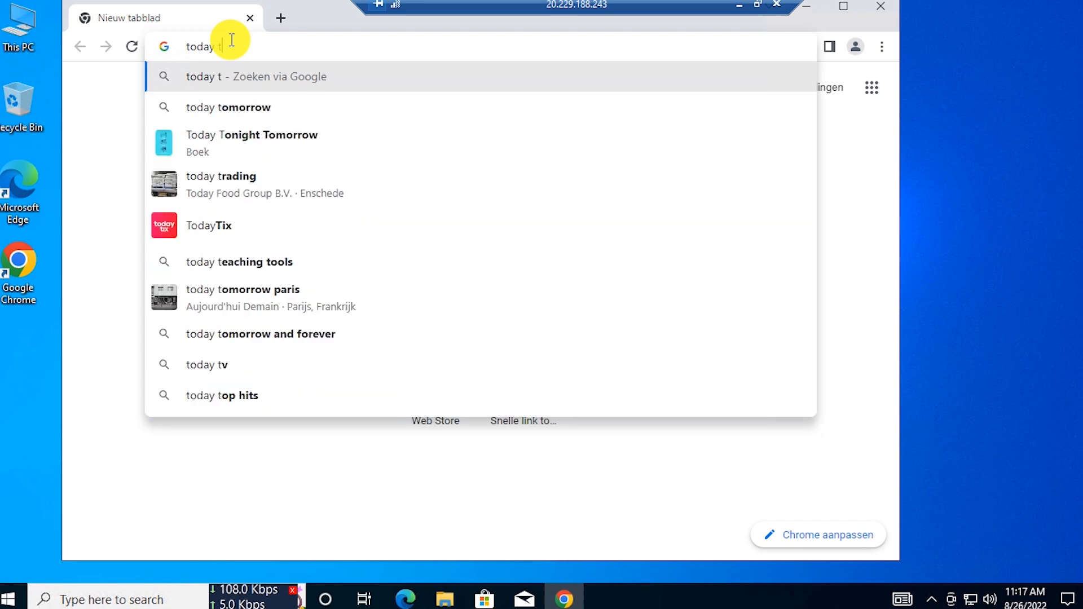
{"action": "key", "text": "BackSpace"}
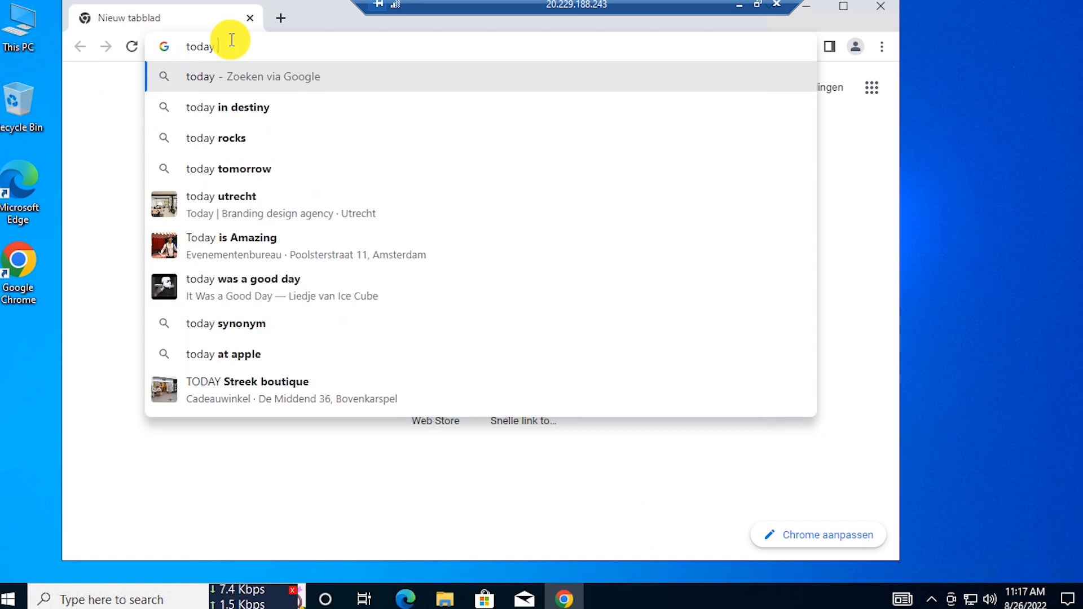
{"action": "type", "text": "date"}
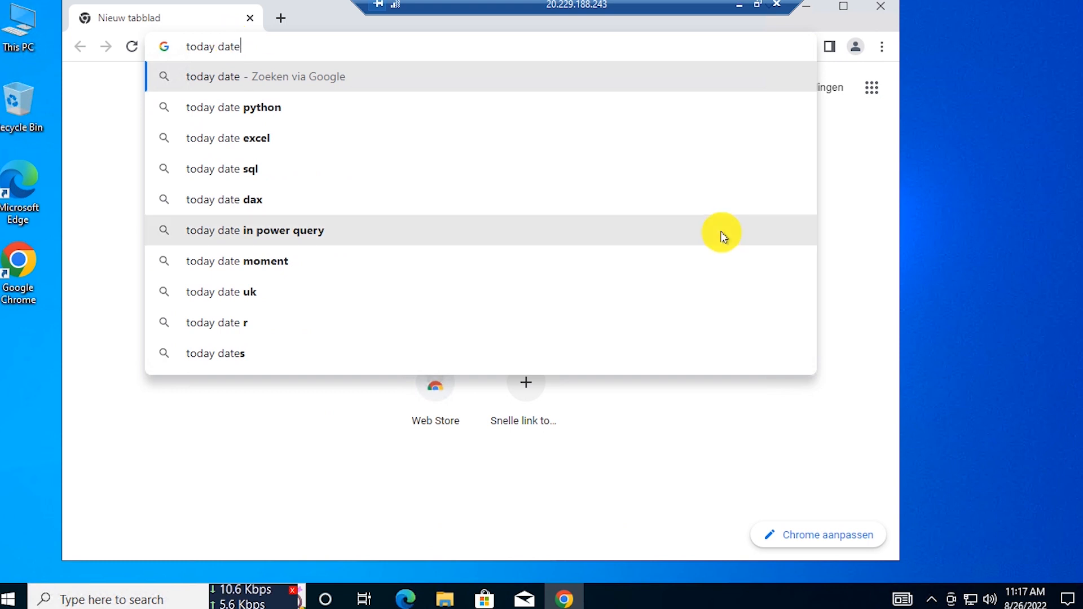
{"action": "key", "text": "Return"}
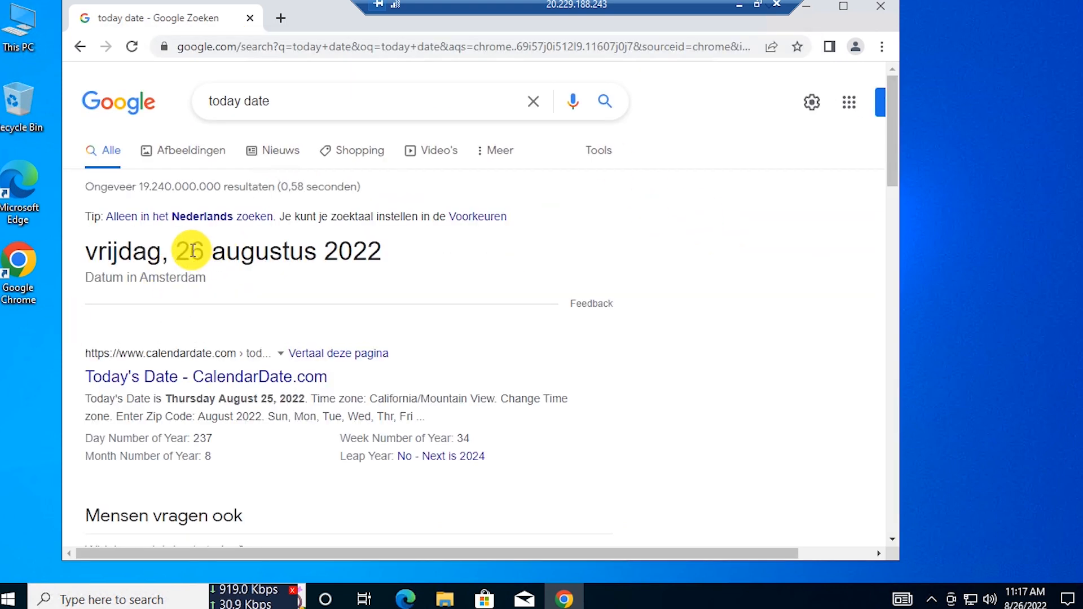
- Highlight the result vrijdag, 26 augustus 2022, then close Chrome and exit full screen
{"action": "left_click_drag", "start_coordinate": [187, 243], "coordinate": [387, 249]}
{"action": "left_click", "coordinate": [179, 240]}
{"action": "left_click", "coordinate": [387, 249]}
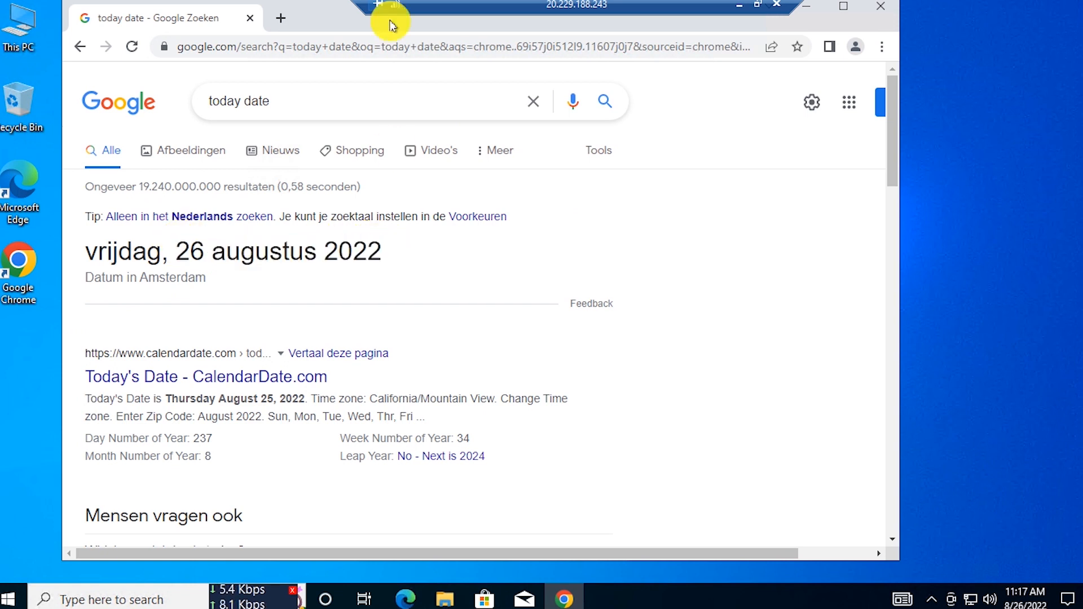
{"action": "left_click", "coordinate": [869, 8]}
{"action": "double_click", "coordinate": [479, 2]}
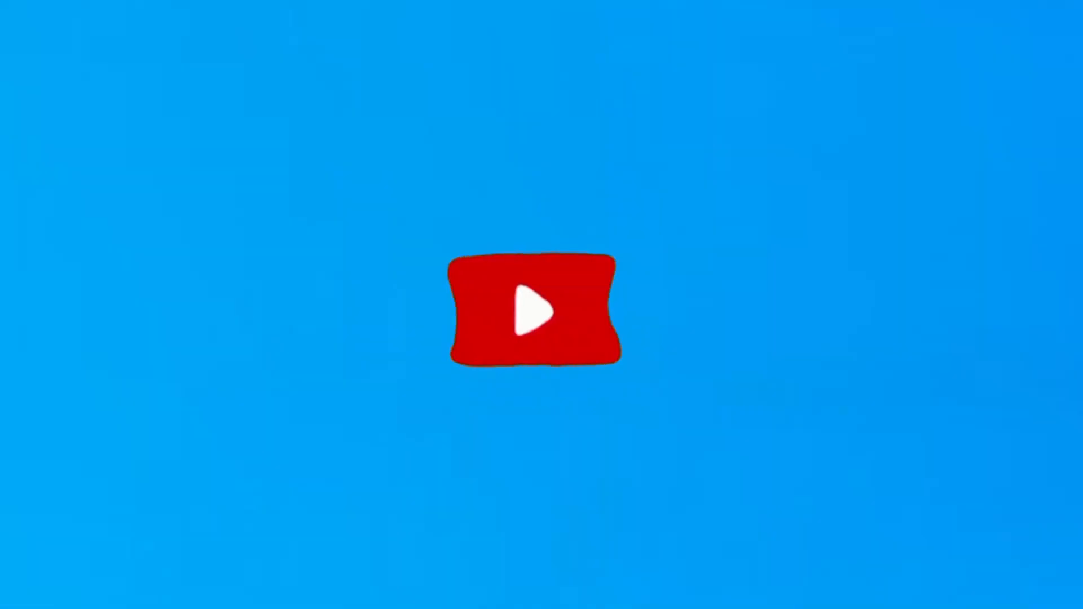